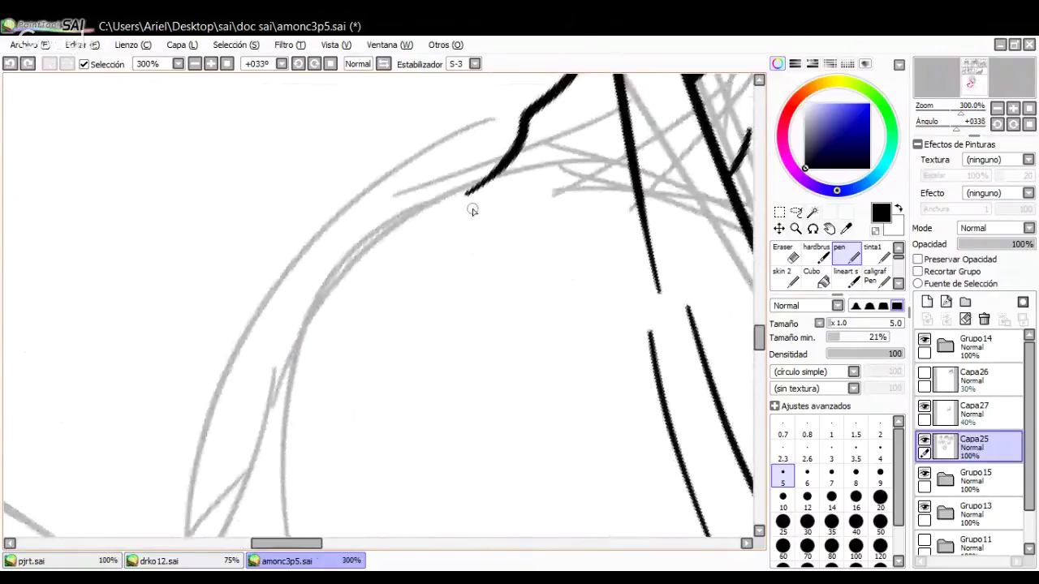
Step: Ink the hooded figure's left shoulder curve and the forearm outlines down toward the panel's lower border with the size 5 pen
mouse_move(496, 171)
left_mouse_down()
mouse_move(413, 172)
mouse_move(258, 317)
mouse_move(189, 502)
left_mouse_up()
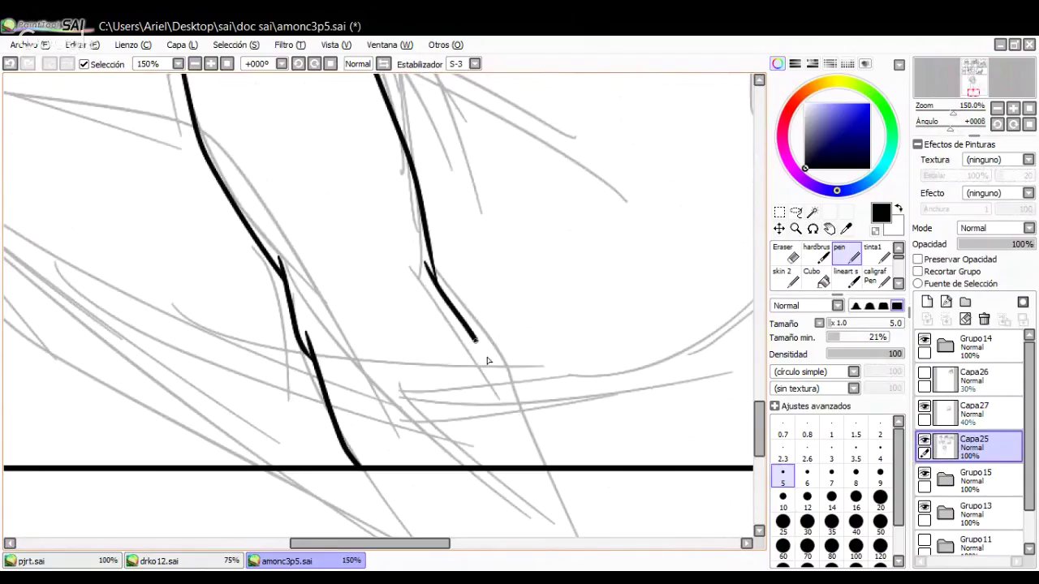
left_click_drag(474, 339, 547, 473)
mouse_move(552, 232)
left_mouse_down()
mouse_move(344, 331)
mouse_move(358, 366)
mouse_move(631, 502)
left_mouse_up()
mouse_move(174, 151)
left_mouse_down()
mouse_move(340, 285)
mouse_move(335, 238)
left_mouse_up()
left_click_drag(342, 302, 366, 301)
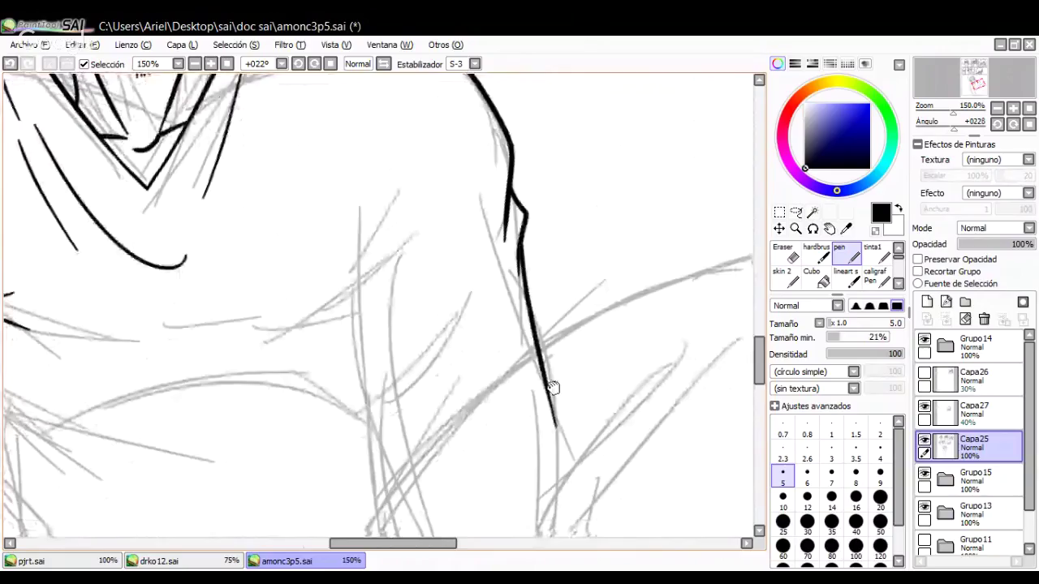
Step: Ink the right sleeve's outer contour and extend the torso side line downward from the right armpit folds
scroll(538, 130, "down", 2)
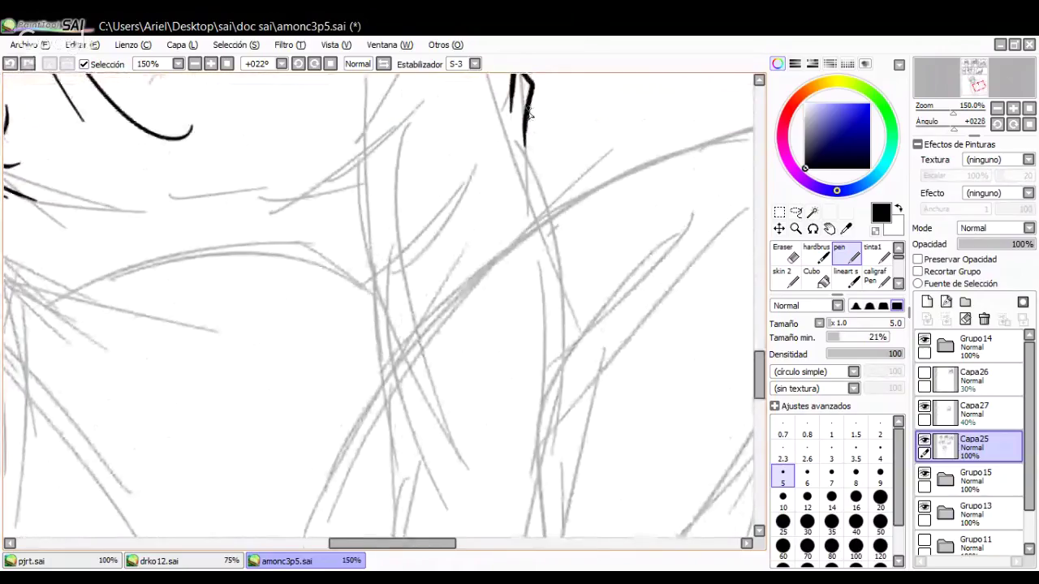
mouse_move(532, 122)
left_mouse_down()
mouse_move(557, 330)
mouse_move(560, 450)
left_mouse_up()
left_click_drag(528, 204, 626, 390)
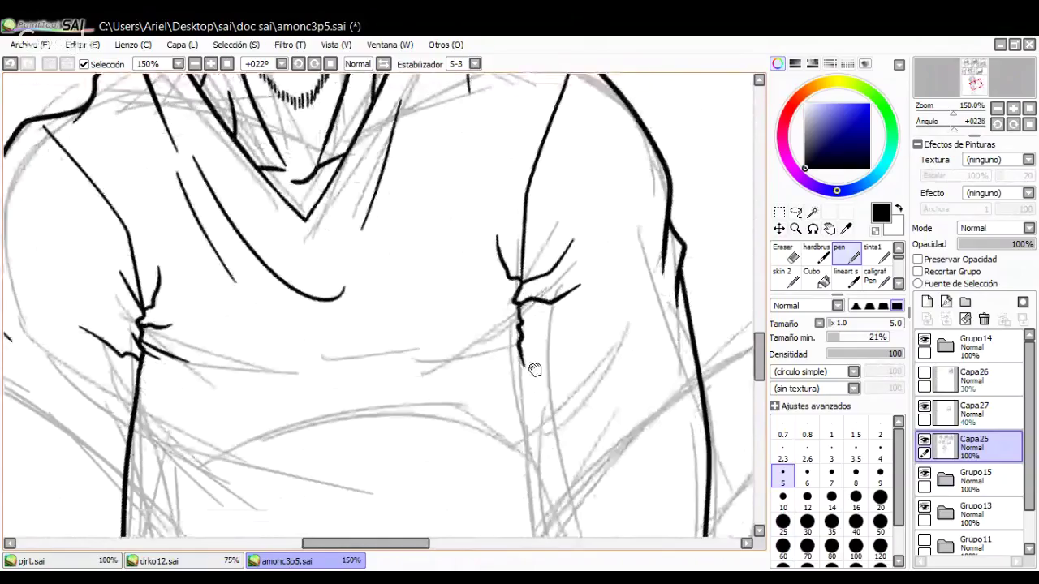
left_click_drag(534, 369, 540, 267)
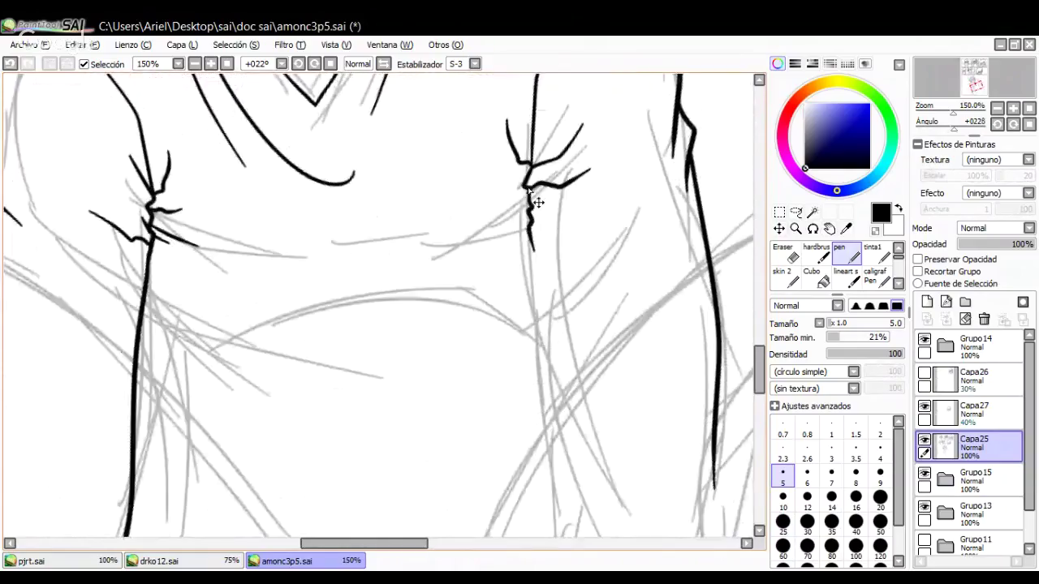
left_click_drag(545, 303, 533, 225)
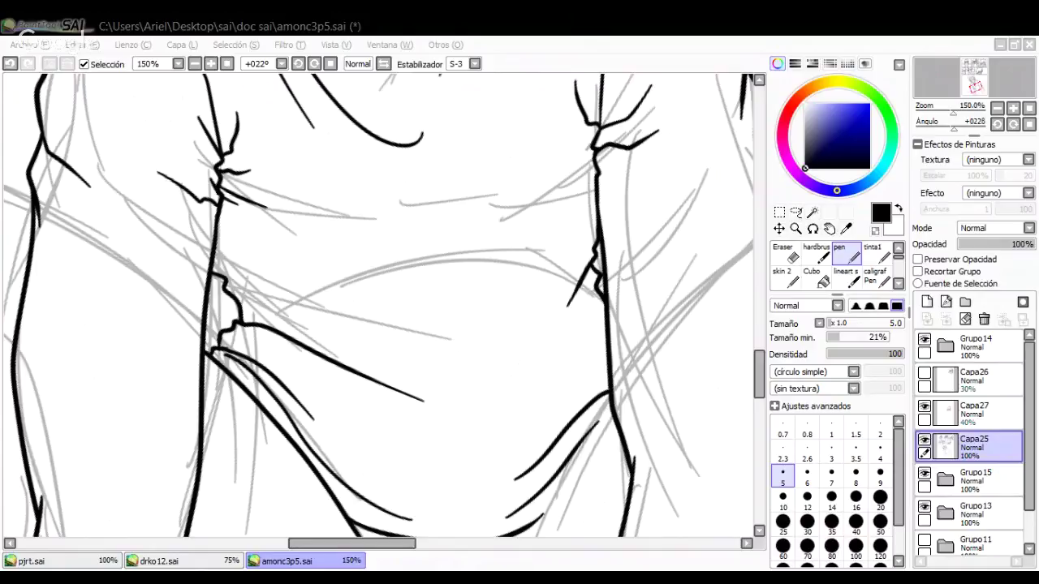
Step: Ink the horizontal wrinkle across the shirt's chest between the two arms
left_click_drag(492, 220, 527, 280)
left_click_drag(604, 249, 637, 219)
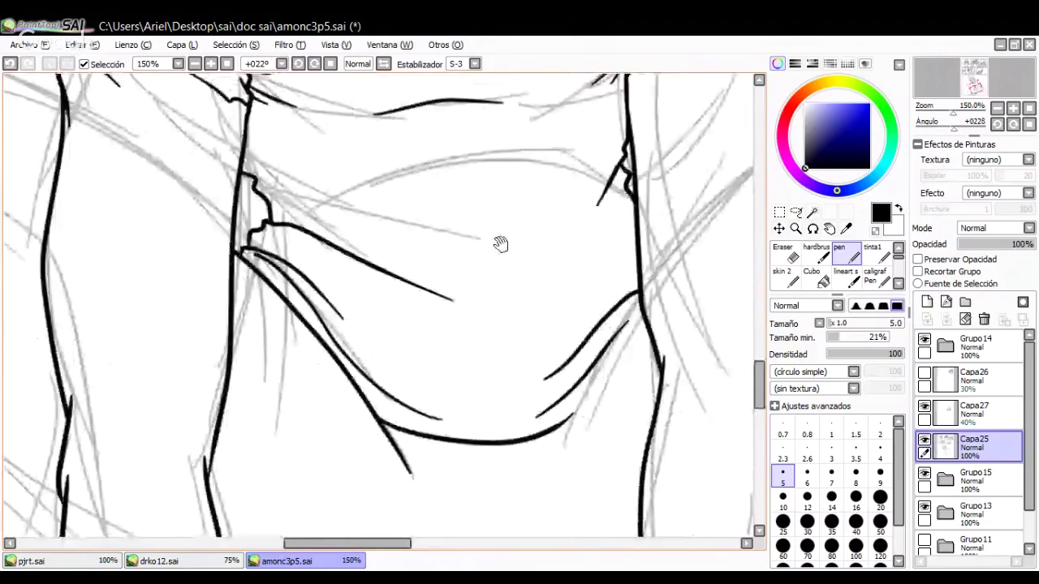
left_click_drag(498, 238, 463, 146)
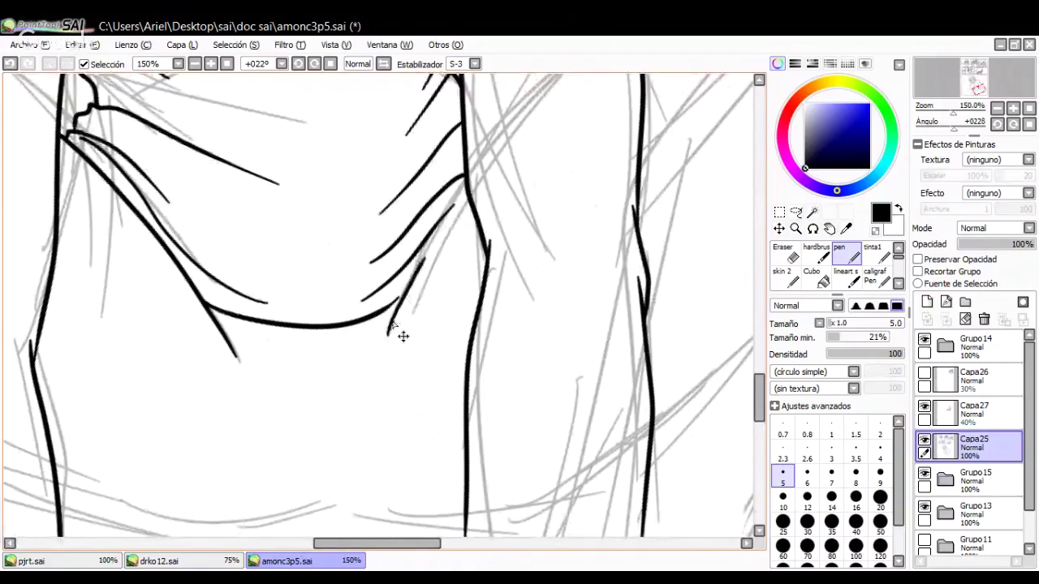
Step: Redraw the diagonal line running from below the shirt hem's right end up to the torso side
key("ctrl+z")
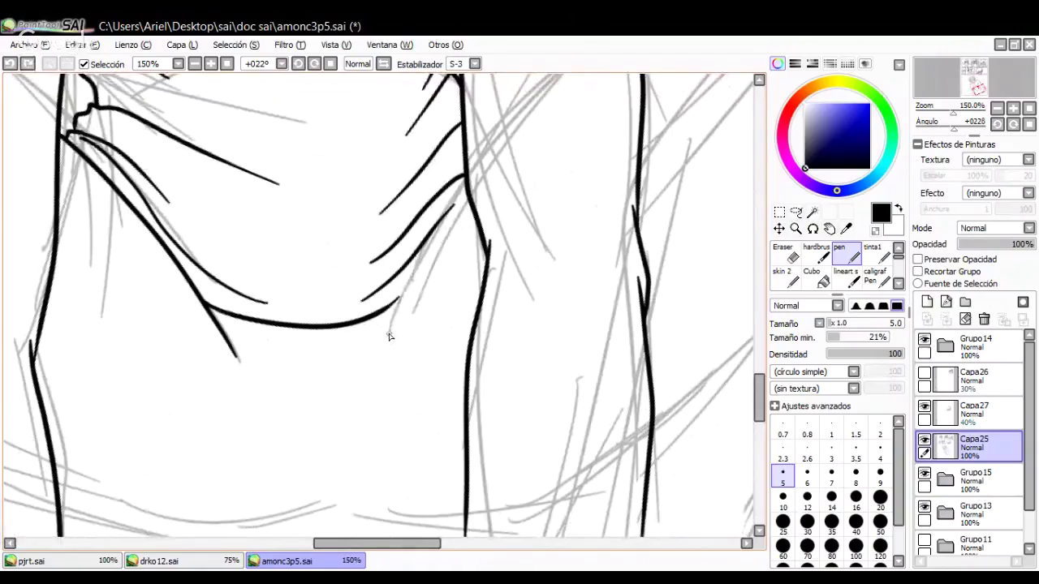
mouse_move(390, 341)
left_mouse_down()
mouse_move(425, 241)
mouse_move(436, 223)
mouse_move(412, 271)
mouse_move(453, 213)
left_mouse_up()
key("ctrl+z")
key("ctrl+z")
left_click_drag(393, 334, 452, 211)
key("ctrl+z")
left_click_drag(391, 341, 468, 187)
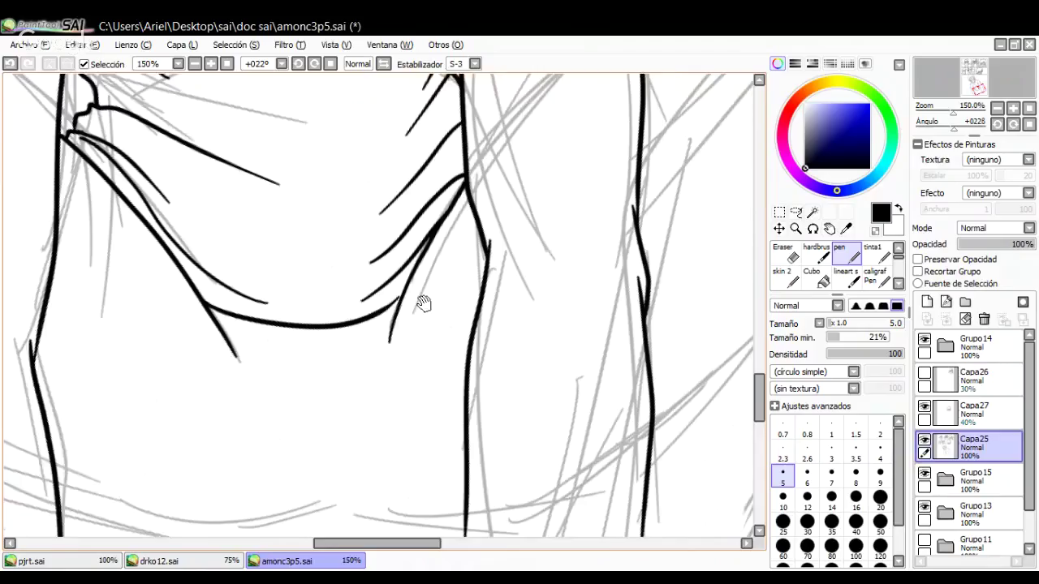
mouse_move(422, 297)
left_mouse_down()
mouse_move(433, 234)
mouse_move(422, 235)
left_mouse_up()
key("ctrl+z")
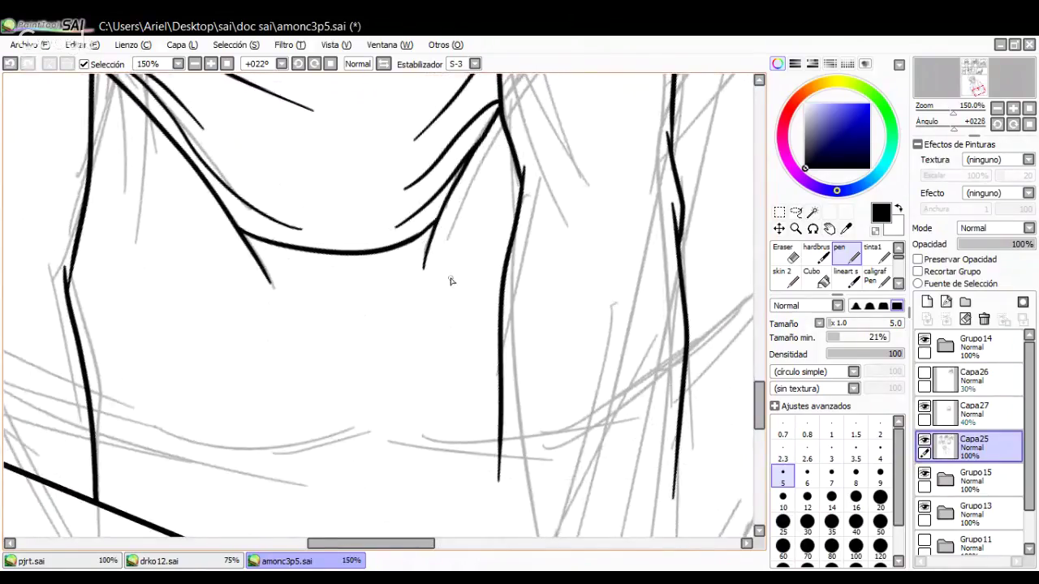
left_click_drag(389, 287, 439, 210)
mouse_move(375, 180)
left_mouse_down()
mouse_move(380, 282)
mouse_move(404, 338)
mouse_move(378, 177)
mouse_move(404, 335)
mouse_move(376, 178)
left_mouse_up()
key("ctrl+z")
key("ctrl+z")
left_click(211, 64)
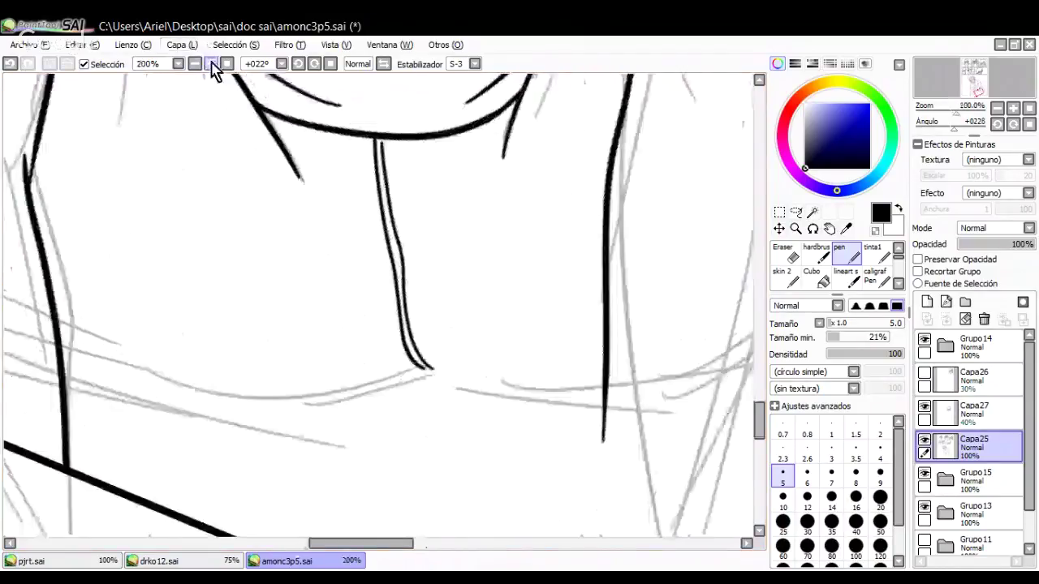
left_click(211, 64)
key("ctrl+z")
left_click(195, 63)
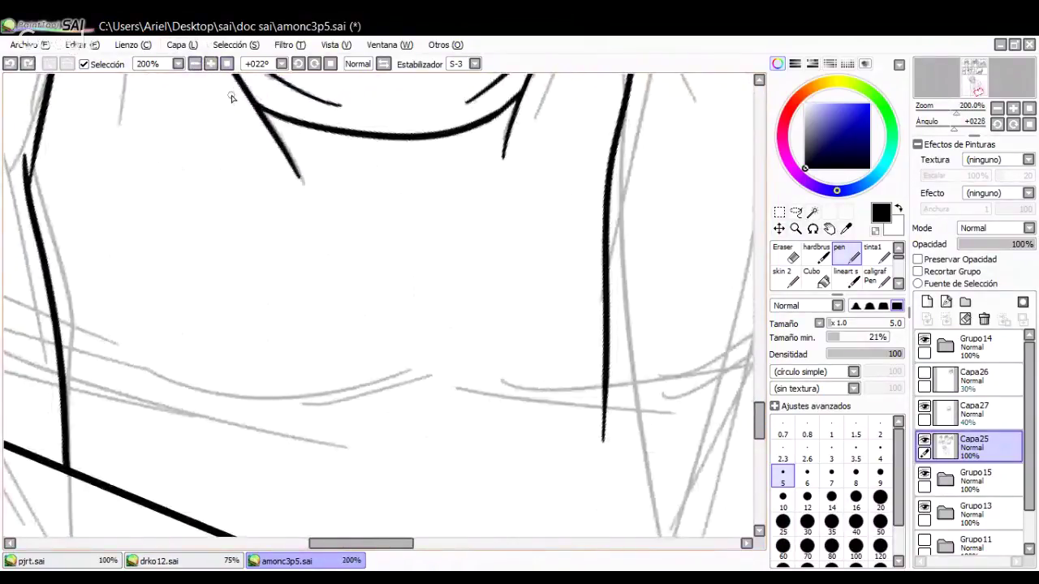
Step: Ink the curved double line of the trouser fly from the shirt's hem down to the crotch
scroll(230, 97, "up", 2)
mouse_move(352, 198)
left_mouse_down()
mouse_move(369, 316)
mouse_move(404, 413)
mouse_move(427, 435)
mouse_move(403, 379)
left_mouse_up()
key("ctrl+z")
mouse_move(428, 434)
left_mouse_down()
mouse_move(377, 306)
mouse_move(358, 195)
left_mouse_up()
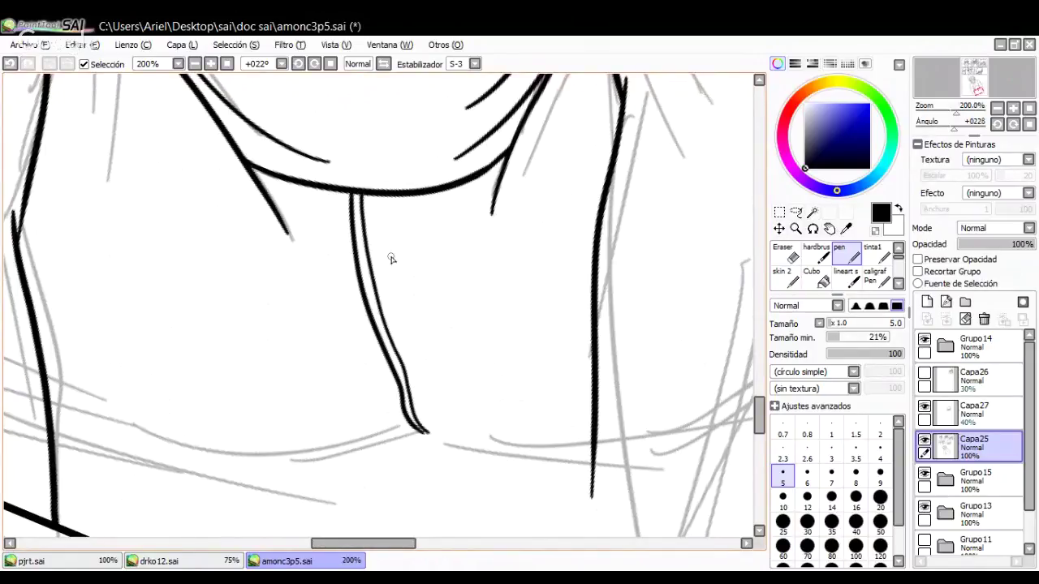
Step: Ink the fly flap's right edge and add a dashed stitching line just inside it
mouse_move(433, 432)
left_mouse_down()
mouse_move(406, 341)
mouse_move(422, 324)
mouse_move(419, 193)
mouse_move(410, 228)
mouse_move(410, 214)
left_mouse_up()
key("ctrl+z")
key("ctrl+z")
left_click_drag(410, 221, 411, 261)
left_click_drag(412, 266, 400, 335)
left_click_drag(443, 297, 473, 239)
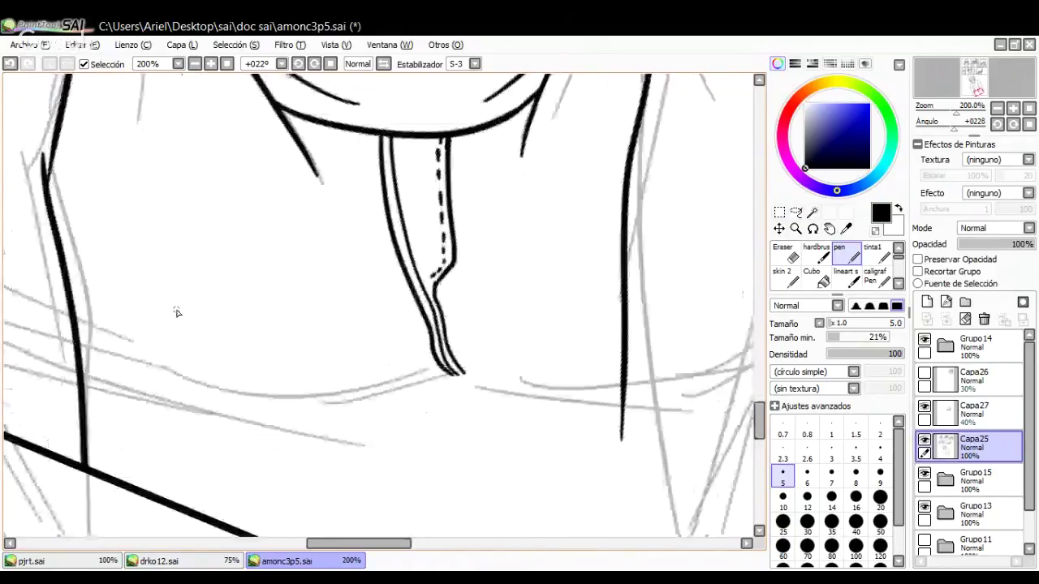
Step: Lasso the skull mask's stitched mouth and scale it down slightly so it sits inside the face outline
left_click_drag(176, 312, 391, 277)
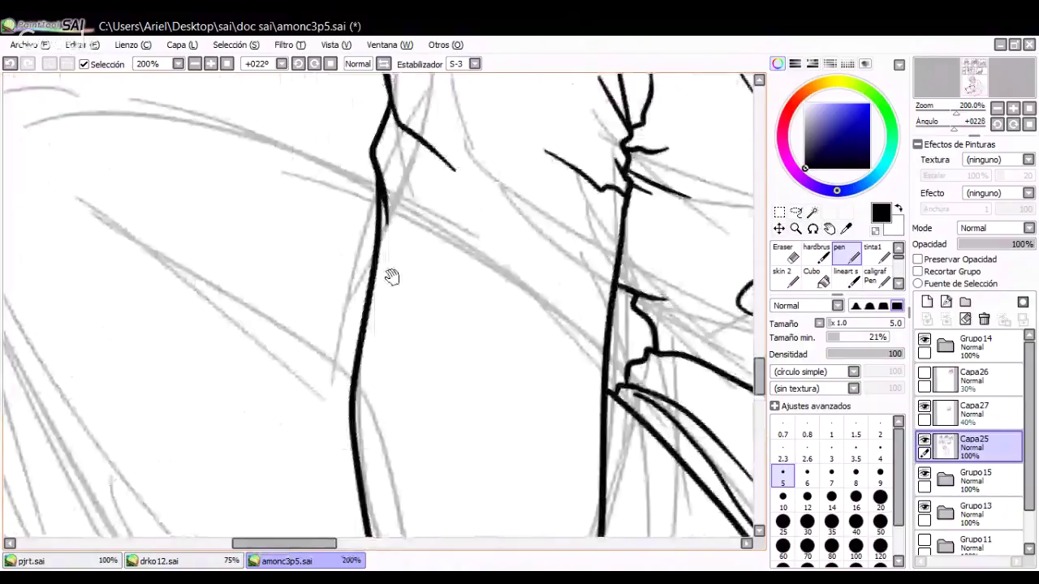
left_click(195, 64)
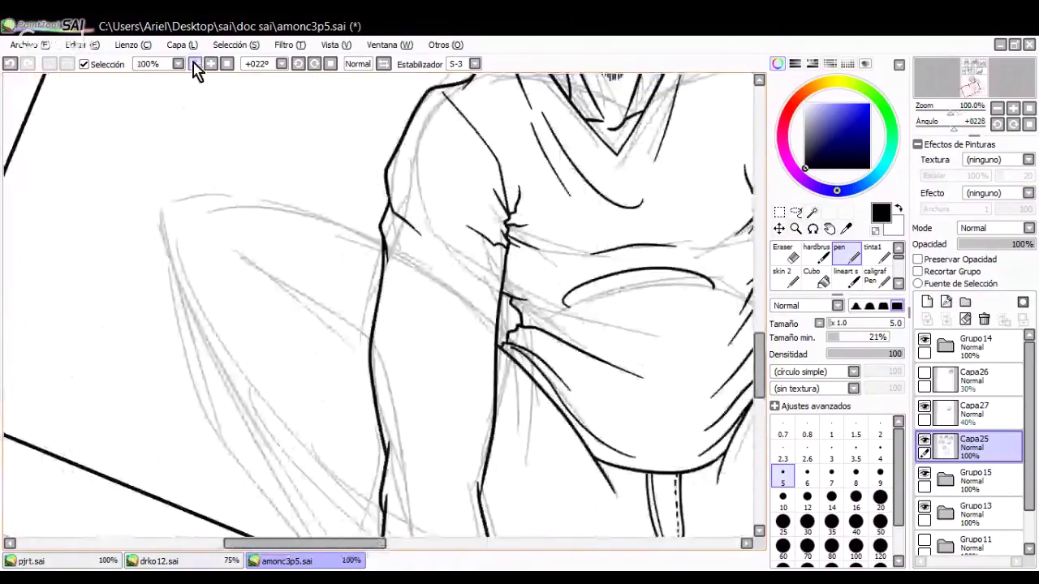
left_click_drag(522, 390, 262, 308)
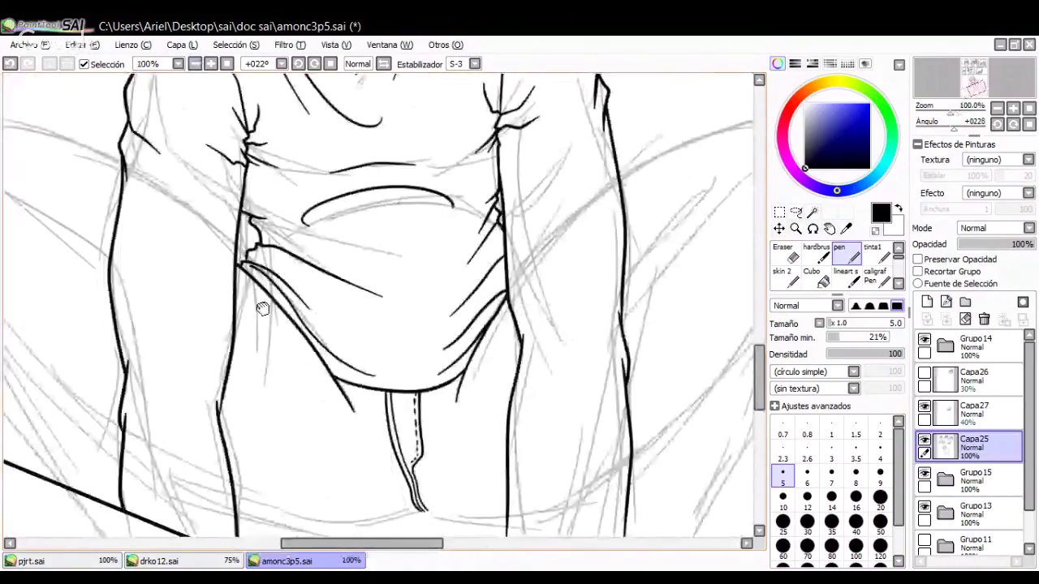
left_click_drag(374, 81, 316, 331)
scroll(317, 331, "up", 1)
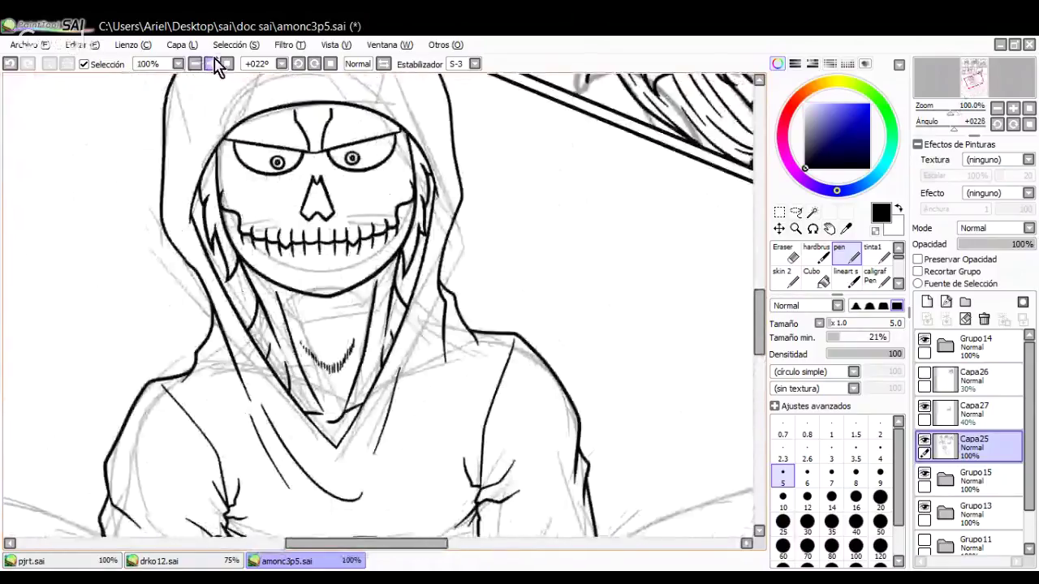
scroll(283, 158, "up", 3)
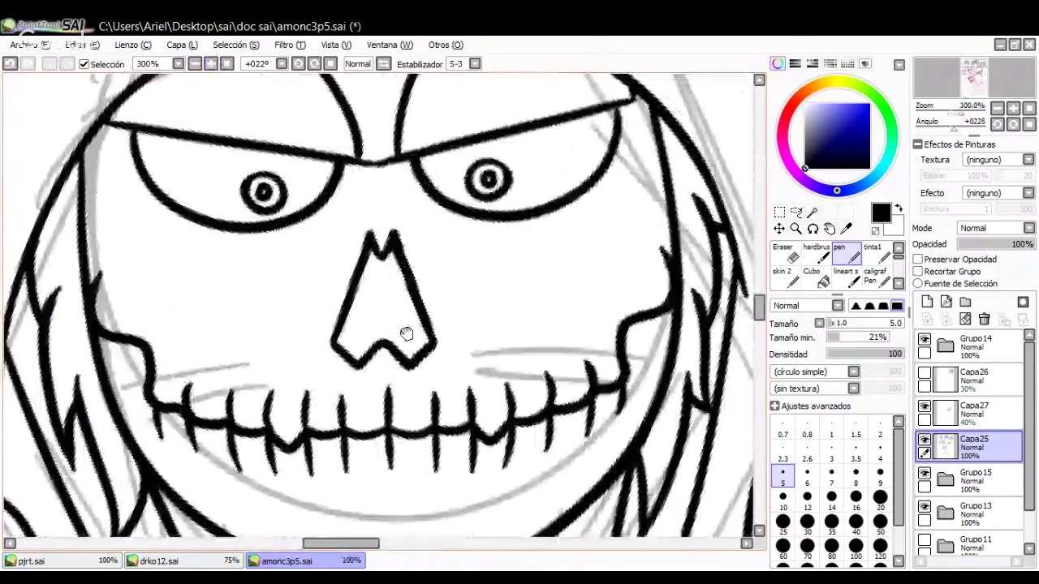
left_click_drag(405, 334, 414, 319)
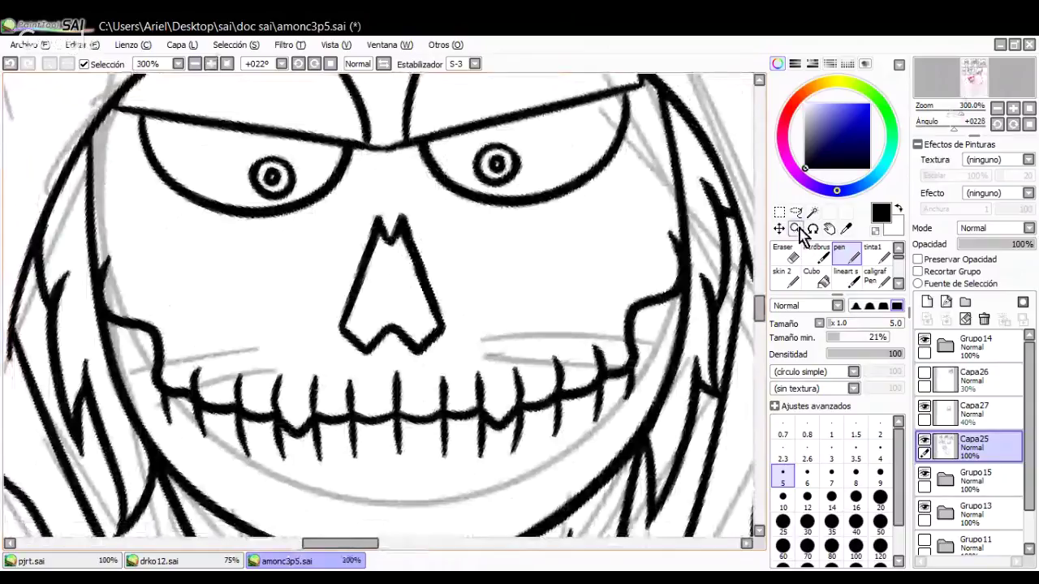
left_click(796, 212)
mouse_move(649, 375)
left_mouse_down()
mouse_move(684, 272)
mouse_move(666, 224)
mouse_move(497, 343)
mouse_move(414, 364)
mouse_move(285, 350)
mouse_move(135, 239)
mouse_move(105, 248)
mouse_move(108, 328)
mouse_move(158, 417)
mouse_move(628, 422)
mouse_move(651, 379)
left_mouse_up()
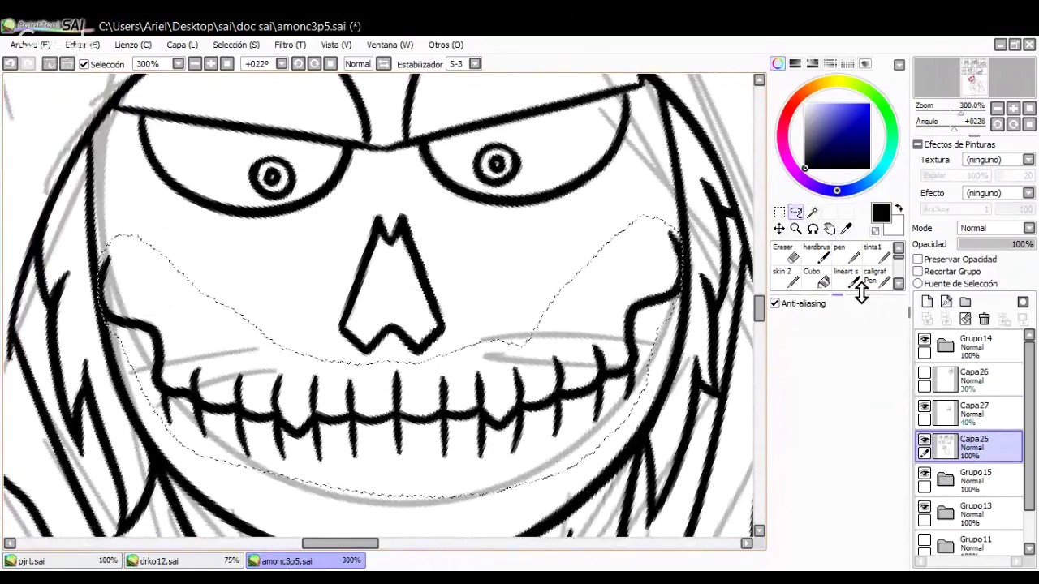
left_click(779, 211)
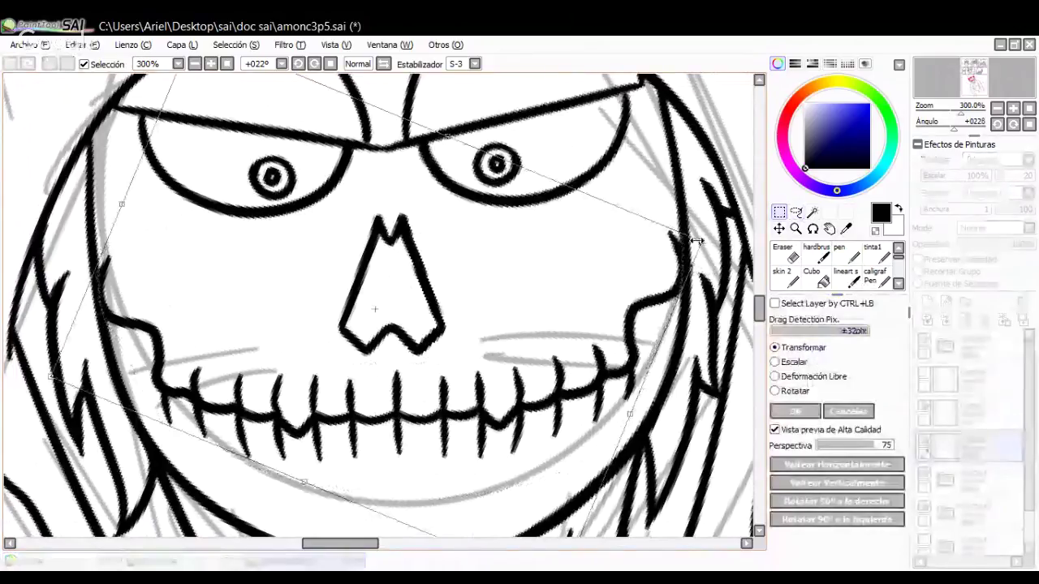
left_click_drag(696, 241, 637, 255)
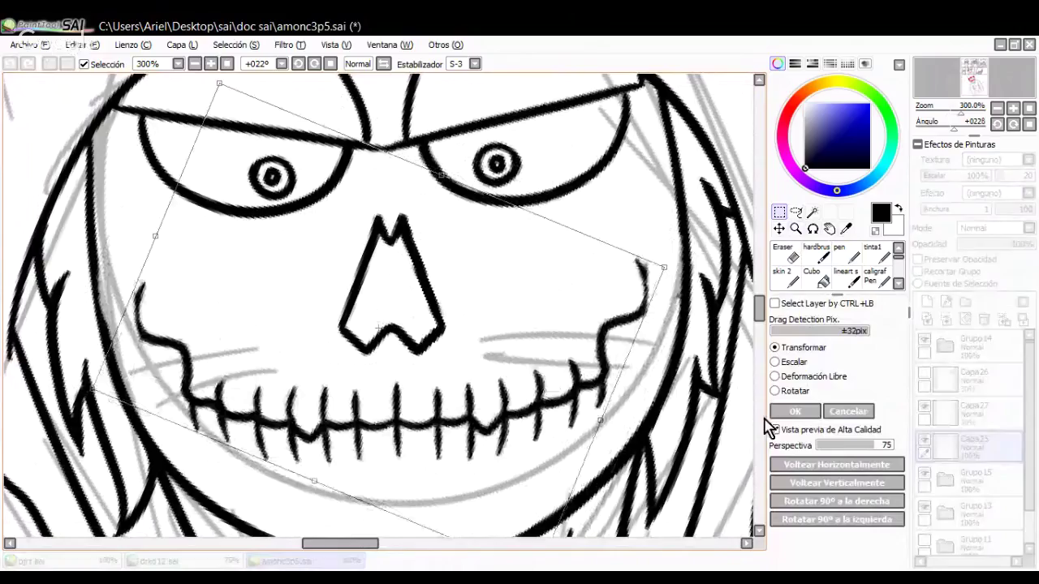
left_click(793, 412)
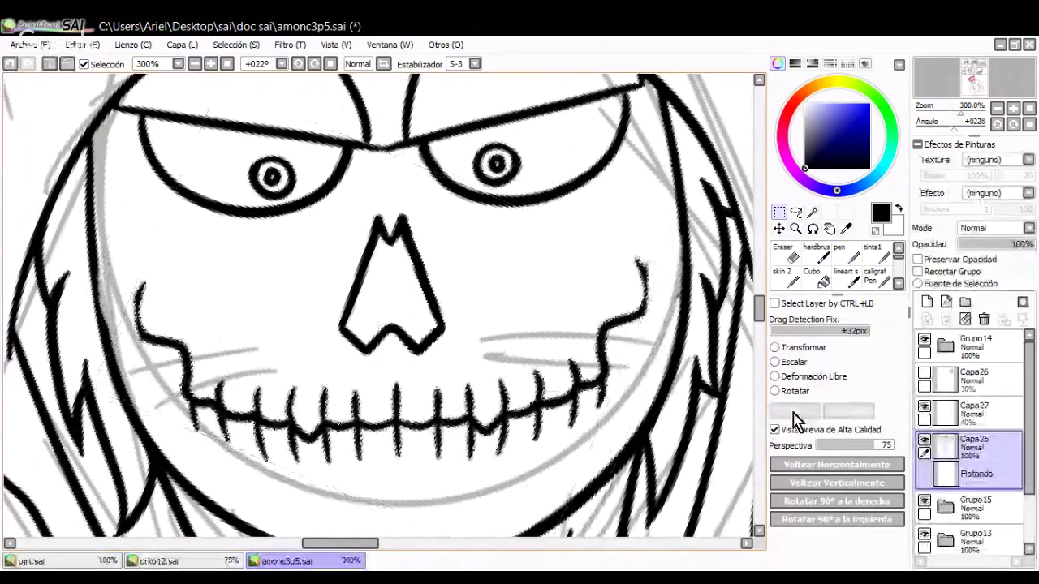
Step: Thicken the upper end of the mouth's right corner with a curved pen stroke, redoing it until it fits
key("n")
left_click_drag(631, 315, 640, 263)
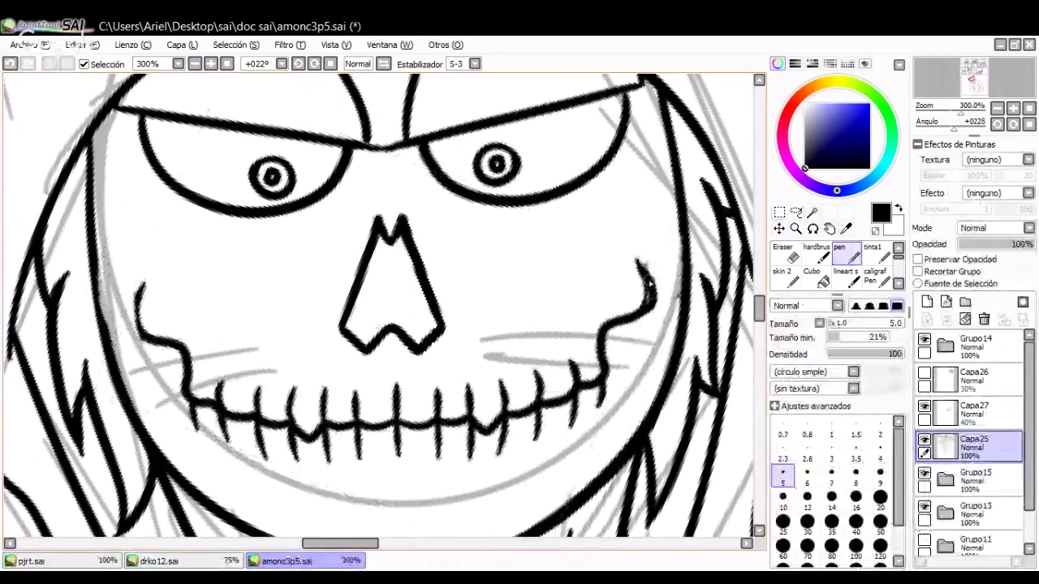
key("ctrl+z")
mouse_move(637, 265)
left_mouse_down()
mouse_move(628, 318)
mouse_move(640, 259)
left_mouse_up()
key("ctrl+z")
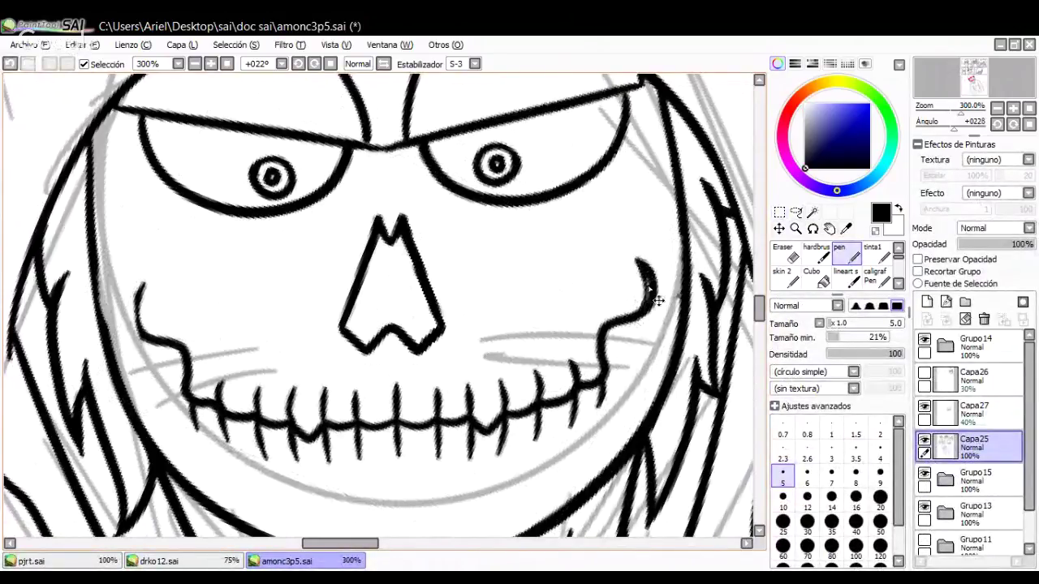
key("ctrl+z")
mouse_move(618, 321)
left_mouse_down()
mouse_move(650, 289)
mouse_move(637, 258)
left_mouse_up()
Step: Ink two long crease lines on the left sleeve, converging at the inner forearm
scroll(650, 270, "down", 3)
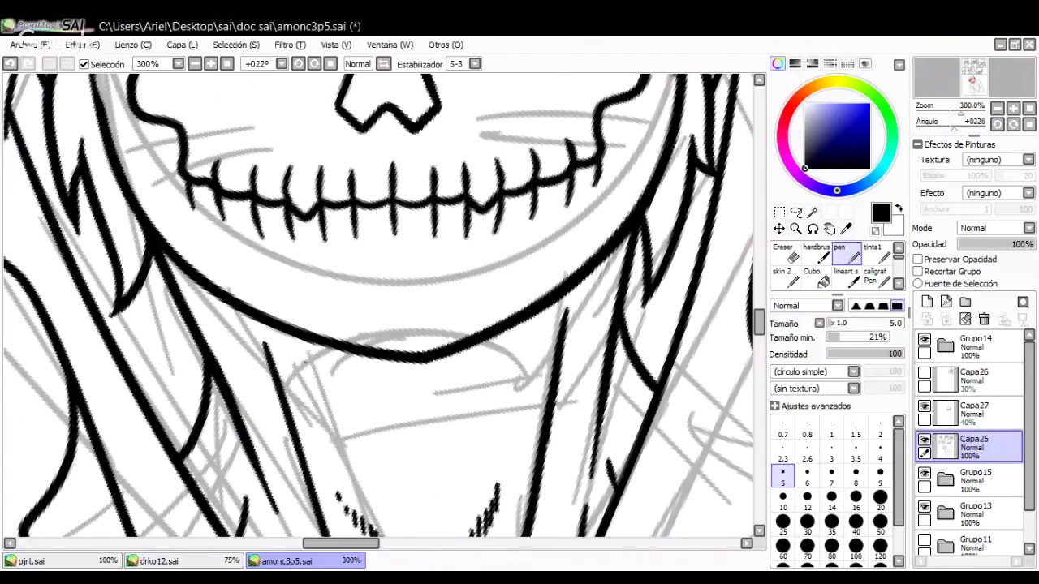
left_click(195, 64)
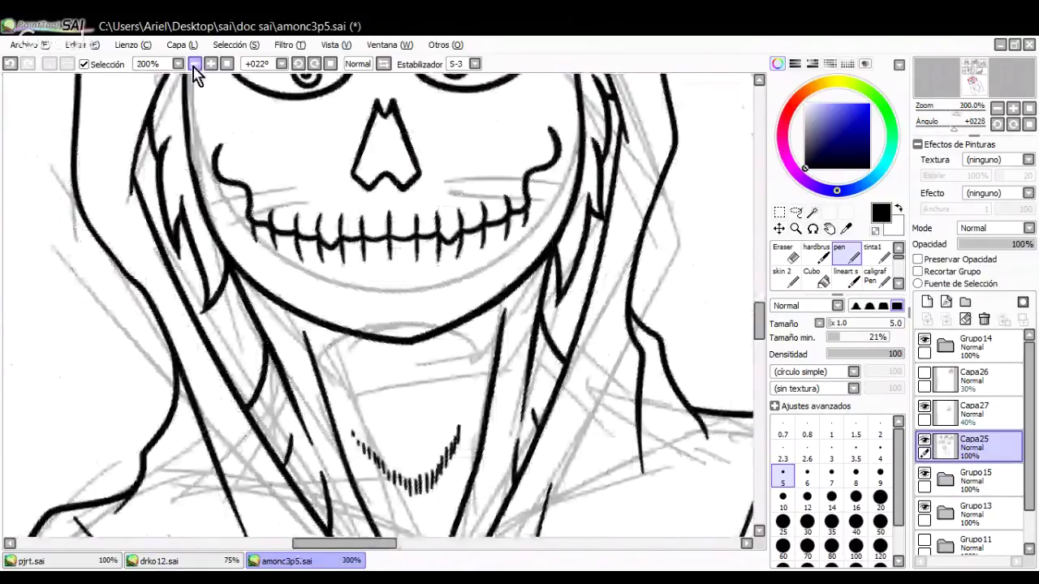
left_click_drag(365, 520, 366, 202)
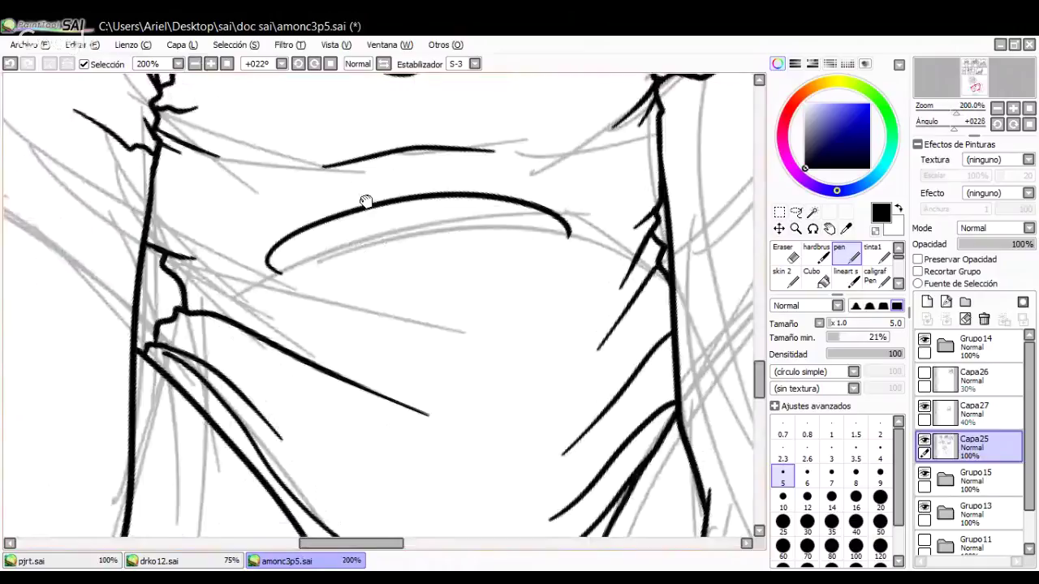
left_click_drag(86, 533, 383, 378)
left_click_drag(337, 296, 394, 469)
left_click_drag(288, 238, 371, 447)
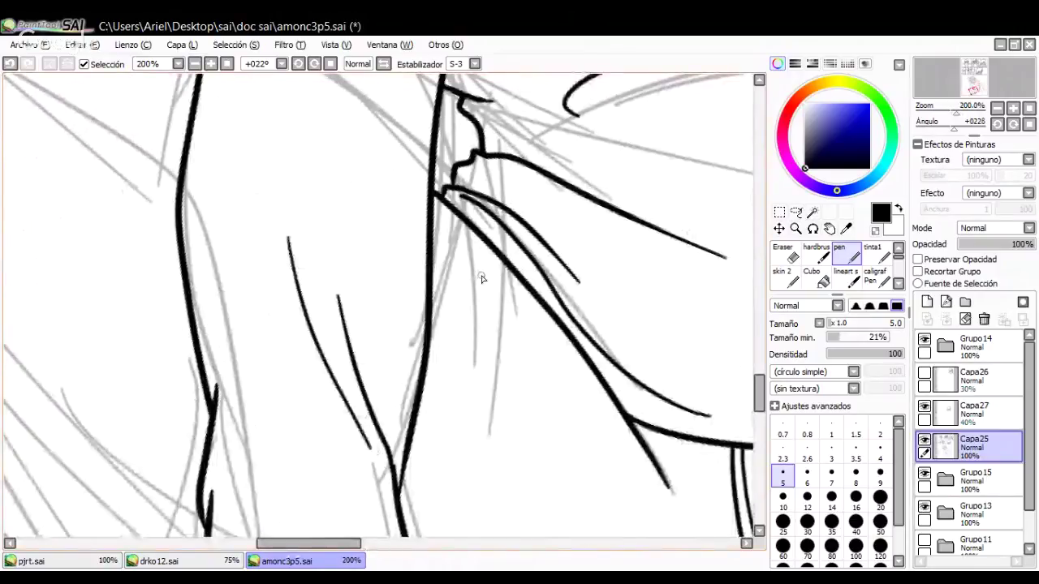
Step: Ink two short slanted crease lines on the right sleeve near the elbow
left_click_drag(594, 337, 112, 420)
key("ctrl+z")
left_click_drag(526, 394, 566, 217)
left_click_drag(542, 451, 557, 381)
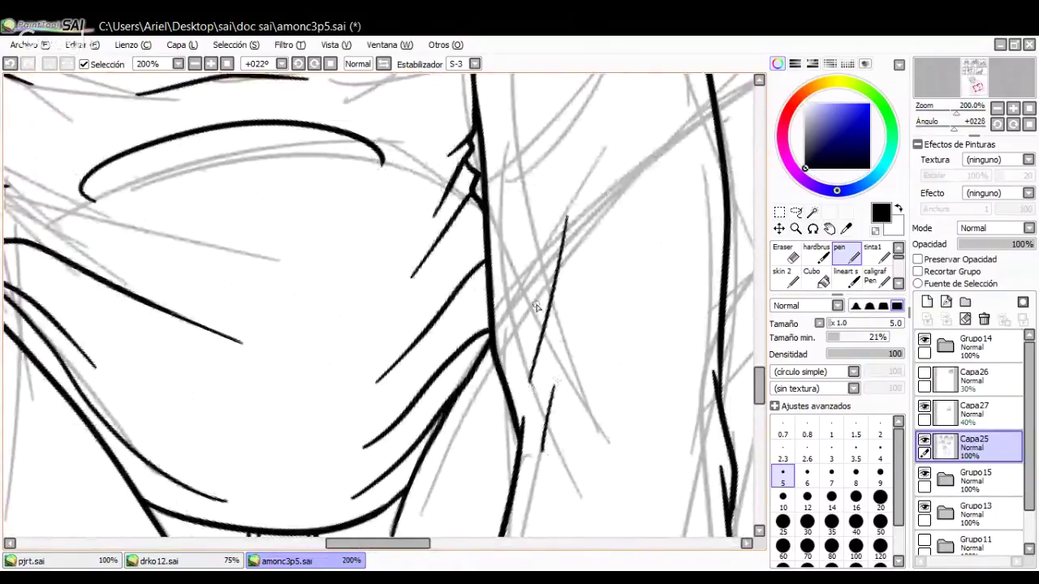
Step: Ink the left knee's upper outline, curving outward from the left arm and down around the knee
left_click_drag(388, 291, 496, 289)
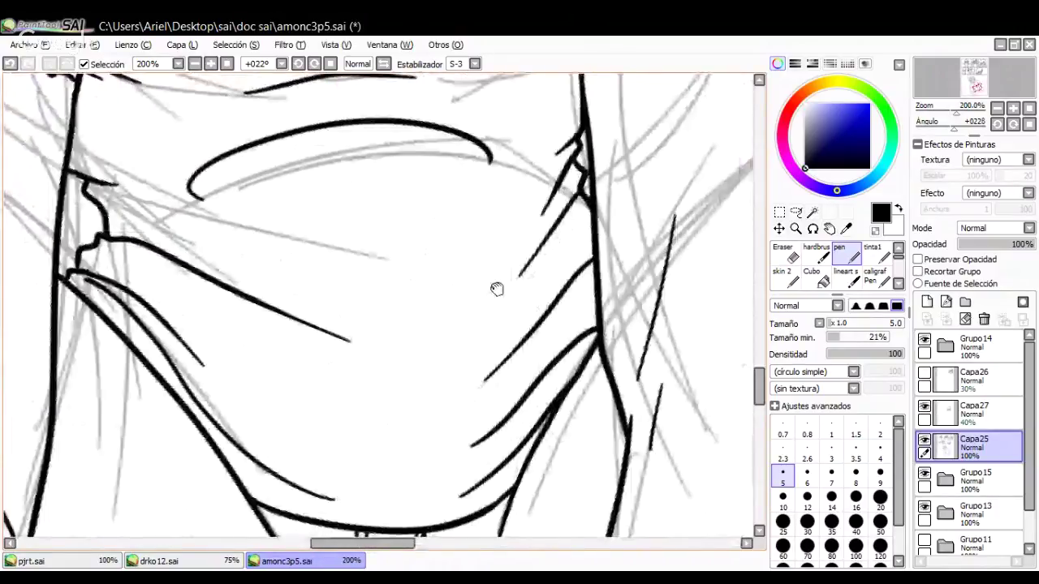
scroll(496, 290, "left", 8)
mouse_move(410, 268)
left_mouse_down()
mouse_move(250, 195)
mouse_move(144, 178)
mouse_move(50, 232)
mouse_move(15, 329)
left_mouse_up()
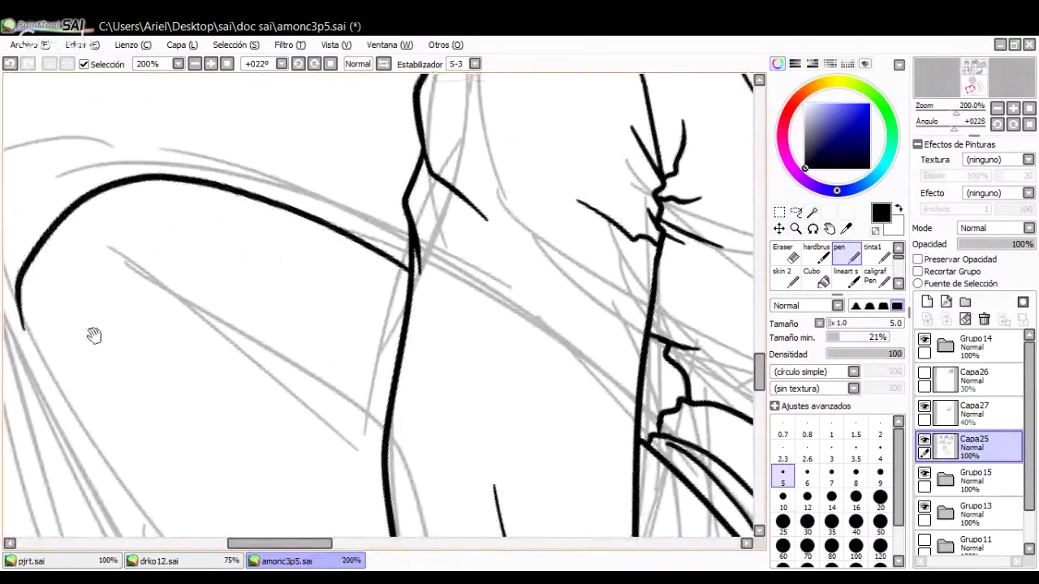
Step: Ink the left leg's outline from the knee down to the panel border, with a small fabric fold near the border
mouse_move(92, 335)
left_mouse_down()
mouse_move(270, 202)
mouse_move(293, 209)
left_mouse_up()
mouse_move(231, 136)
left_mouse_down()
mouse_move(305, 348)
mouse_move(406, 499)
left_mouse_up()
mouse_move(447, 441)
left_mouse_down()
mouse_move(331, 269)
mouse_move(311, 179)
left_mouse_up()
mouse_move(244, 194)
left_mouse_down()
mouse_move(378, 432)
mouse_move(361, 454)
left_mouse_up()
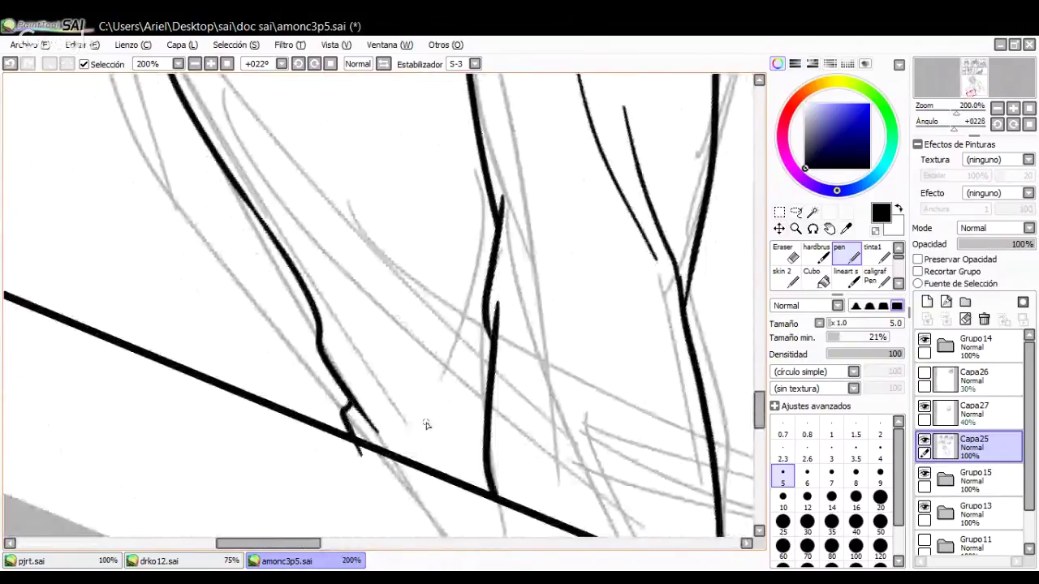
Step: Ink two slanted crease lines on the lower left leg, just above the panel border
left_click_drag(420, 472, 463, 333)
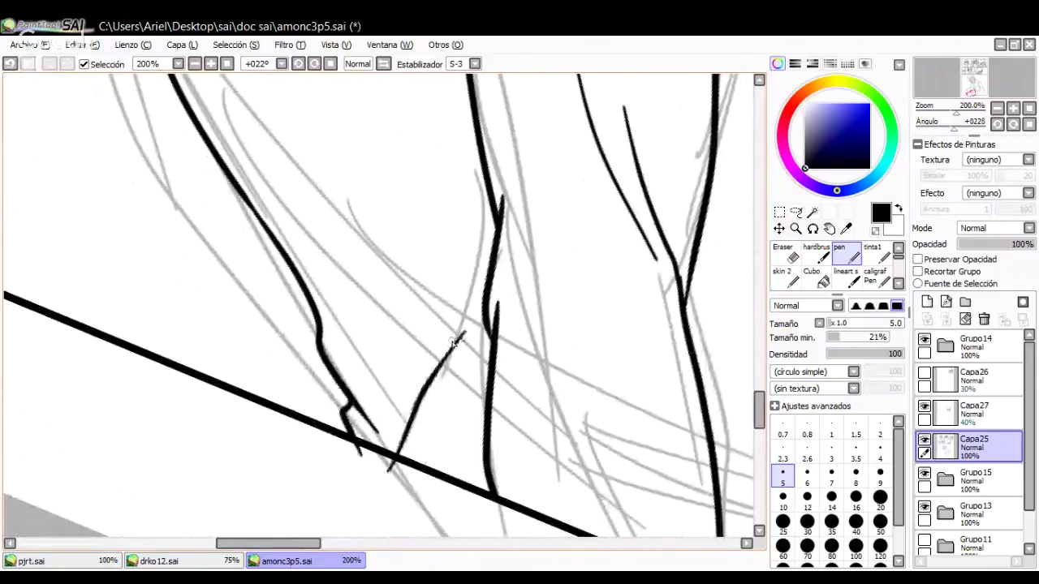
left_click_drag(355, 293, 362, 378)
left_click_drag(325, 410, 354, 289)
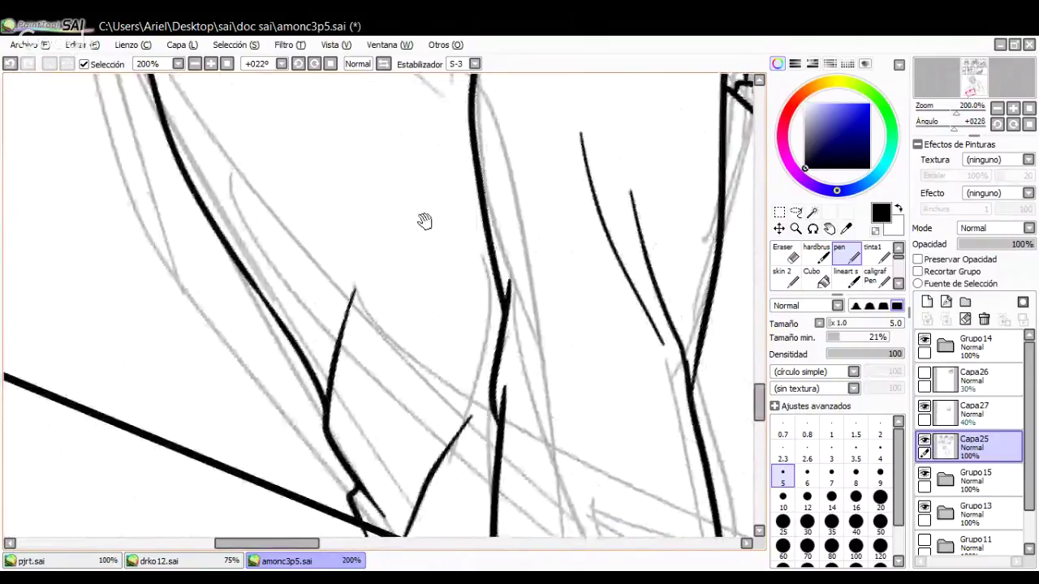
Step: Ink a cluster of fold lines inside the left knee, converging at the left arm, with a short arc across them
mouse_move(425, 221)
left_mouse_down()
mouse_move(342, 308)
mouse_move(384, 344)
left_mouse_up()
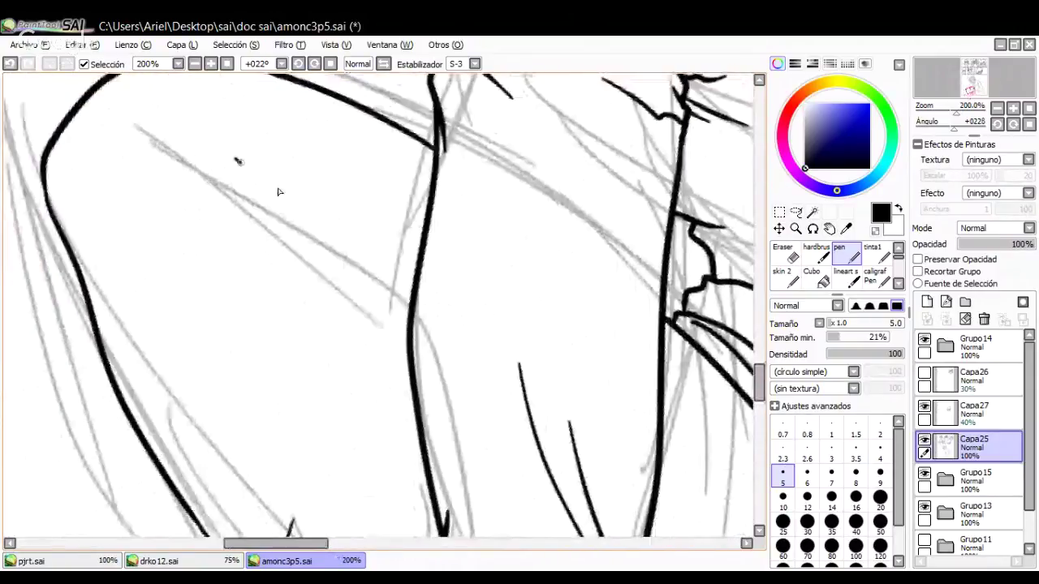
left_click_drag(278, 192, 405, 347)
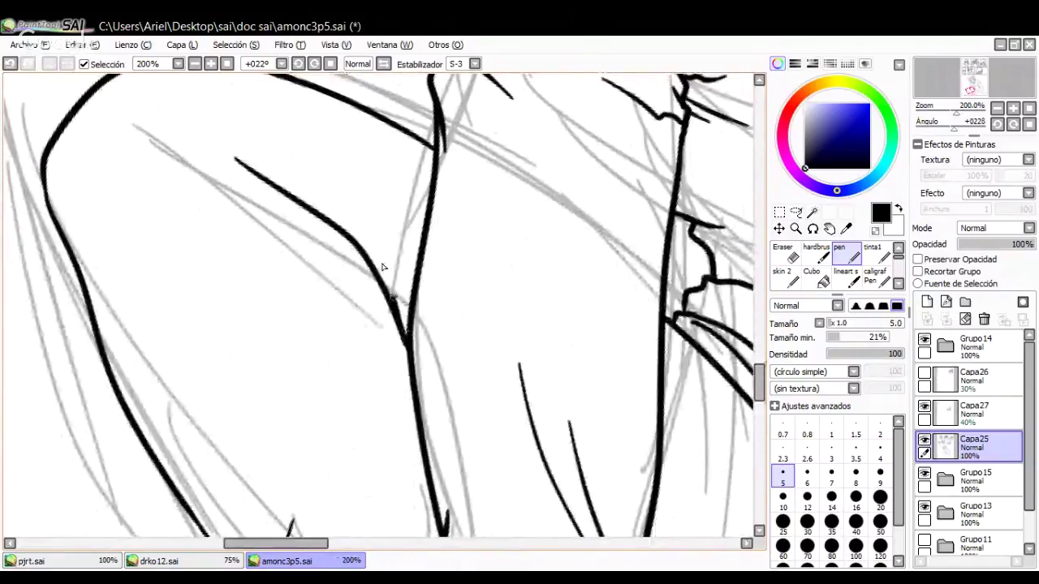
mouse_move(317, 146)
left_mouse_down()
mouse_move(393, 279)
mouse_move(396, 227)
left_mouse_up()
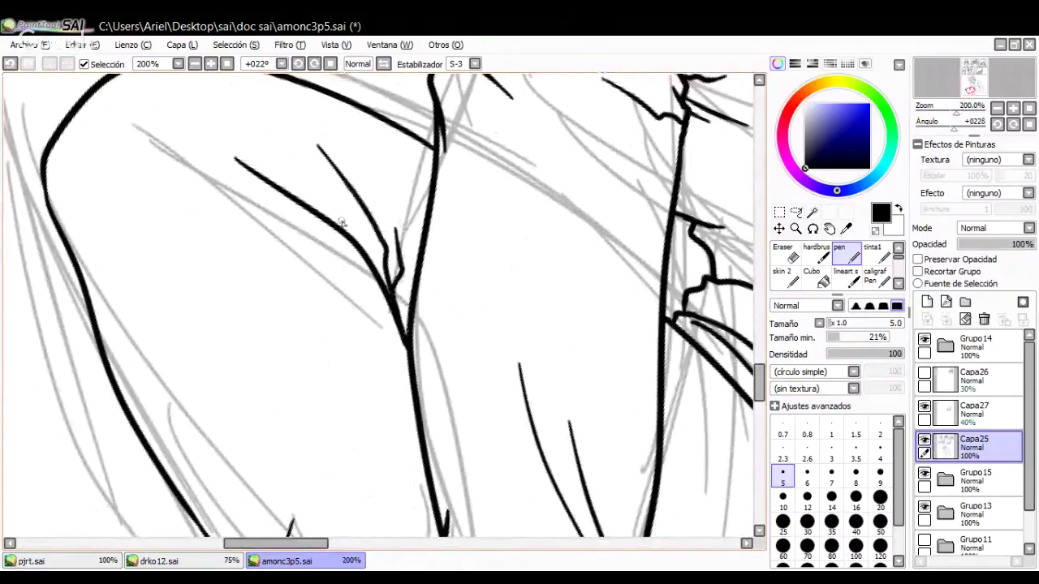
left_click_drag(383, 339, 408, 392)
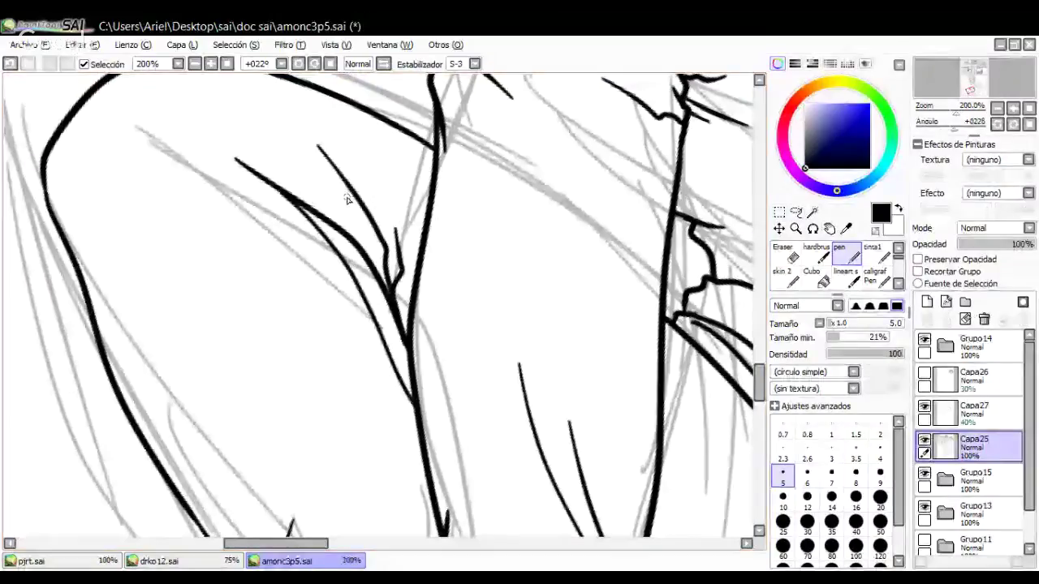
mouse_move(283, 191)
left_mouse_down()
mouse_move(367, 213)
mouse_move(402, 263)
left_mouse_up()
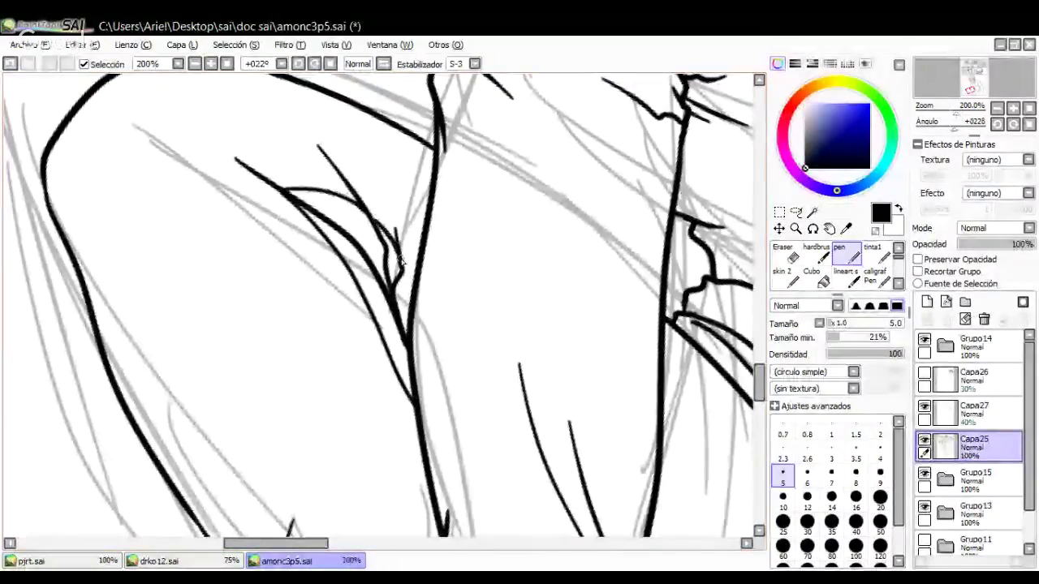
key("ctrl+z")
left_click_drag(376, 229, 403, 271)
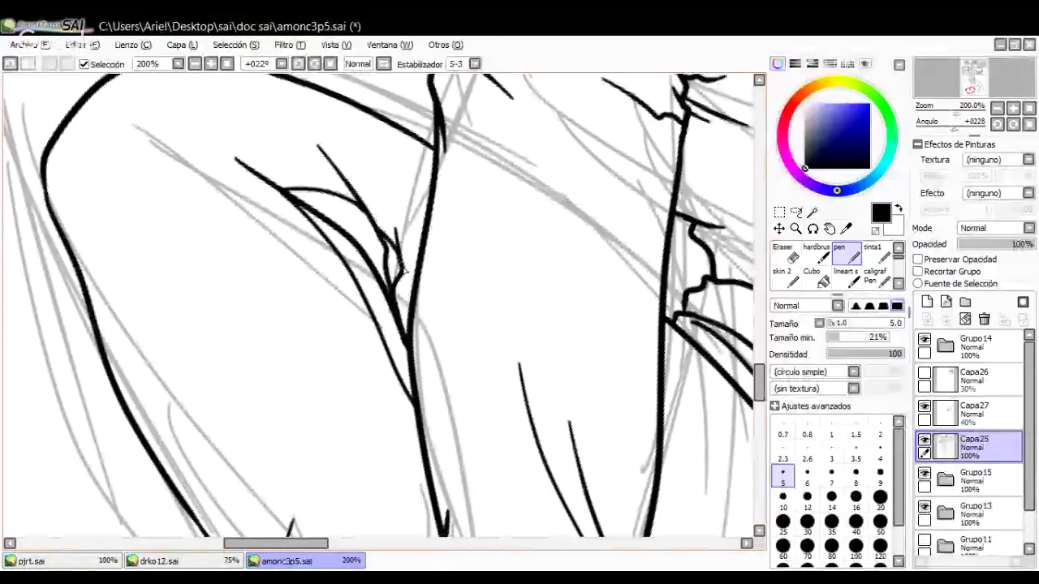
Step: Ink the lower trouser curve from the left forearm to the bottom end of the stitched fly
left_click_drag(475, 315, 243, 120)
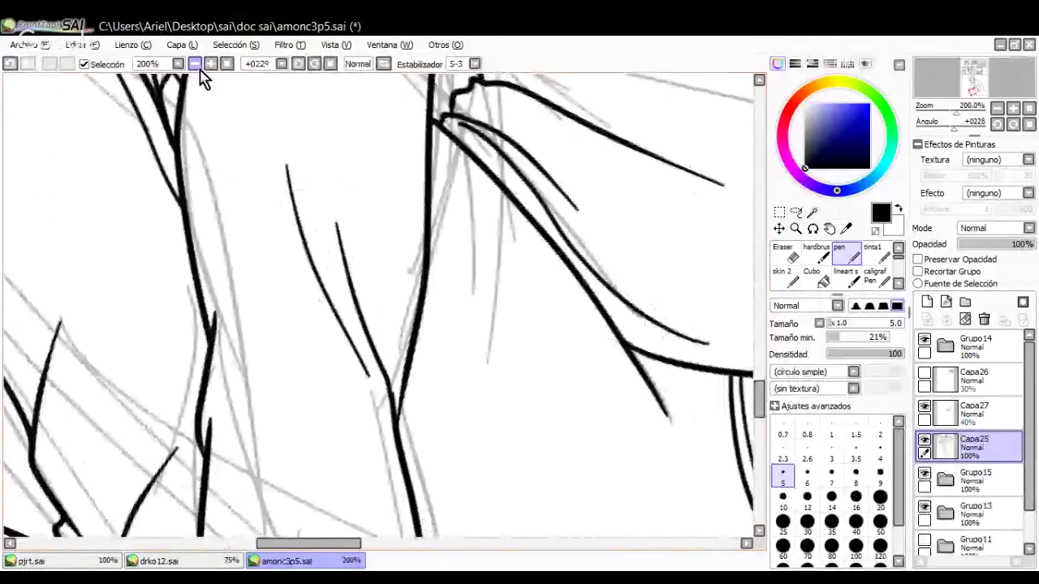
left_click(196, 65)
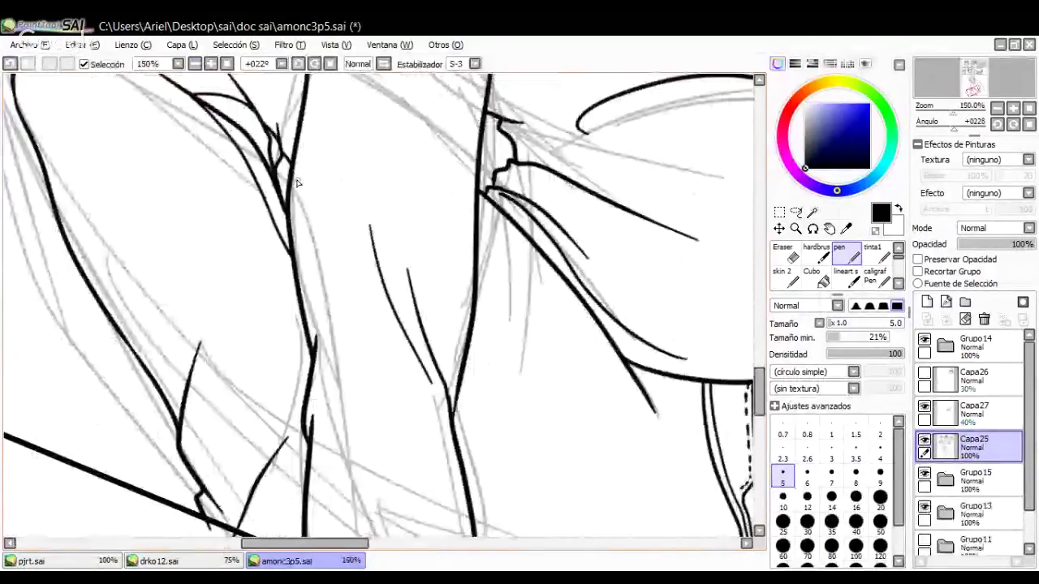
left_click_drag(451, 358, 313, 181)
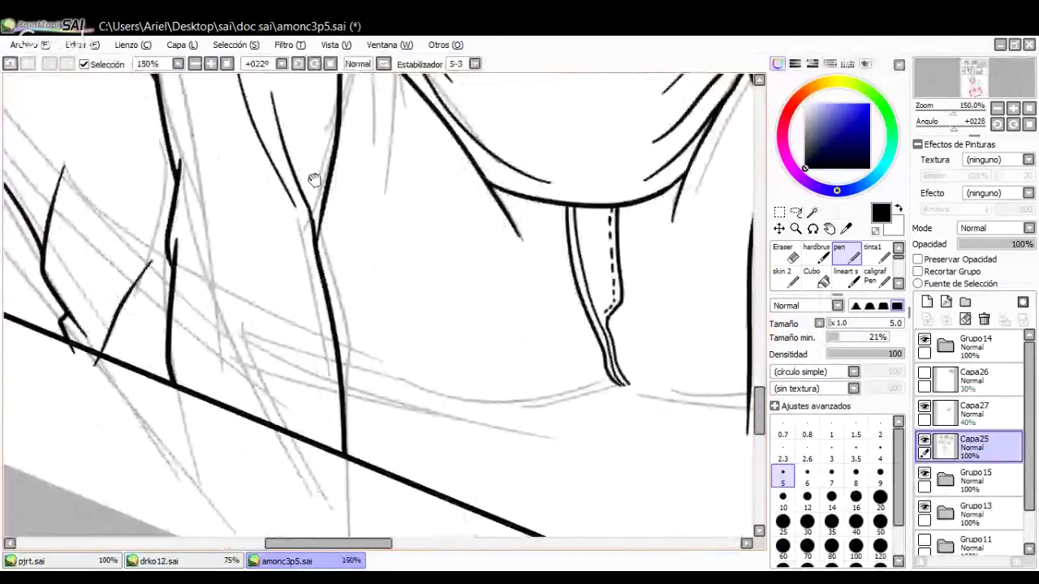
left_click_drag(336, 347, 524, 415)
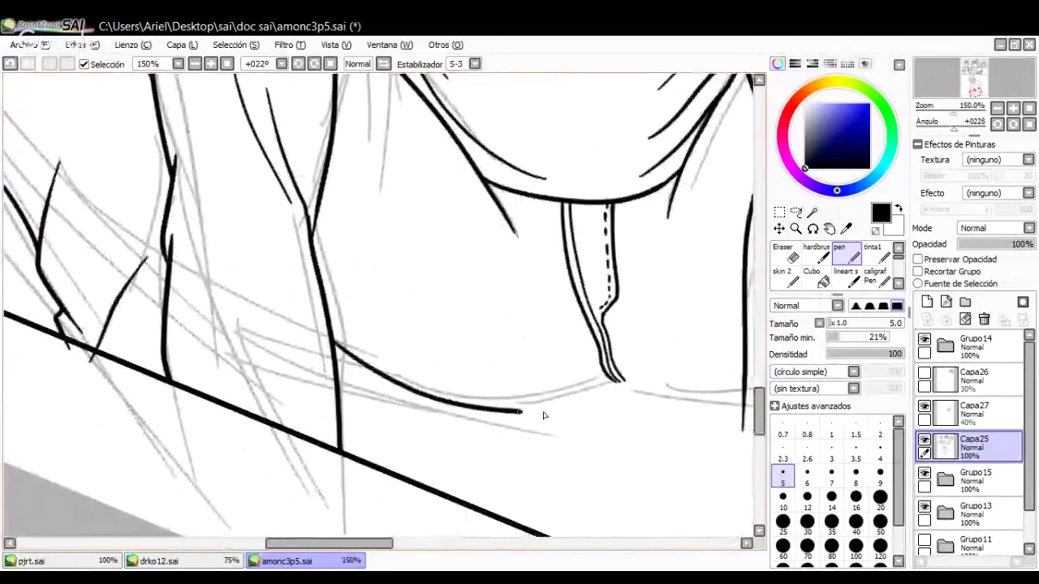
key("ctrl+z")
mouse_move(332, 342)
left_mouse_down()
mouse_move(375, 369)
mouse_move(559, 395)
mouse_move(612, 385)
mouse_move(580, 353)
mouse_move(377, 279)
left_mouse_up()
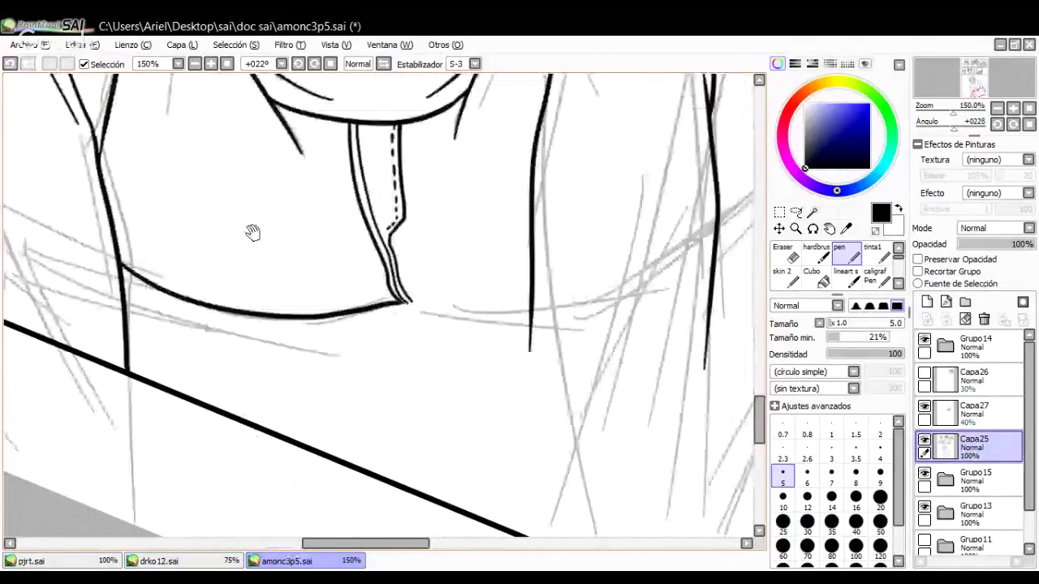
Step: Continue the lower trouser curve from the bottom of the fly across to the right forearm
left_click(211, 65)
key("ctrl+z")
mouse_move(35, 246)
left_mouse_down()
mouse_move(168, 316)
mouse_move(268, 333)
mouse_move(443, 305)
mouse_move(398, 304)
mouse_move(571, 321)
left_mouse_up()
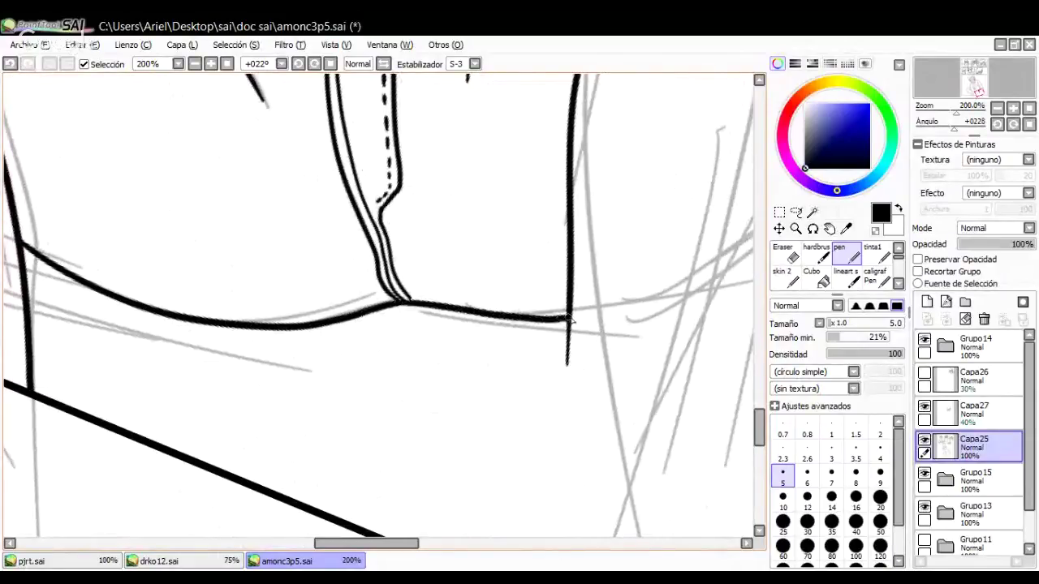
key("ctrl+z")
left_click_drag(401, 302, 572, 312)
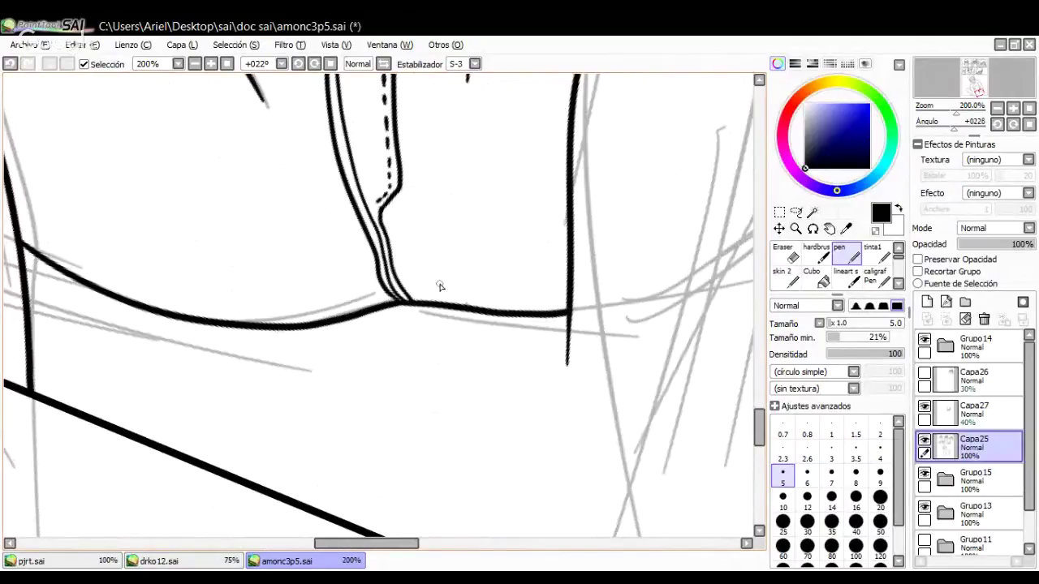
mouse_move(603, 209)
left_mouse_down()
mouse_move(407, 305)
mouse_move(592, 360)
mouse_move(430, 290)
mouse_move(435, 209)
left_mouse_up()
left_click_drag(433, 280, 328, 152)
left_click_drag(384, 202, 395, 243)
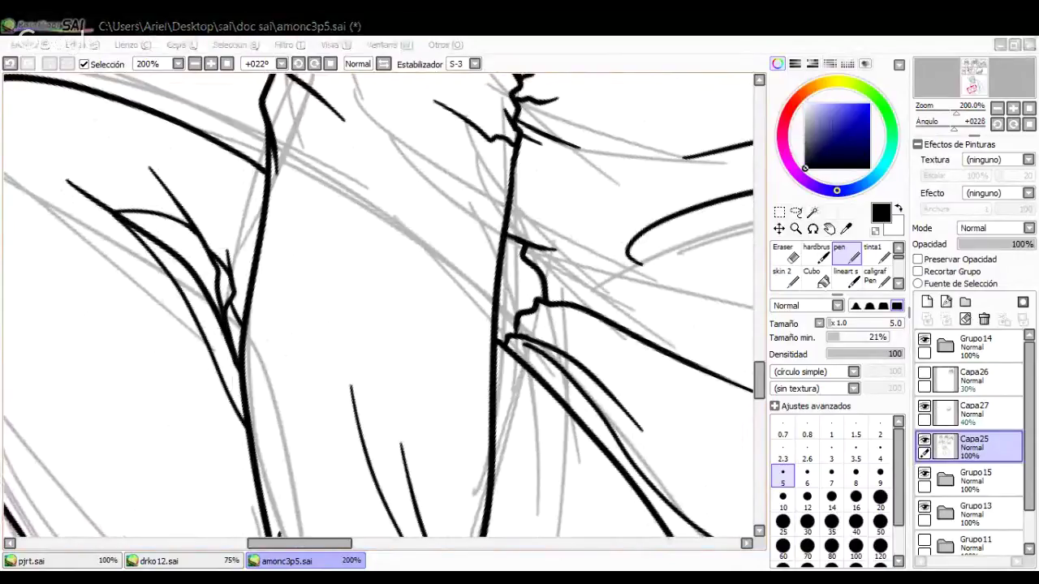
key("alt+Tab")
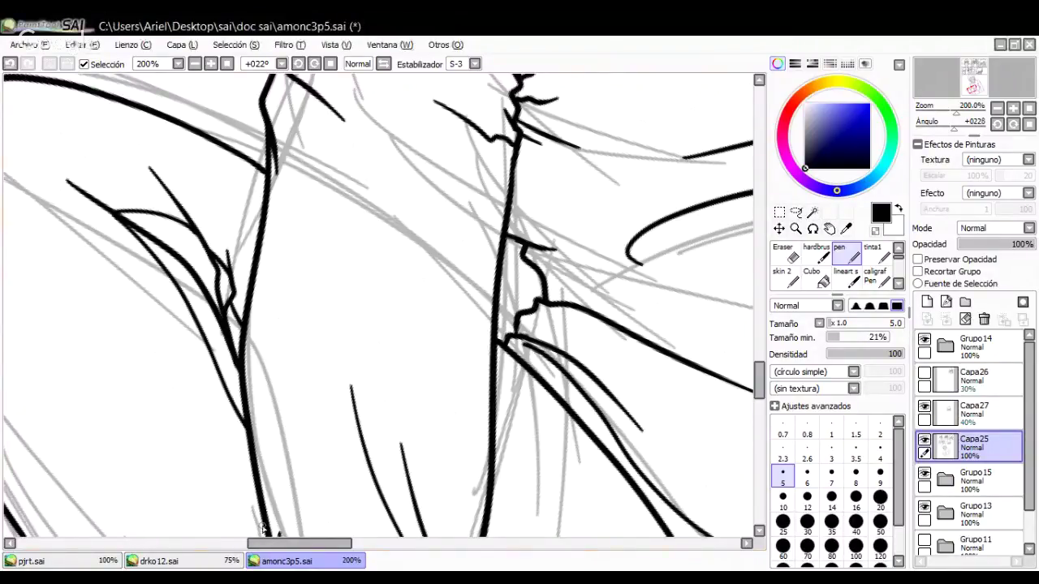
Step: Ink a second, higher curve across the trousers from the left forearm down to the bottom of the fly
left_click_drag(441, 415, 338, 166)
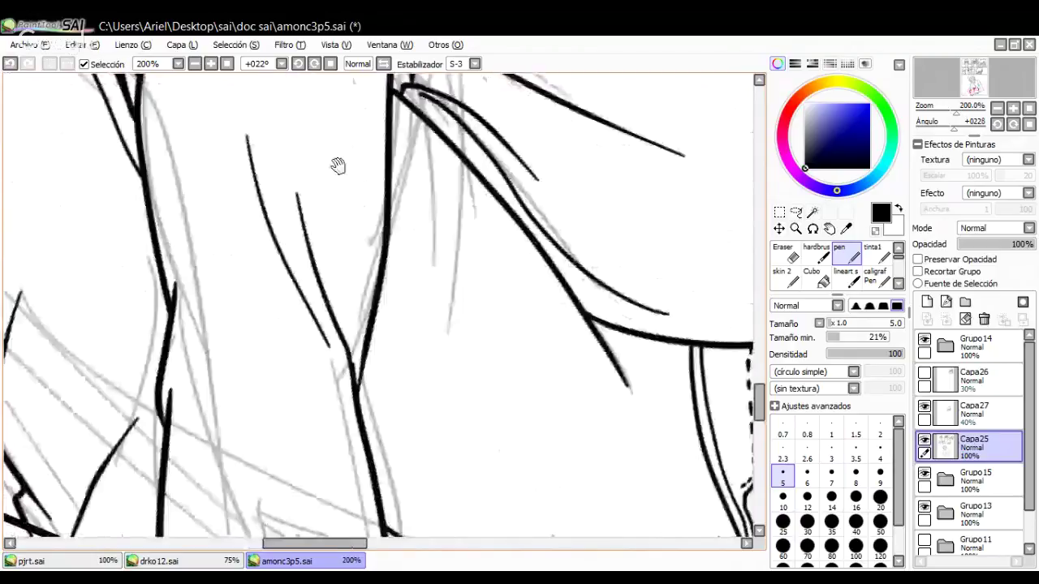
left_click(201, 67)
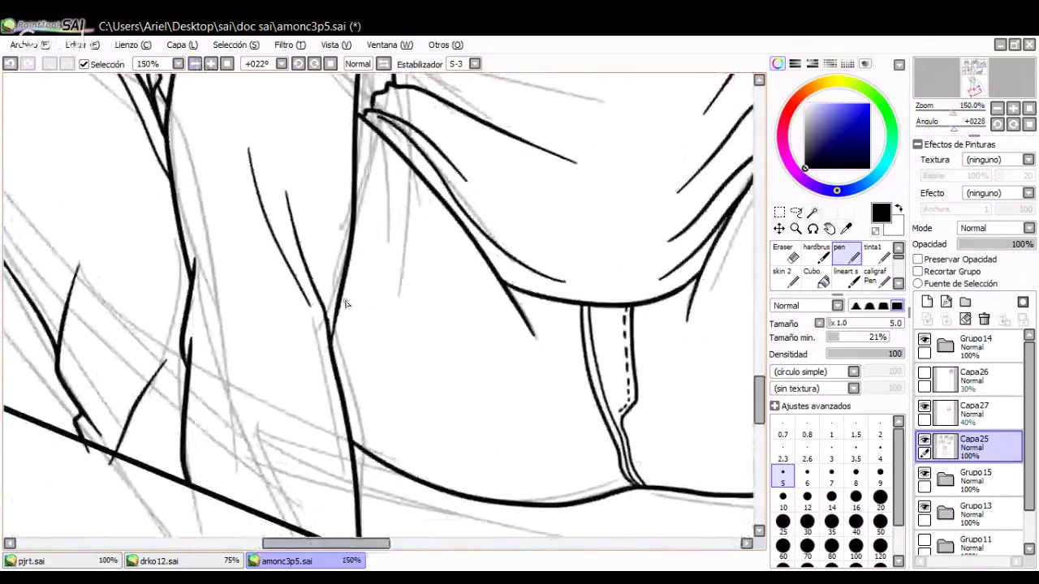
mouse_move(332, 347)
left_mouse_down()
mouse_move(423, 447)
mouse_move(524, 470)
mouse_move(342, 378)
mouse_move(416, 449)
mouse_move(546, 481)
mouse_move(621, 486)
left_mouse_up()
key("ctrl+z")
key("ctrl+z")
mouse_move(331, 364)
left_mouse_down()
mouse_move(352, 405)
mouse_move(421, 470)
mouse_move(564, 500)
mouse_move(622, 488)
left_mouse_up()
key("ctrl+z")
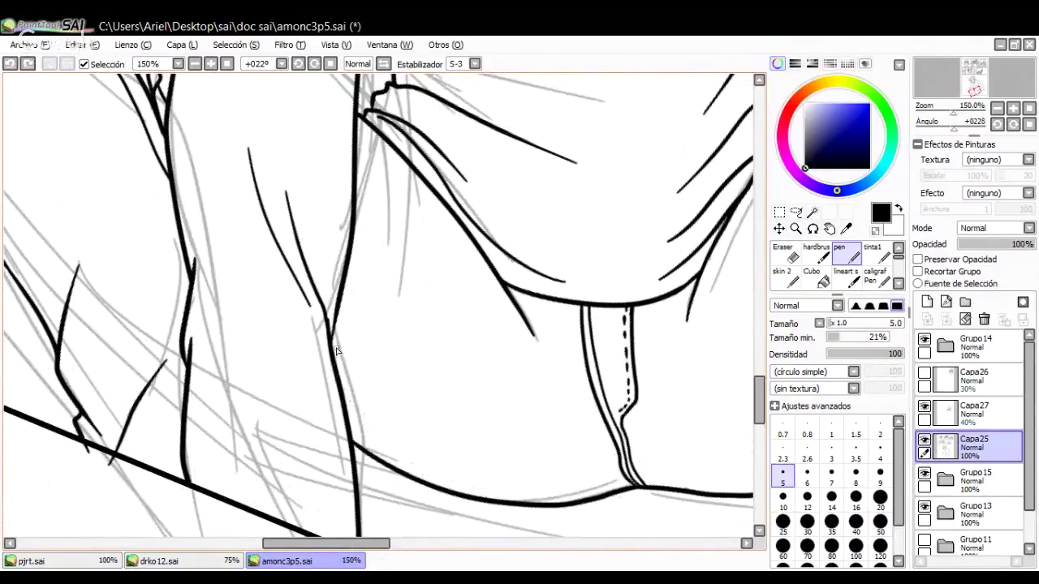
mouse_move(331, 343)
left_mouse_down()
mouse_move(479, 460)
mouse_move(617, 485)
left_mouse_up()
key("ctrl+z")
mouse_move(331, 342)
left_mouse_down()
mouse_move(400, 433)
mouse_move(468, 470)
mouse_move(538, 483)
mouse_move(636, 484)
left_mouse_up()
Step: Ink the matching upper curve from the bottom of the fly rising to the right forearm
left_click_drag(624, 438, 389, 273)
scroll(389, 274, "up", 2)
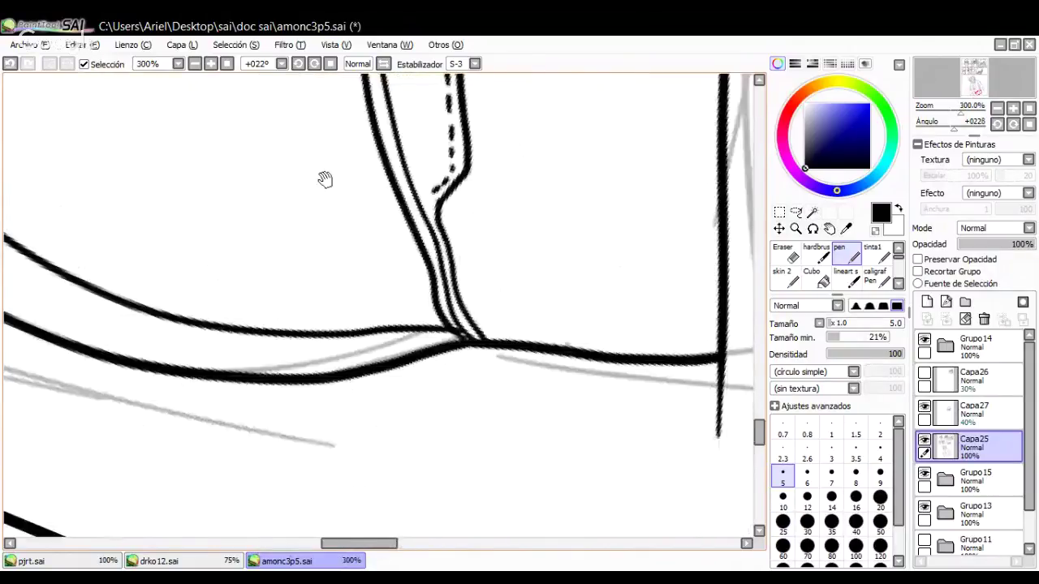
scroll(324, 179, "down", 1)
left_click_drag(454, 333, 524, 386)
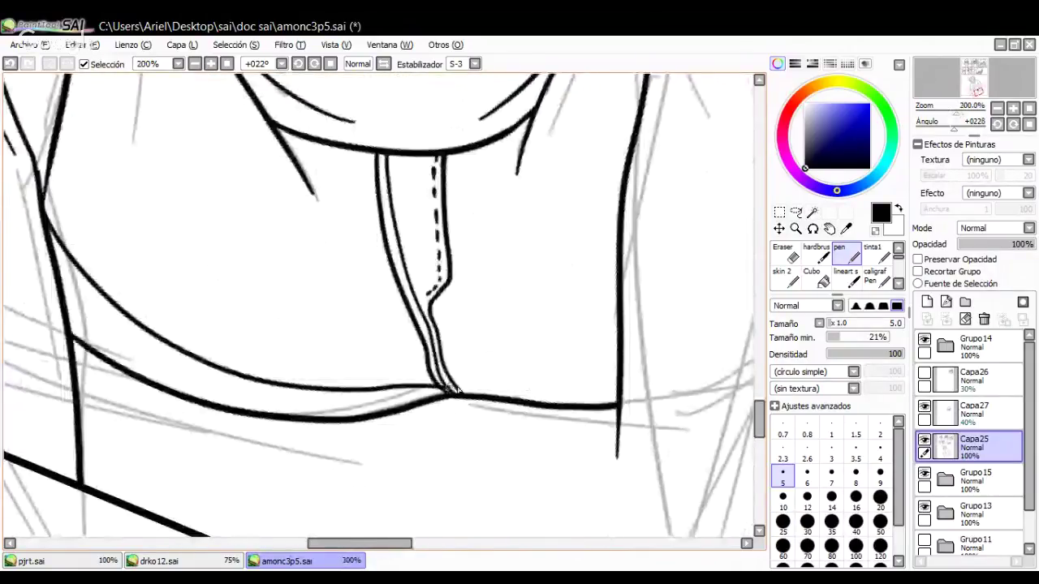
mouse_move(448, 387)
left_mouse_down()
mouse_move(526, 389)
mouse_move(610, 365)
left_mouse_up()
key("ctrl+z")
mouse_move(697, 268)
left_mouse_down()
mouse_move(508, 244)
mouse_move(406, 301)
mouse_move(396, 272)
left_mouse_up()
key("e")
key("n")
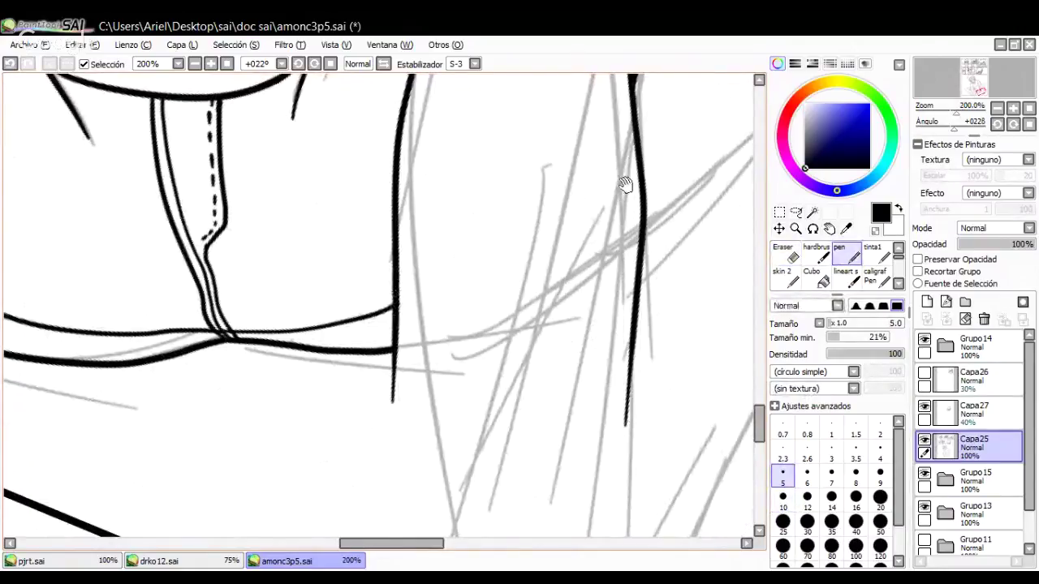
Step: Ink the right knee's outline, arching outward from the right arm and curving down around the knee
mouse_move(632, 191)
left_mouse_down()
mouse_move(574, 241)
mouse_move(579, 278)
mouse_move(513, 218)
mouse_move(454, 333)
left_mouse_up()
left_click_drag(194, 230, 397, 213)
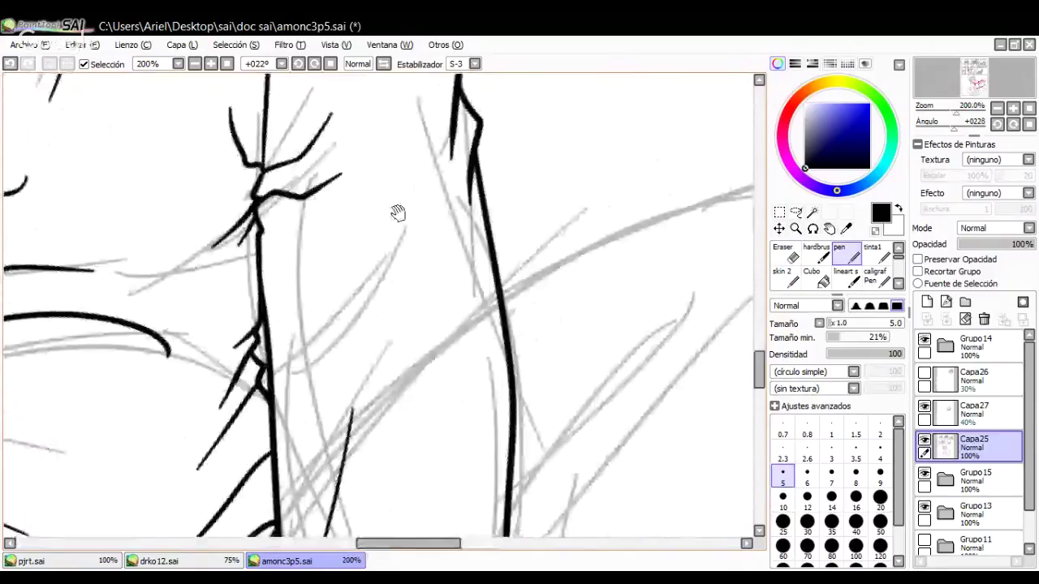
left_click_drag(16, 182, 439, 128)
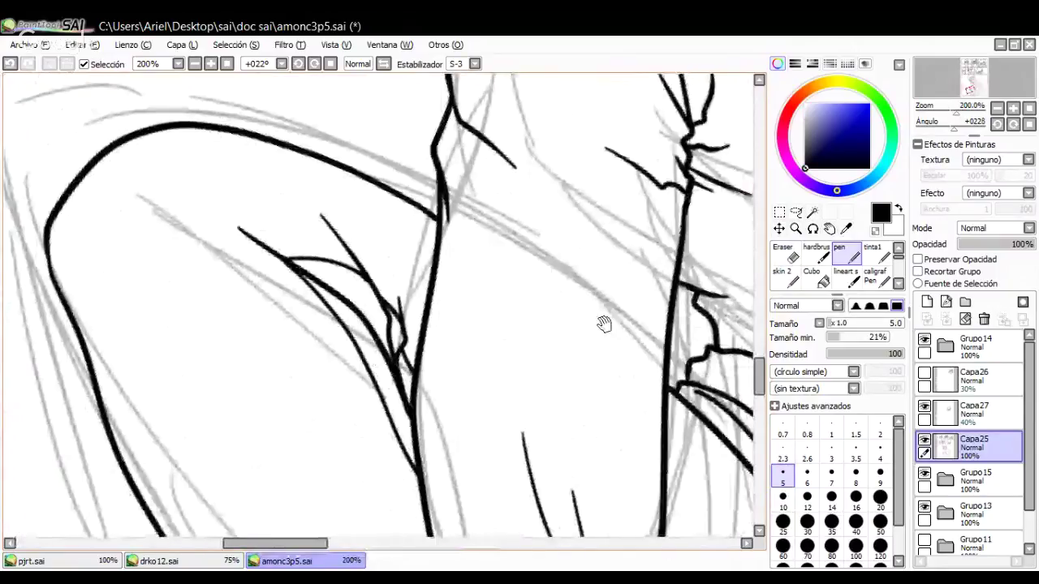
mouse_move(604, 324)
left_mouse_down()
mouse_move(271, 281)
mouse_move(408, 208)
mouse_move(336, 283)
mouse_move(301, 268)
left_mouse_up()
mouse_move(234, 283)
left_mouse_down()
mouse_move(449, 189)
mouse_move(583, 230)
mouse_move(607, 264)
mouse_move(611, 299)
mouse_move(582, 345)
left_mouse_up()
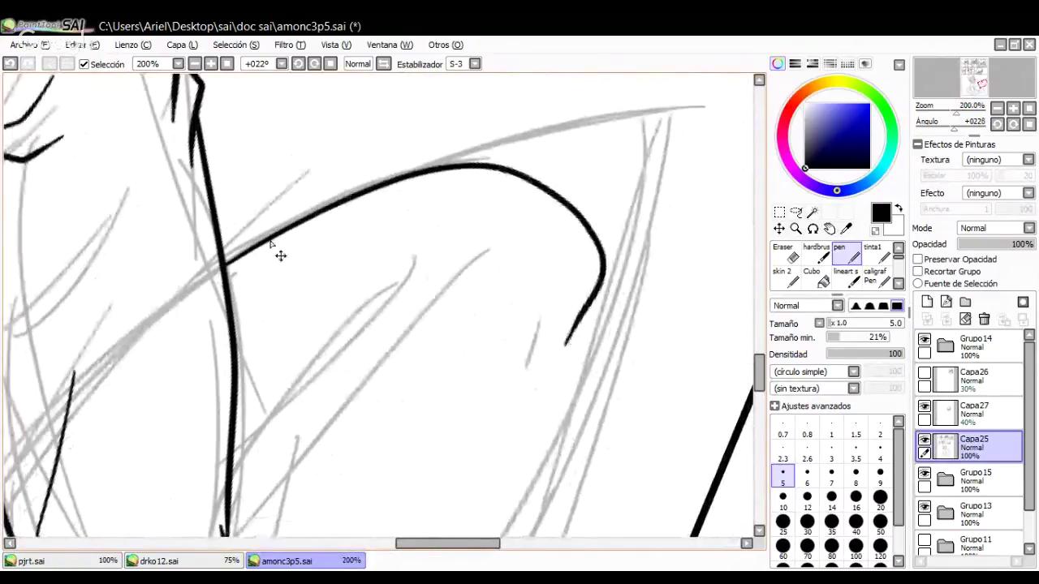
key("ctrl+z")
mouse_move(230, 263)
left_mouse_down()
mouse_move(479, 160)
mouse_move(603, 209)
mouse_move(622, 280)
mouse_move(588, 406)
mouse_move(556, 352)
mouse_move(587, 195)
mouse_move(529, 297)
mouse_move(460, 477)
left_mouse_up()
left_click_drag(438, 528, 438, 526)
key("ctrl+z")
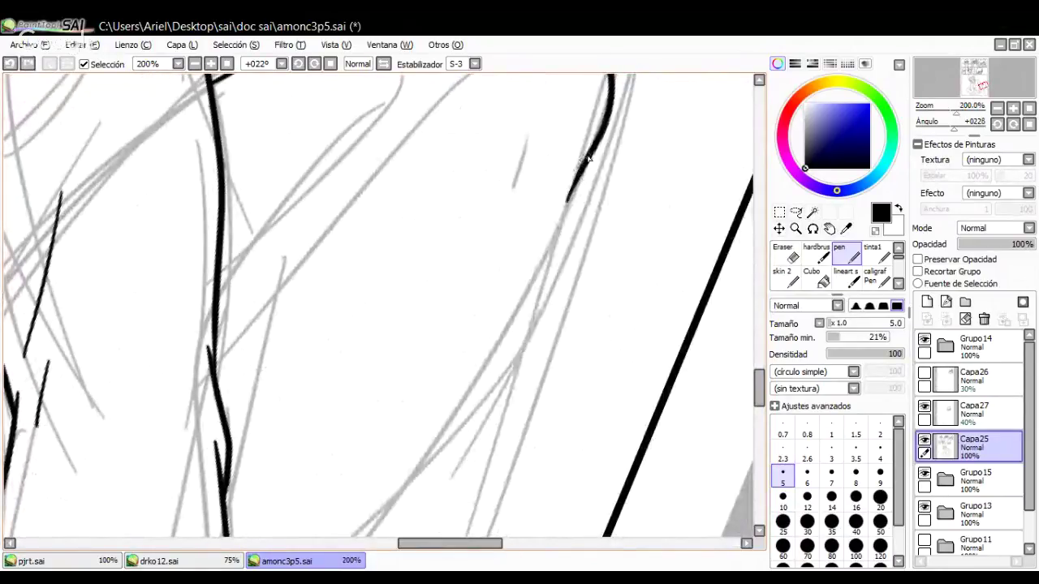
Step: Ink the right leg's outer outline from the knee downward, with small fabric folds near its lower end
mouse_move(589, 158)
left_mouse_down()
mouse_move(540, 293)
mouse_move(442, 479)
left_mouse_up()
key("ctrl+z")
left_click_drag(595, 148, 423, 534)
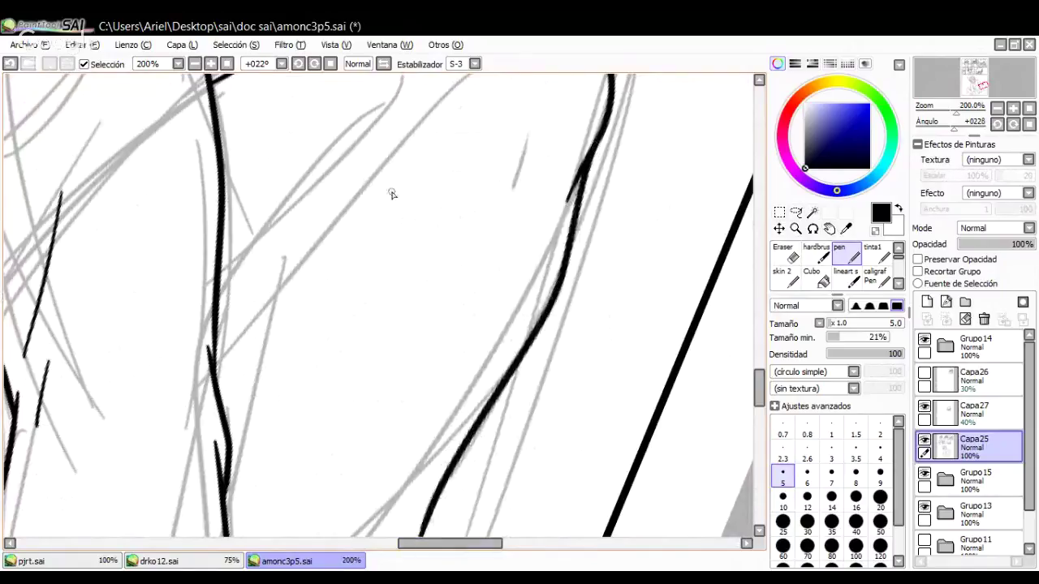
left_click(329, 65)
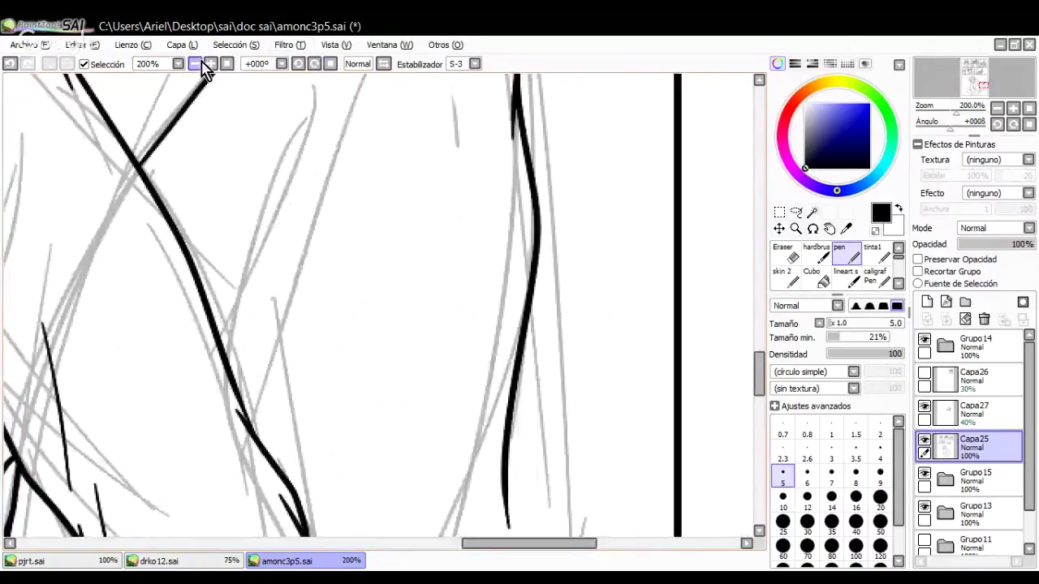
left_click(197, 65)
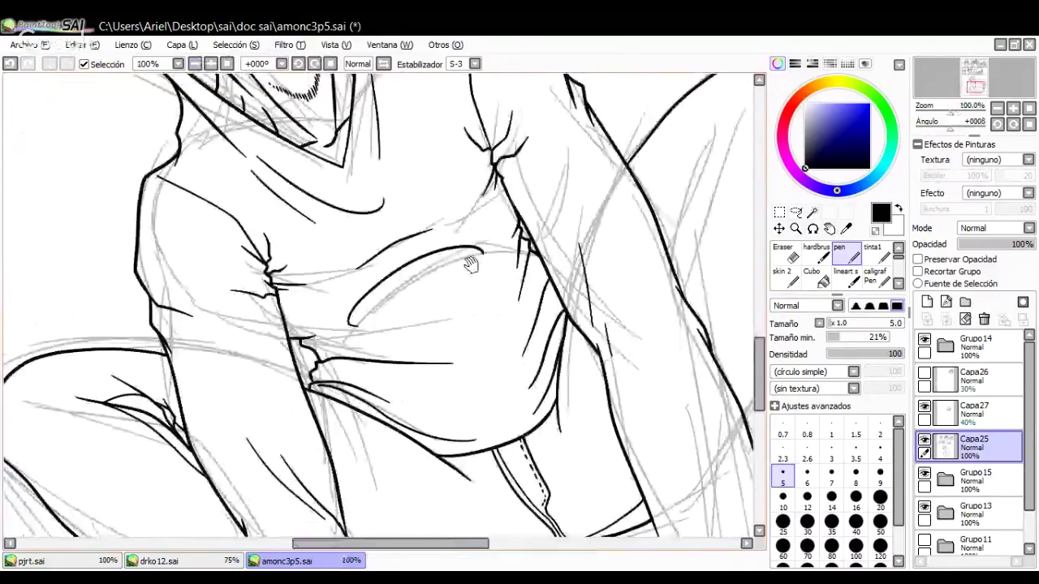
left_click_drag(499, 499, 458, 382)
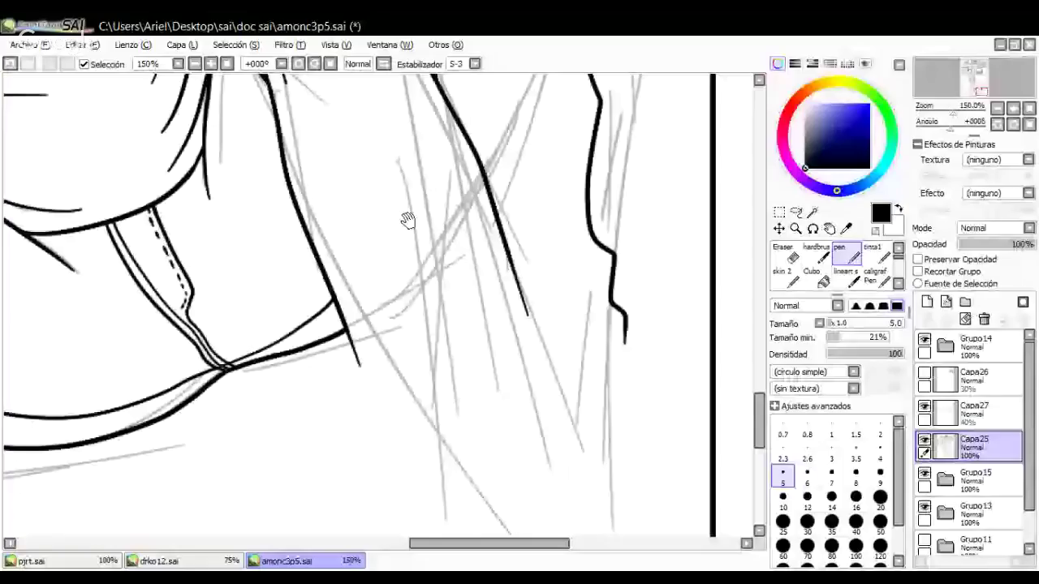
Step: Ink the lower end of the right sleeve with its curved cuff edge and slanted creases meeting at the outer edge
left_click_drag(408, 221, 391, 91)
mouse_move(342, 232)
left_mouse_down()
mouse_move(373, 357)
mouse_move(545, 275)
mouse_move(454, 186)
left_mouse_up()
left_click_drag(542, 244, 469, 144)
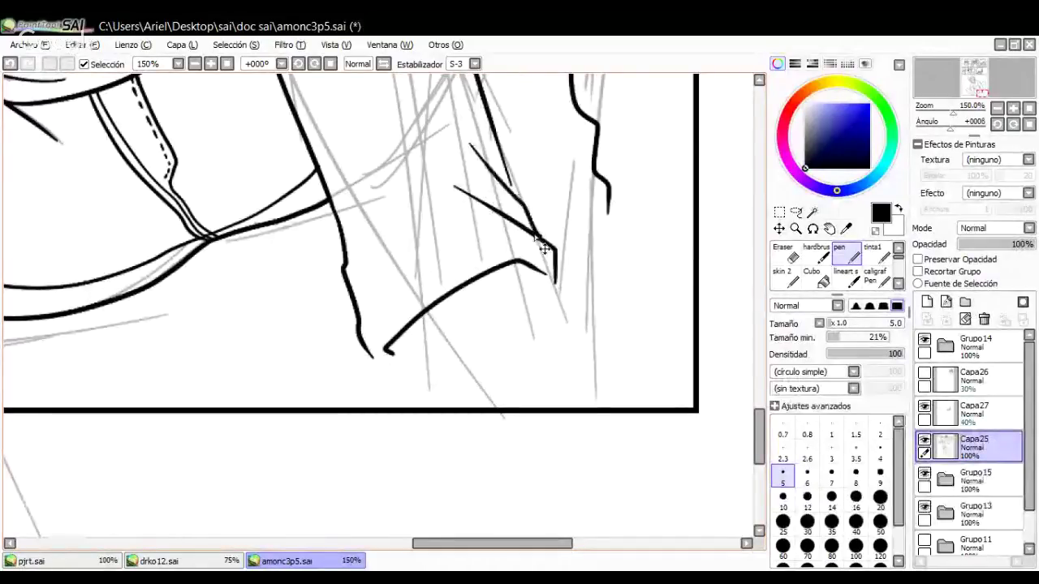
key("ctrl+z")
left_click_drag(542, 242, 470, 135)
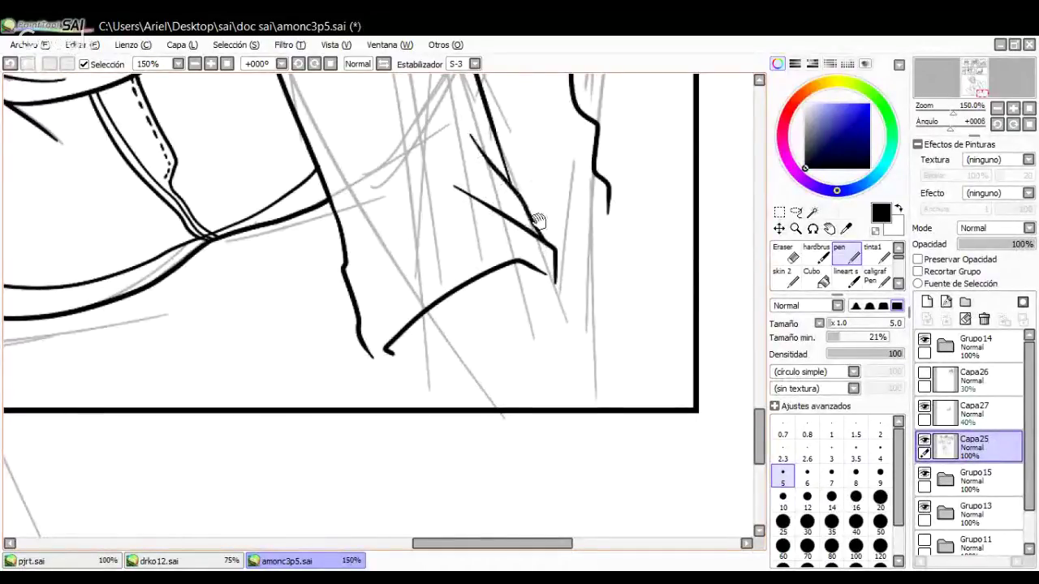
mouse_move(538, 221)
left_mouse_down()
mouse_move(559, 252)
mouse_move(530, 174)
left_mouse_up()
Step: Ink a short line from the inner corner of the right cuff down to the panel border
mouse_move(388, 294)
left_mouse_down()
mouse_move(377, 305)
mouse_move(396, 363)
left_mouse_up()
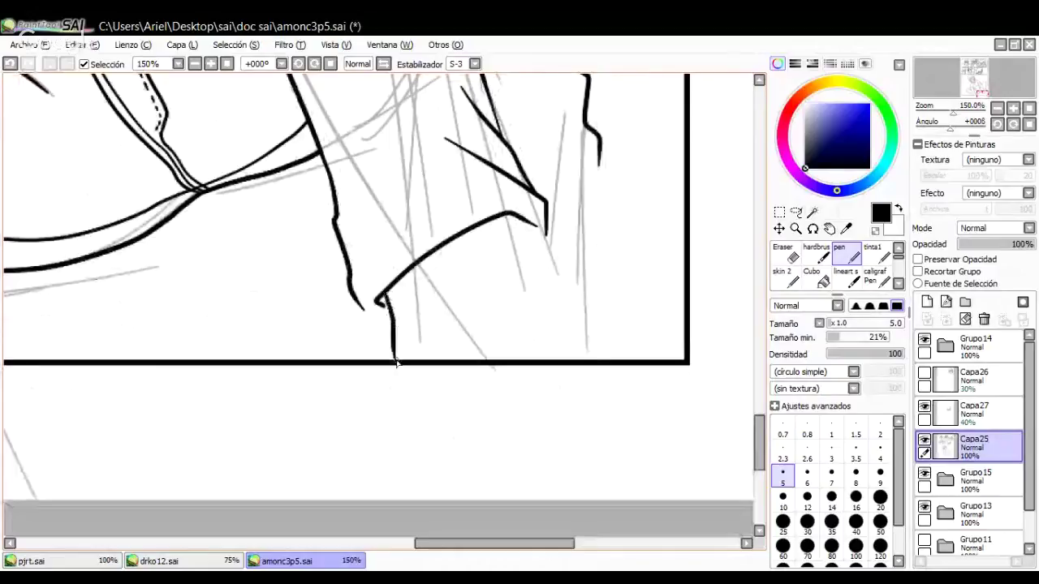
key("ctrl+z")
left_click_drag(383, 296, 389, 356)
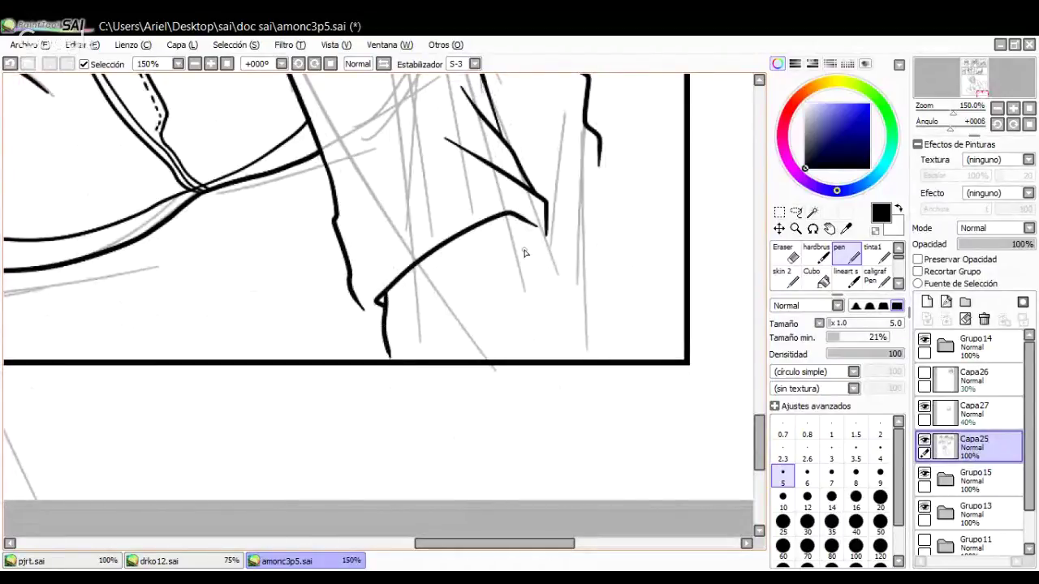
Step: Ink the forearm's outer edge from the right cuff to the panel border and close both corners of the cuff
left_click_drag(533, 224, 582, 363)
key("ctrl+z")
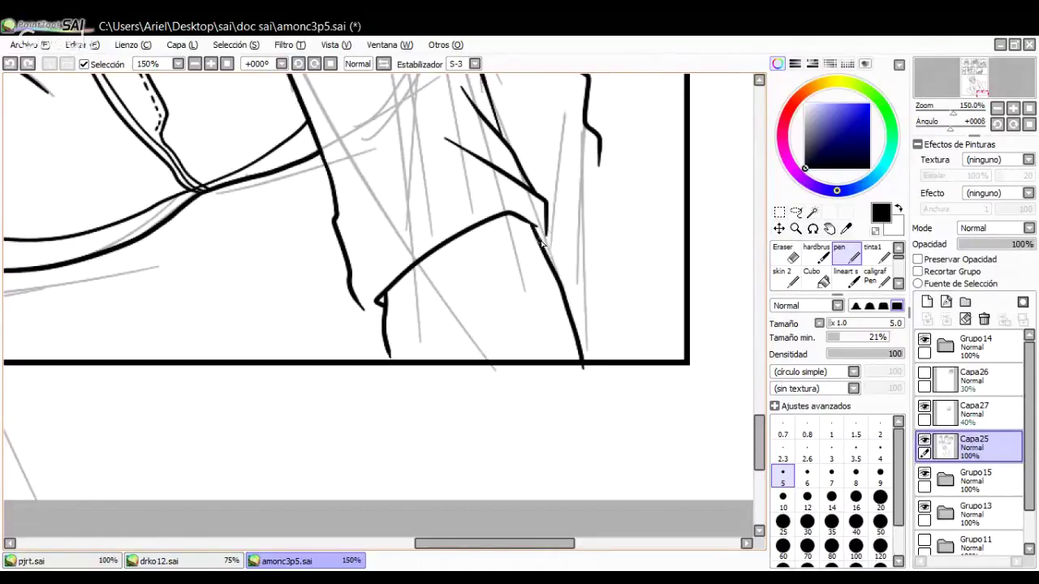
left_click_drag(535, 229, 545, 230)
left_click_drag(359, 305, 384, 317)
key("ctrl+z")
left_click_drag(390, 360, 442, 362)
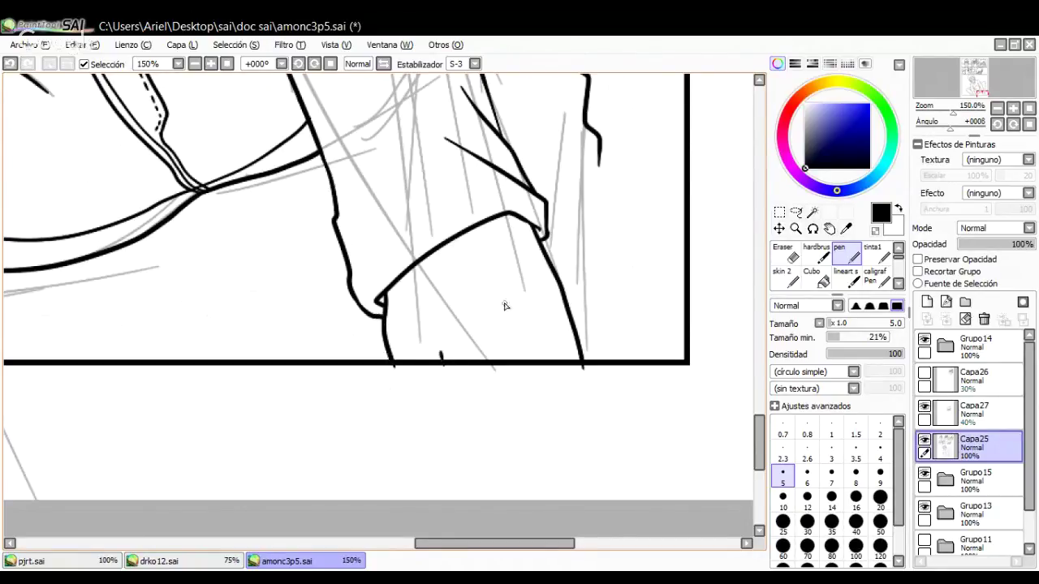
Step: Ink short slanted lines on the hand near the lower panel border and hatch a small shadow beneath the cuff's outer corner
left_click_drag(487, 307, 503, 366)
key("ctrl+z")
left_click_drag(482, 301, 504, 375)
mouse_move(534, 326)
left_mouse_down()
mouse_move(547, 376)
mouse_move(580, 370)
left_mouse_up()
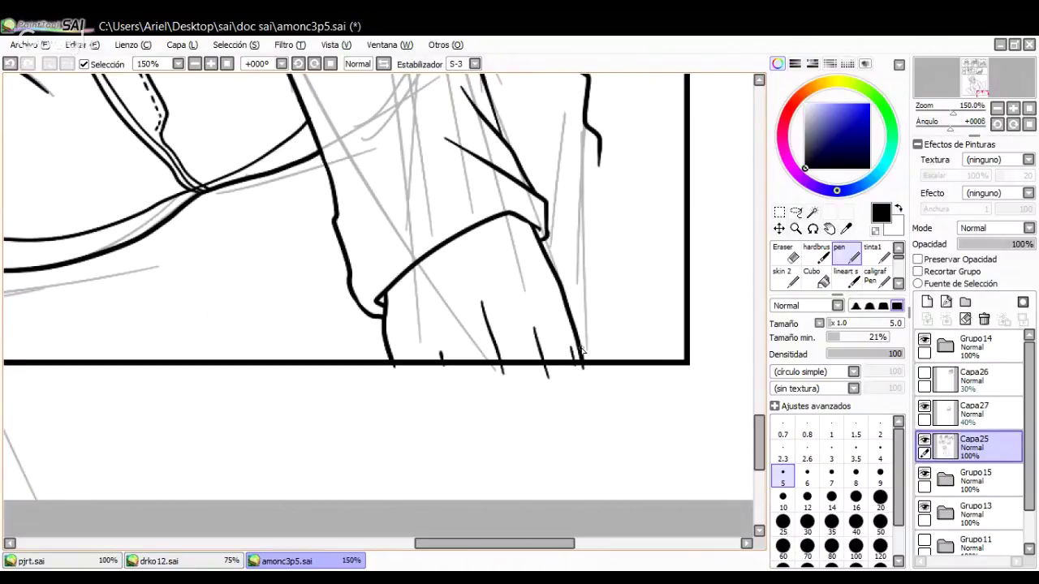
left_click_drag(518, 232, 526, 237)
mouse_move(515, 219)
left_mouse_down()
mouse_move(616, 317)
mouse_move(490, 472)
left_mouse_up()
key("ctrl+z")
key("ctrl+z")
Step: Ink the lowest fold of the right trouser leg and the shoe's curved upper edge running past the panel border
key("space")
left_click_drag(336, 300, 197, 184)
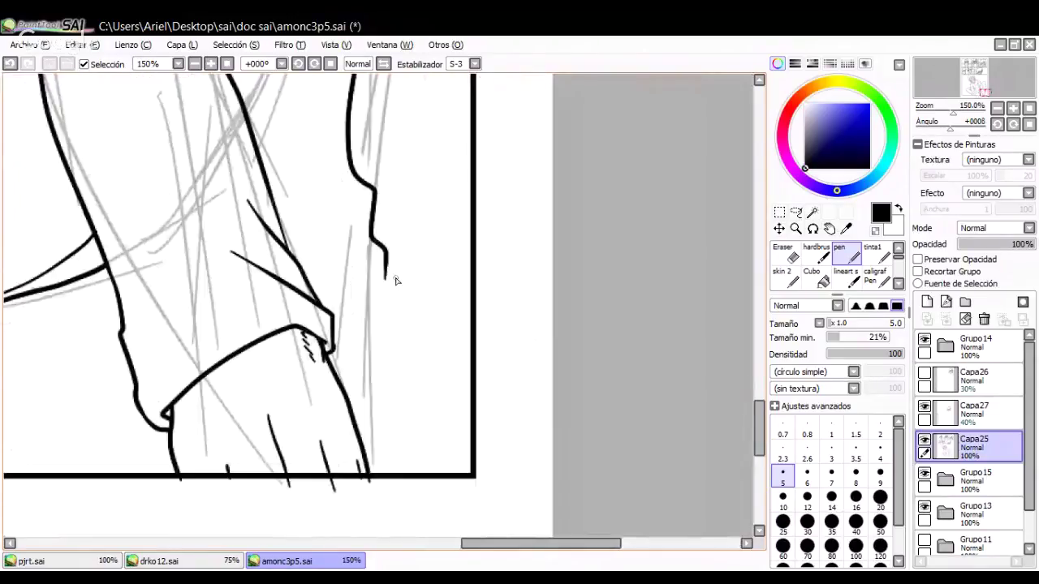
left_click_drag(386, 276, 410, 320)
mouse_move(331, 363)
left_mouse_down()
mouse_move(371, 330)
mouse_move(396, 330)
left_mouse_up()
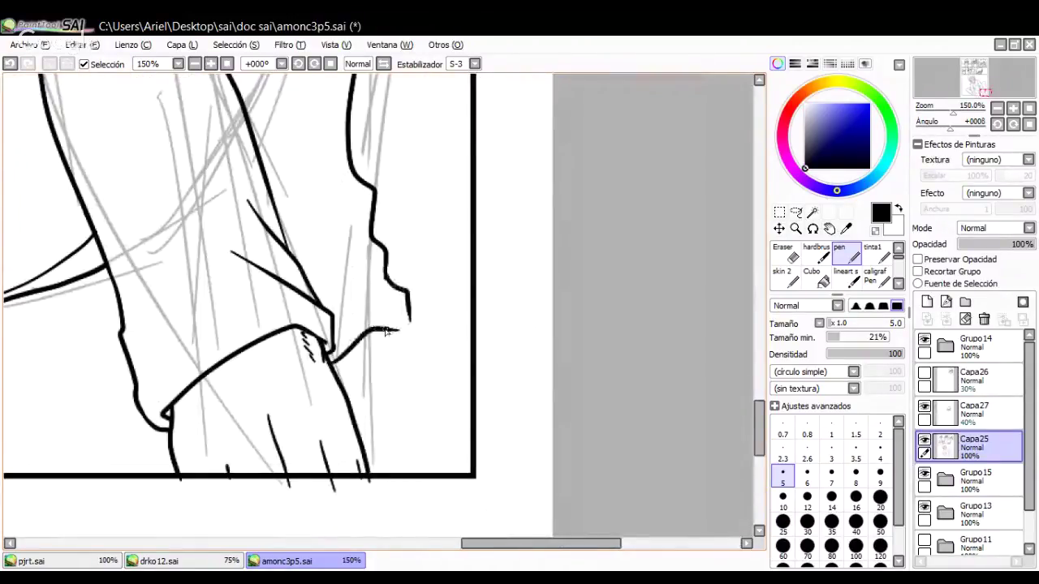
key("ctrl+z")
mouse_move(329, 361)
left_mouse_down()
mouse_move(399, 324)
mouse_move(484, 351)
left_mouse_up()
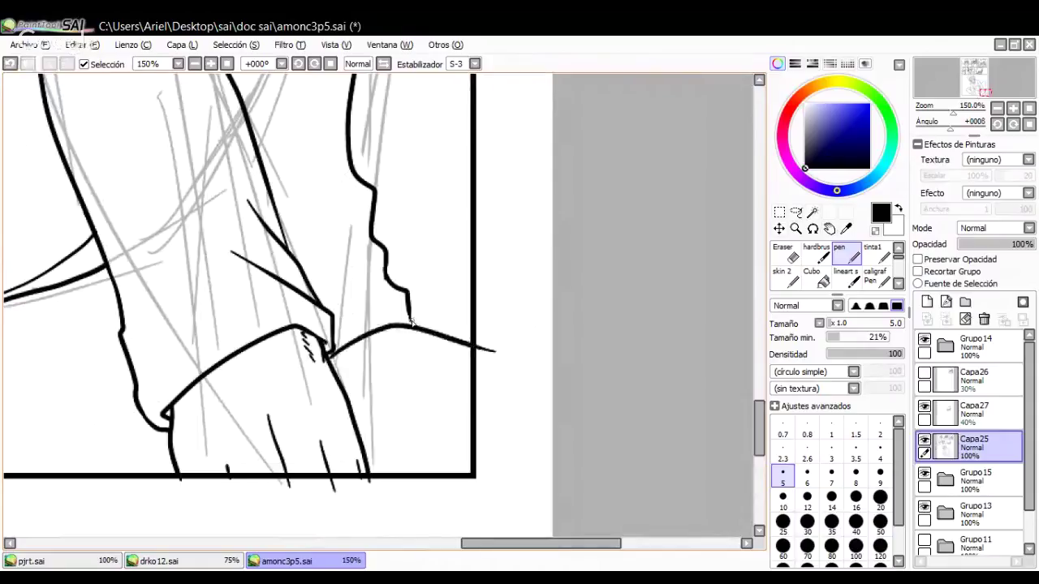
left_click_drag(408, 312, 410, 325)
Step: Ink paired parallel lines under the shoe's upper edge and along its lower edge, with two curved lines connecting them
left_click_drag(348, 359, 487, 391)
key("ctrl+z")
left_click_drag(356, 344, 519, 393)
left_click_drag(388, 474, 534, 434)
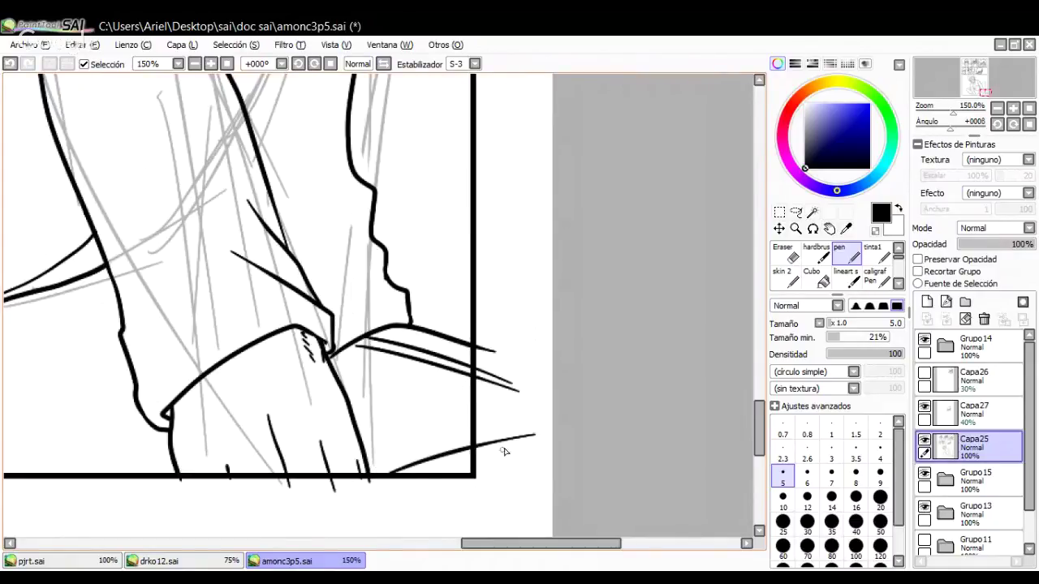
left_click_drag(369, 476, 512, 433)
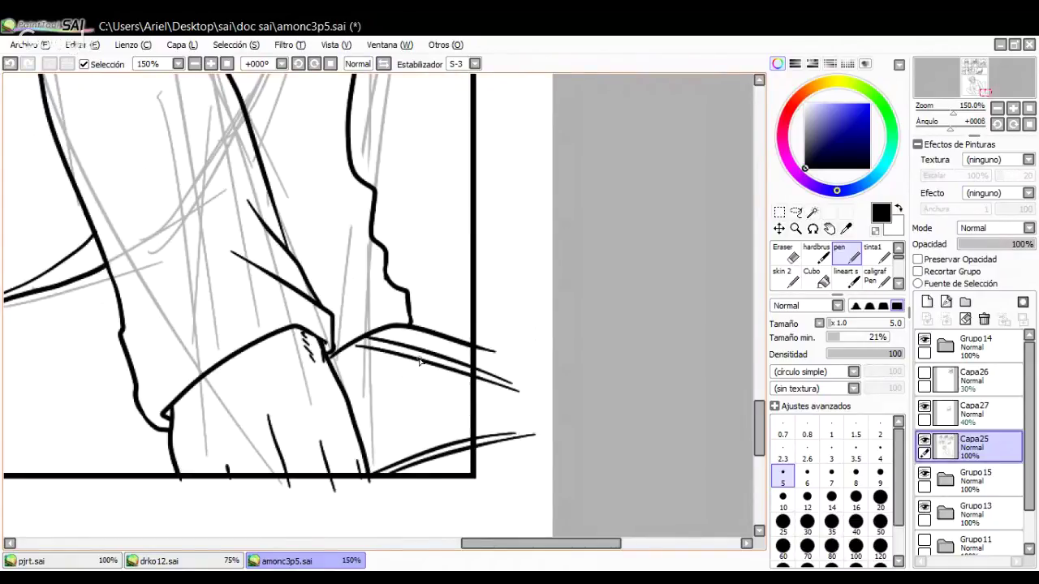
mouse_move(415, 361)
left_mouse_down()
mouse_move(403, 459)
mouse_move(455, 416)
mouse_move(460, 369)
left_mouse_up()
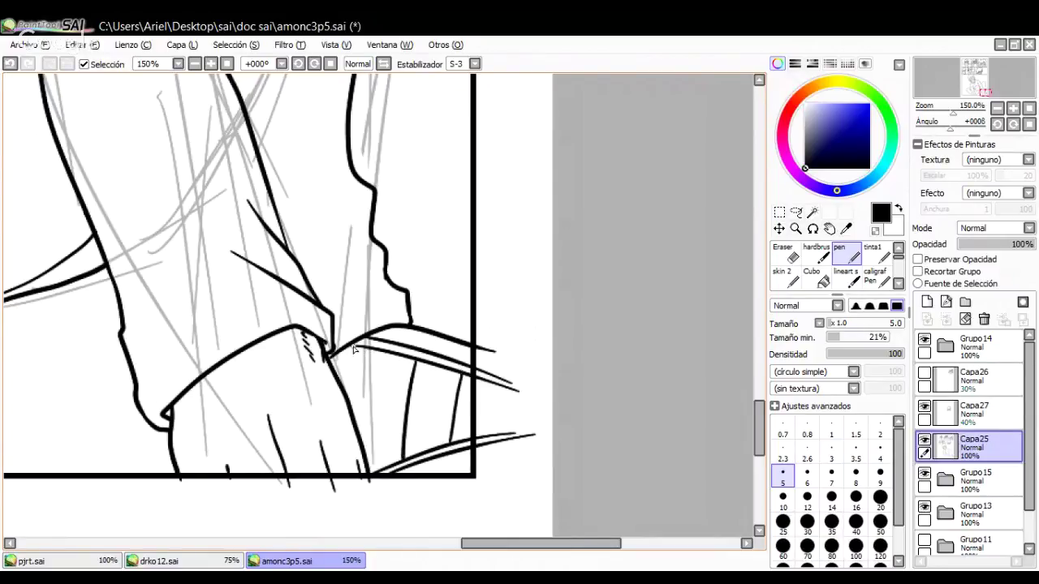
left_click_drag(352, 347, 370, 349)
key("ctrl+z")
Step: Fill the shoe's upper band with short, evenly spaced slanted stripes up to the panel border
left_click(210, 63)
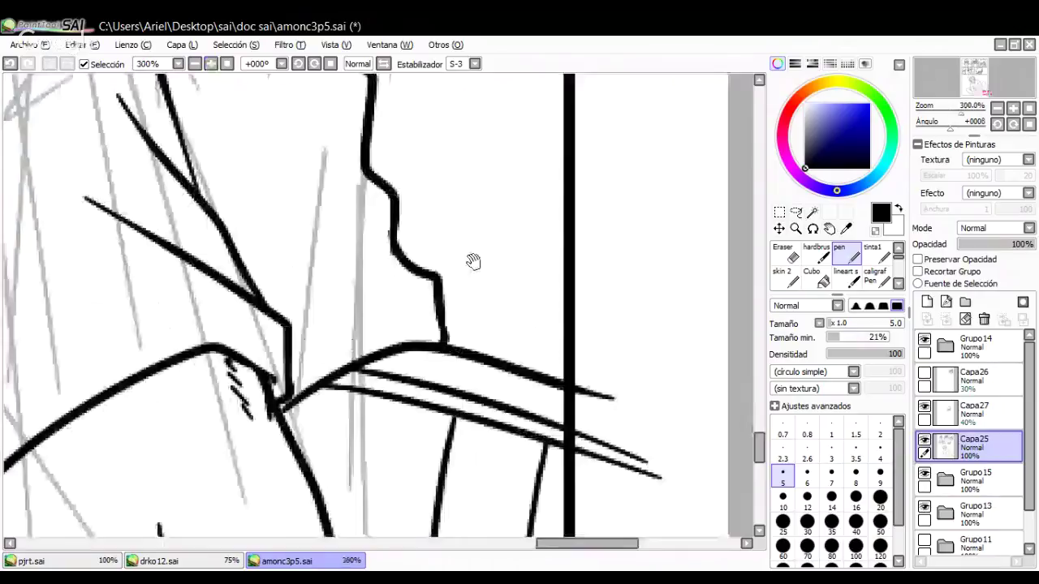
left_click_drag(473, 261, 417, 220)
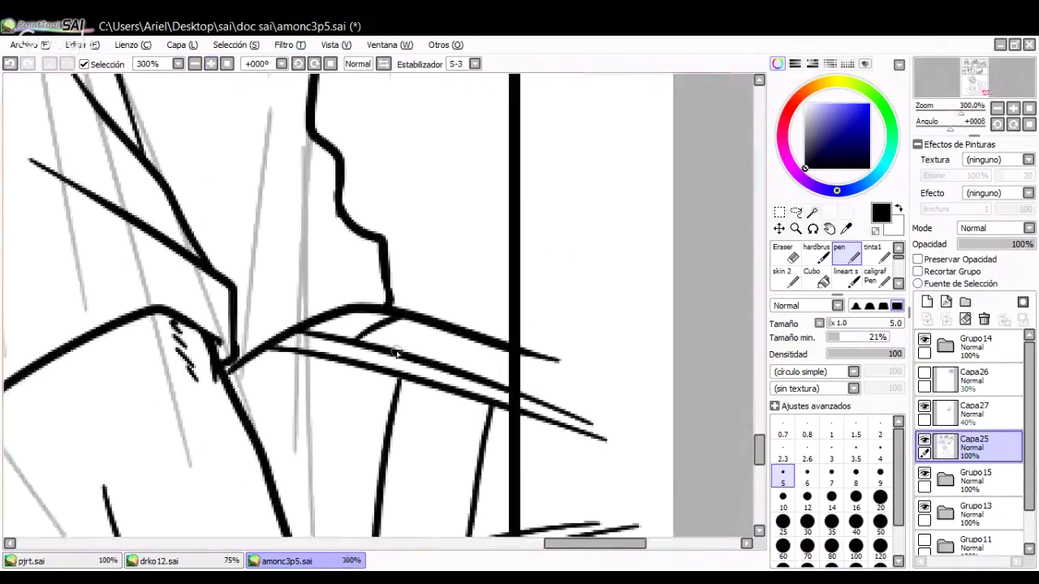
left_click_drag(396, 351, 435, 326)
left_click_drag(430, 360, 464, 337)
mouse_move(463, 367)
left_mouse_down()
mouse_move(490, 347)
mouse_move(513, 354)
left_mouse_up()
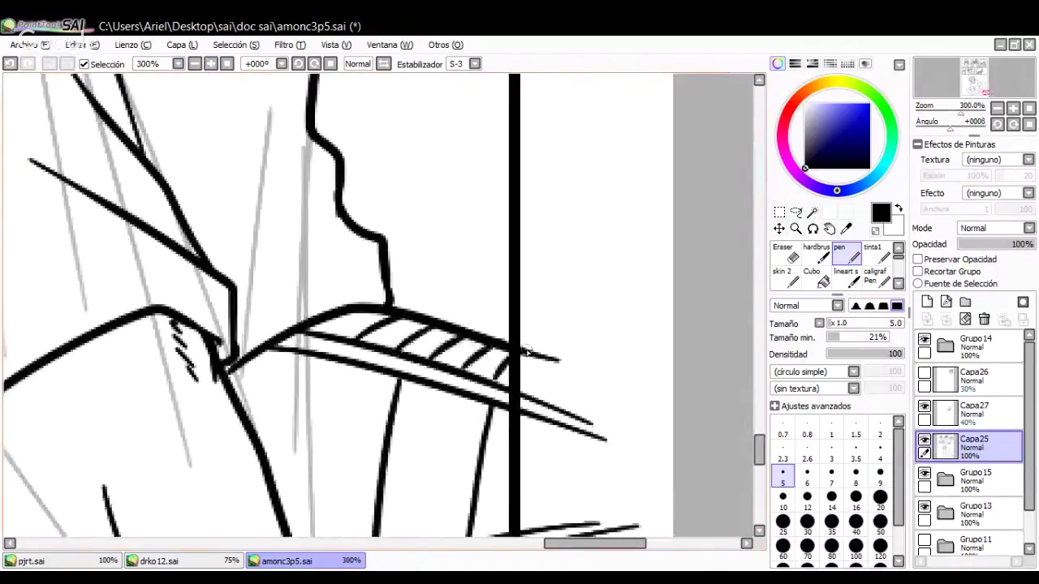
Step: Ink three curved fold lines on the bent right leg, rising from the edge of the right arm
left_click(194, 64)
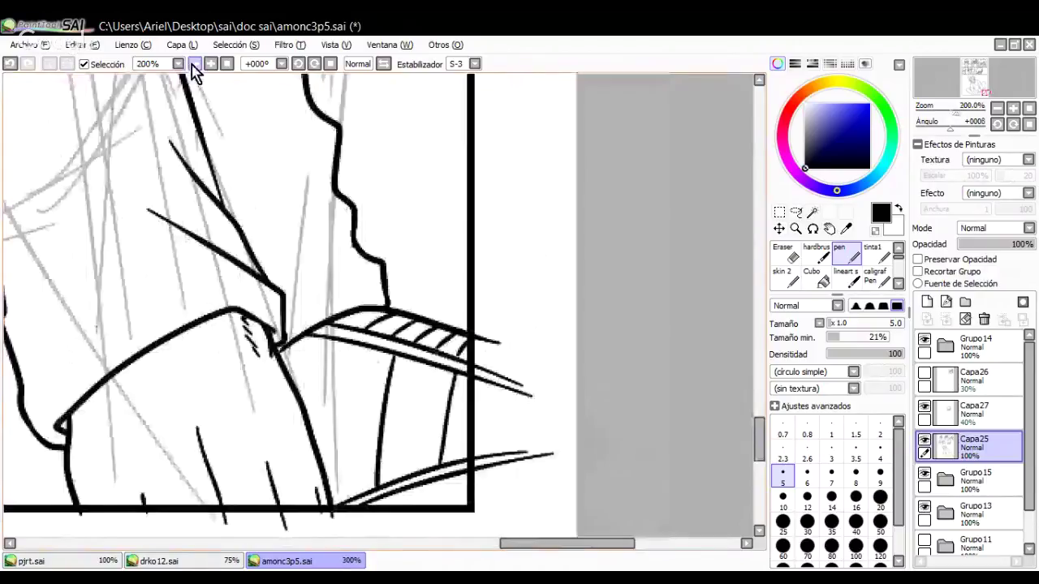
left_click(194, 64)
left_click(194, 64)
left_click(193, 64)
mouse_move(290, 492)
left_mouse_down()
mouse_move(474, 254)
mouse_move(310, 370)
mouse_move(357, 235)
left_mouse_up()
key("Page_Up")
key("Page_Up")
key("ctrl+z")
left_click_drag(290, 385, 321, 279)
left_click_drag(292, 355, 337, 250)
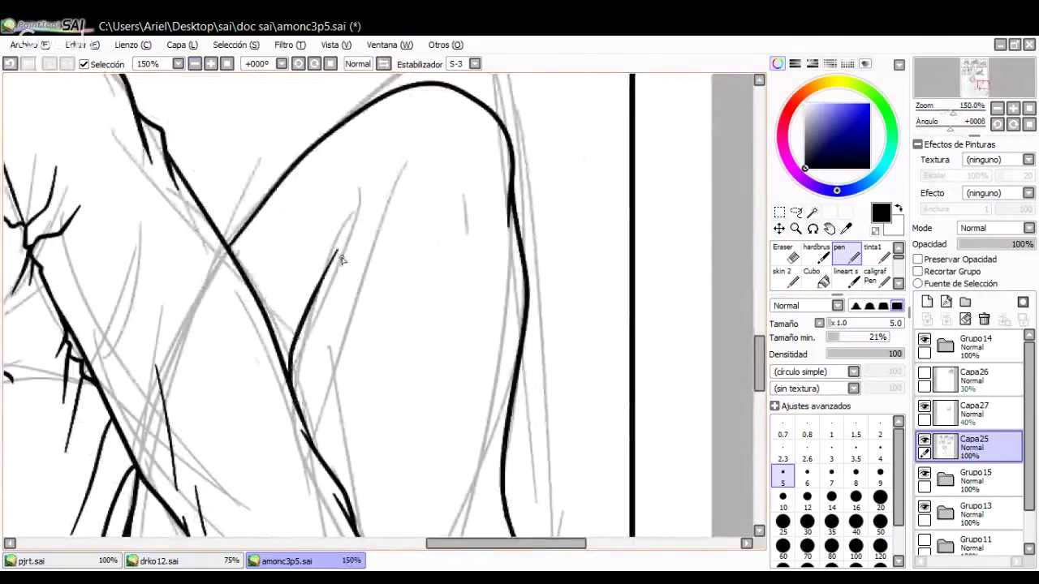
mouse_move(284, 367)
left_mouse_down()
mouse_move(283, 313)
mouse_move(318, 228)
left_mouse_up()
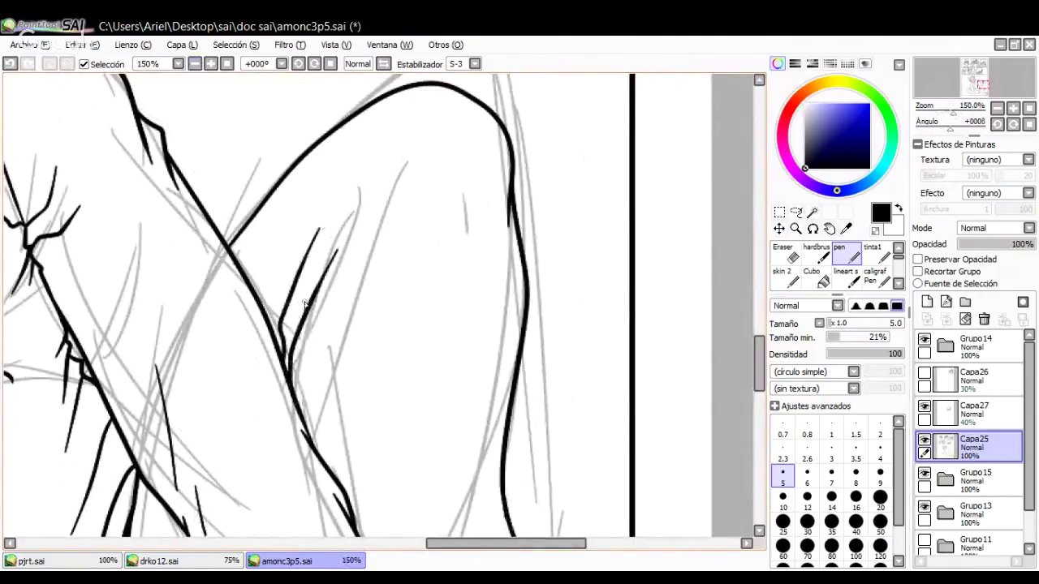
mouse_move(360, 348)
left_mouse_down()
mouse_move(349, 246)
mouse_move(357, 193)
left_mouse_up()
Step: Ink fabric folds on the lower right leg, running inward from its outer outline at several heights
mouse_move(317, 315)
left_mouse_down()
mouse_move(505, 238)
mouse_move(347, 386)
mouse_move(408, 325)
mouse_move(426, 479)
left_mouse_up()
left_click_drag(437, 327, 504, 420)
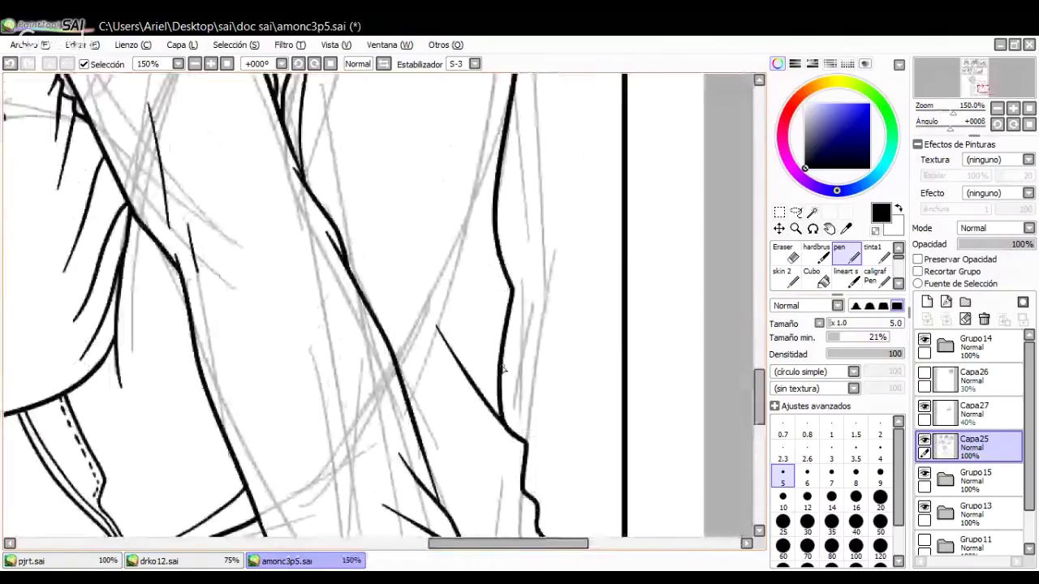
key("ctrl+z")
left_click_drag(389, 321, 503, 422)
left_click_drag(496, 239, 449, 156)
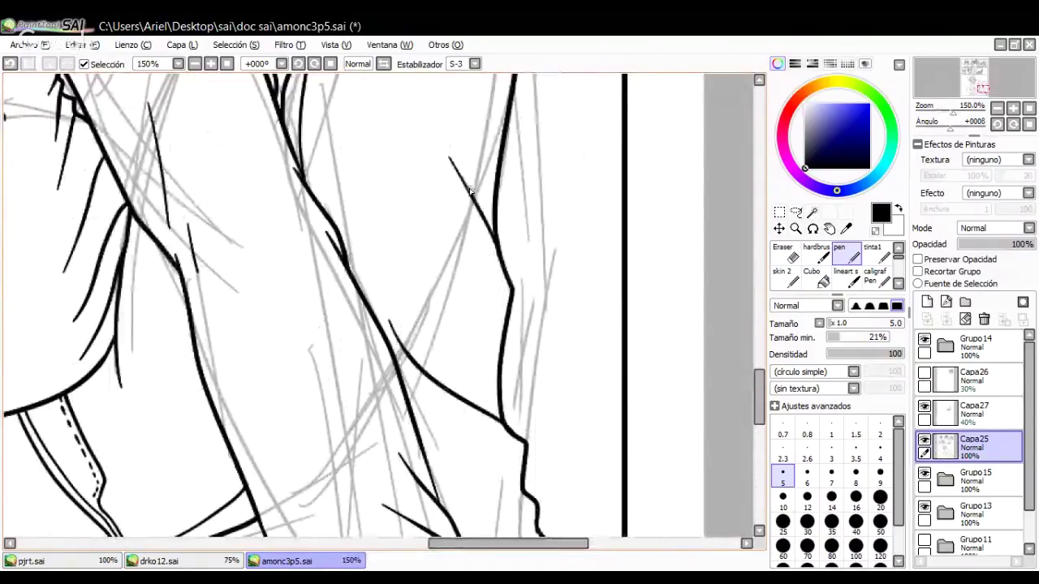
mouse_move(490, 384)
left_mouse_down()
mouse_move(420, 241)
mouse_move(396, 139)
left_mouse_up()
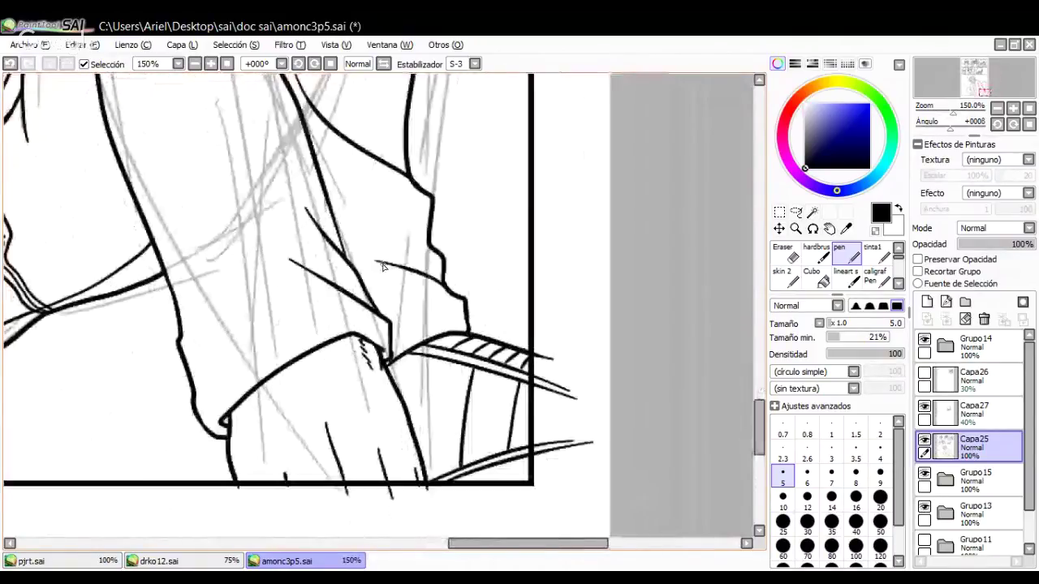
left_click_drag(376, 261, 443, 282)
left_click_drag(383, 211, 428, 244)
left_click_drag(347, 272, 472, 265)
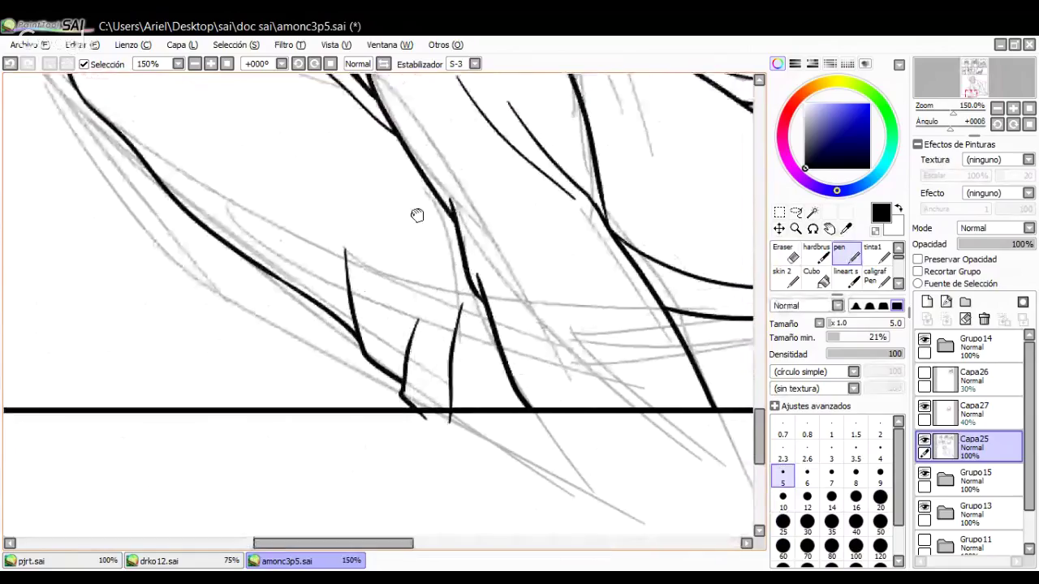
Step: Undo the latest strokes and ink a short curved line joining the fold lines beside the right arm
mouse_move(418, 215)
left_mouse_down()
mouse_move(409, 266)
mouse_move(517, 179)
left_mouse_up()
mouse_move(330, 399)
left_mouse_down()
mouse_move(346, 328)
mouse_move(533, 162)
mouse_move(505, 174)
mouse_move(526, 167)
mouse_move(492, 214)
left_mouse_up()
key("ctrl+z")
key("ctrl+z")
key("ctrl+z")
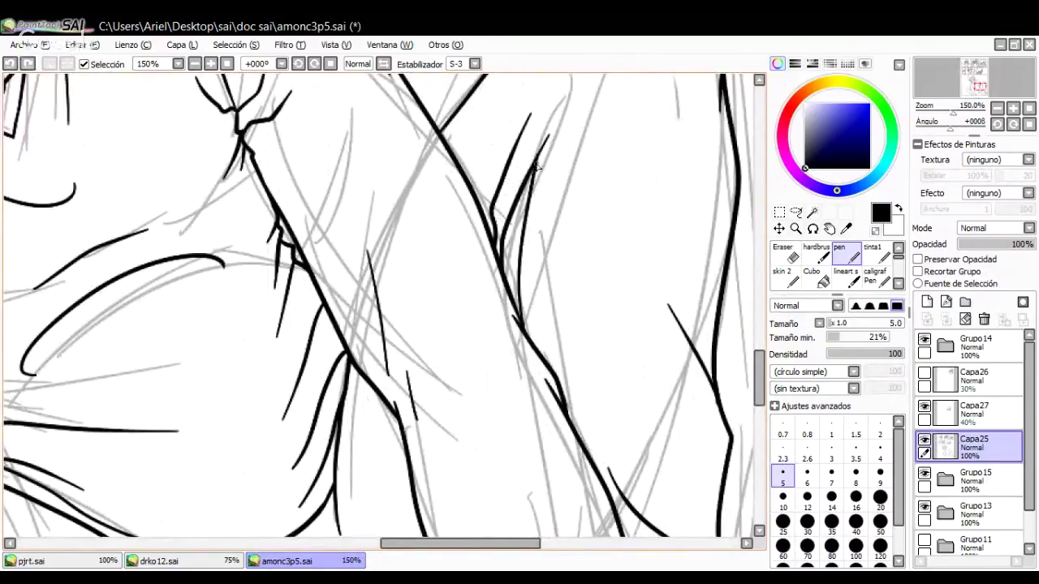
left_click_drag(535, 162, 492, 210)
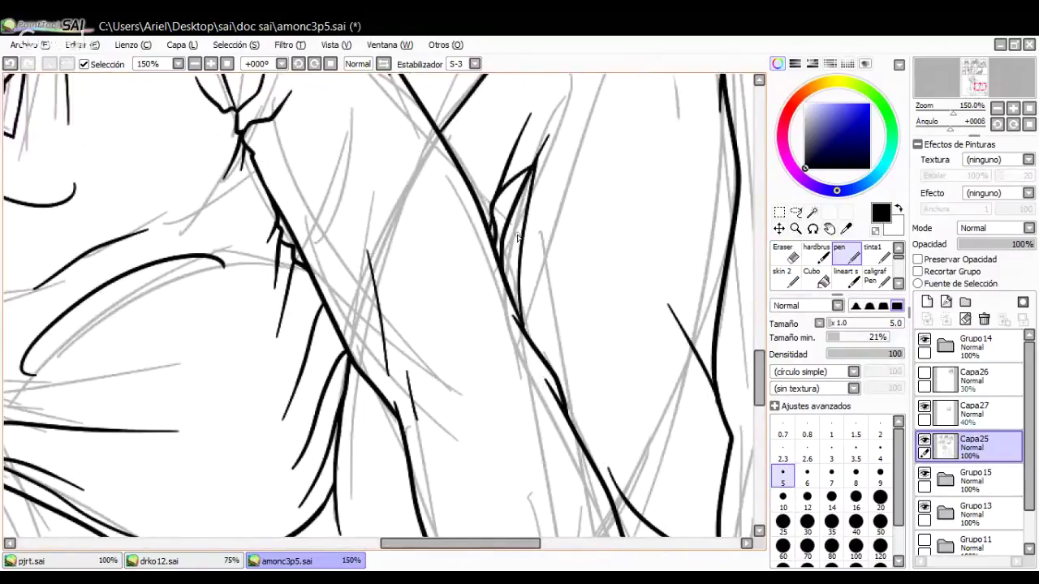
Step: Ink a curved collar edge across the neck below the skull mask, plus a short slanted line toward the hood's edge
left_click_drag(510, 398, 506, 309)
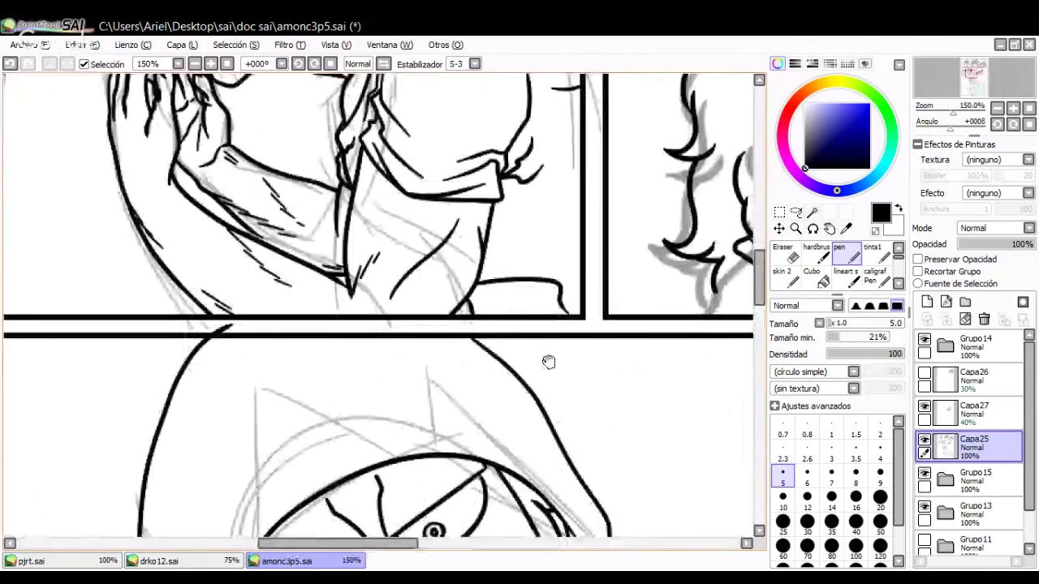
left_click_drag(549, 362, 568, 162)
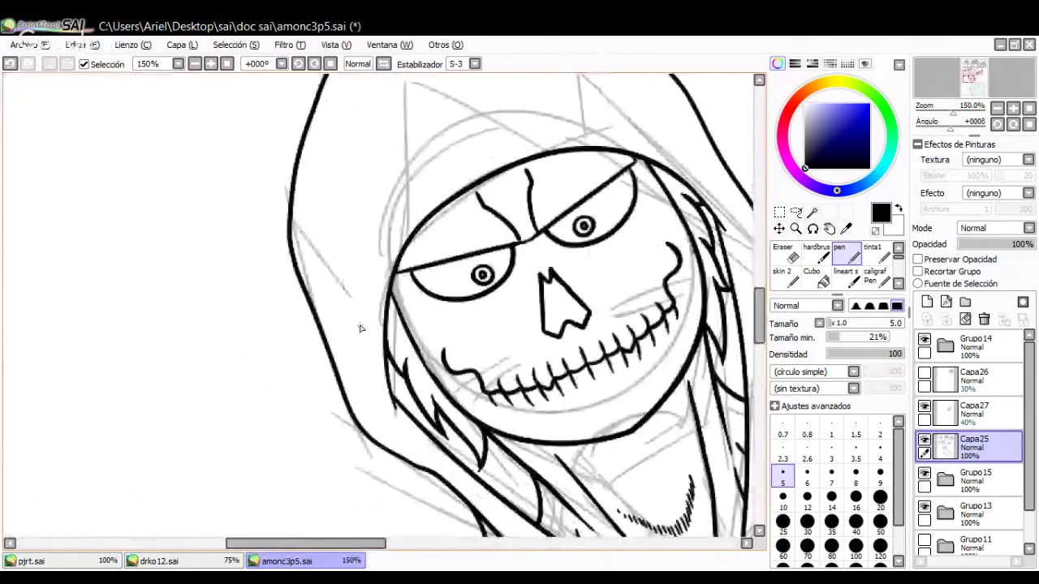
left_click_drag(480, 136, 433, 201)
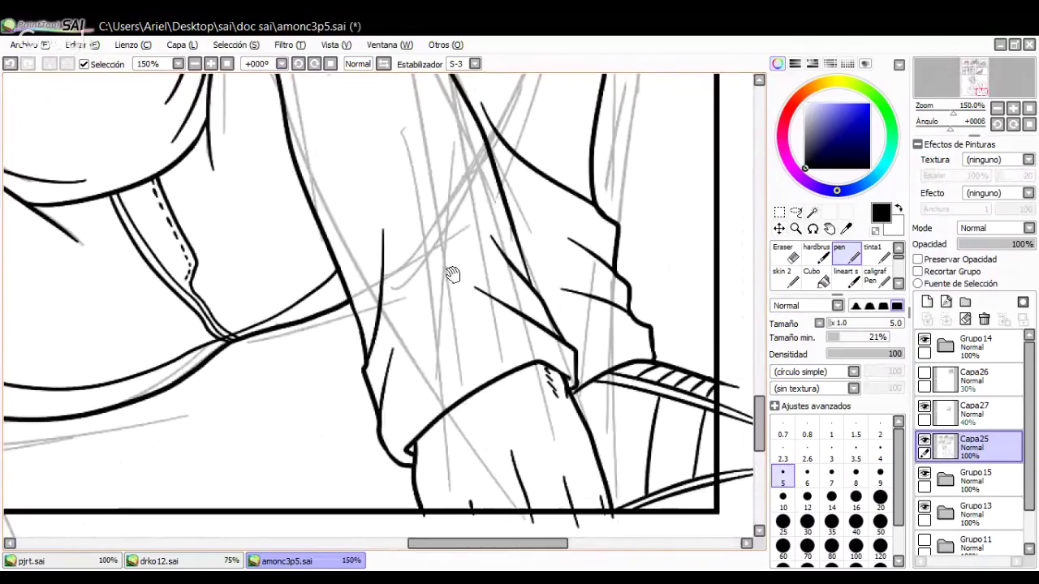
left_click_drag(448, 274, 448, 320)
scroll(528, 315, "up", 2)
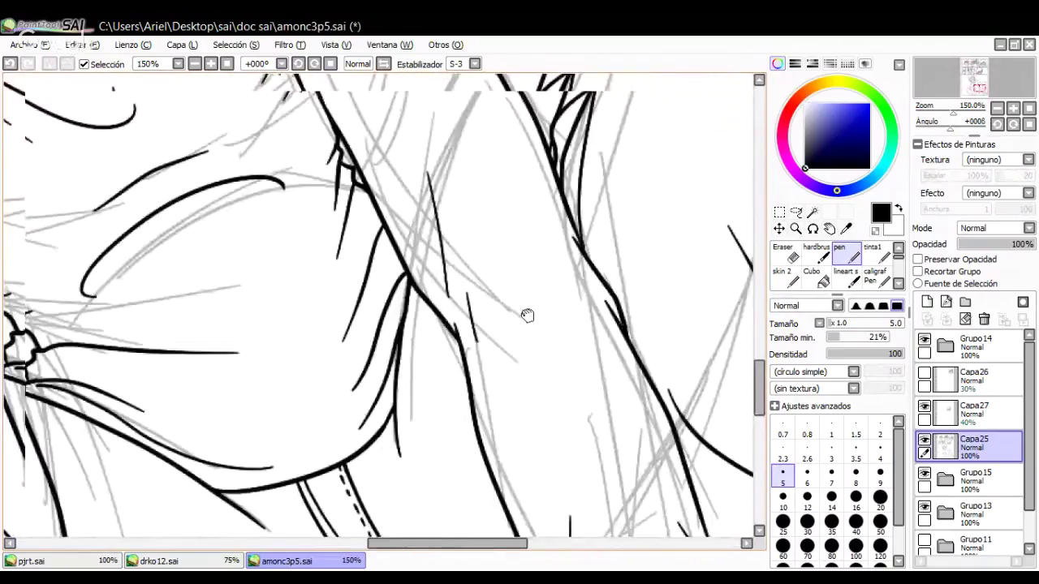
left_click_drag(526, 316, 752, 536)
left_click(210, 64)
left_click(211, 64)
left_click(210, 63)
left_click(316, 64)
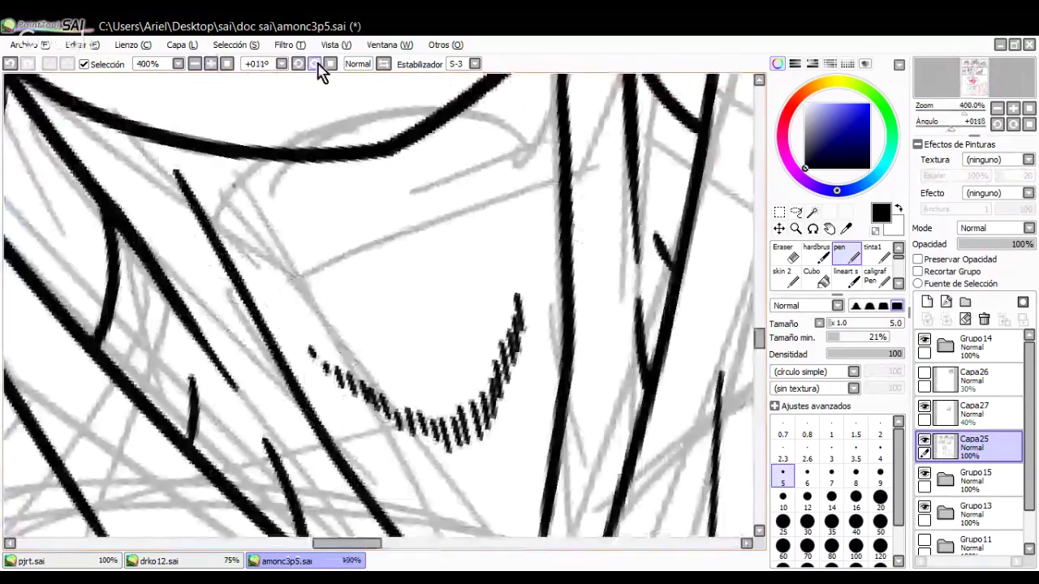
left_click(316, 64)
left_click(315, 64)
left_click_drag(380, 172, 309, 257)
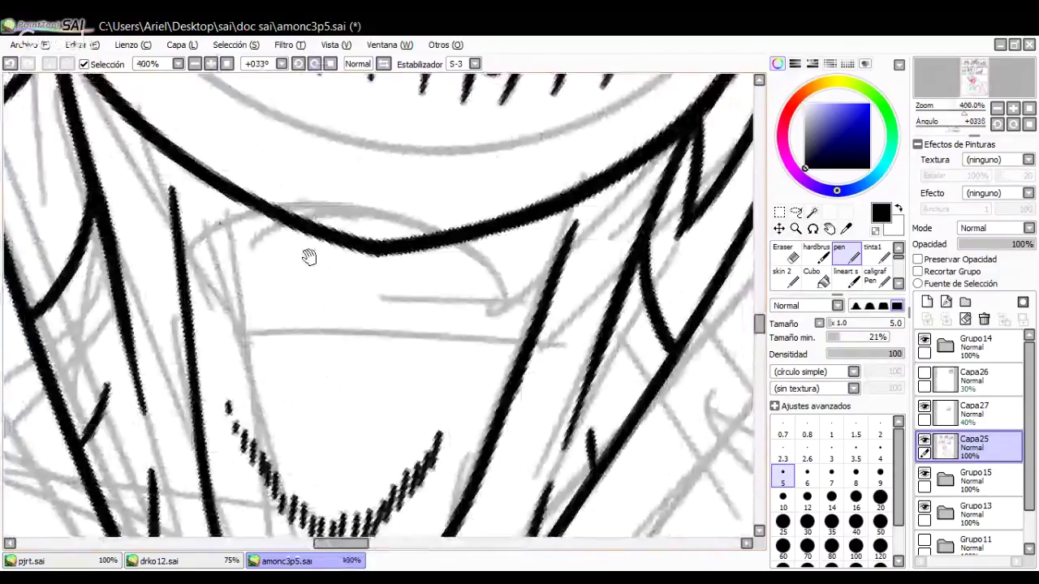
key("Delete")
mouse_move(185, 369)
left_mouse_down()
mouse_move(193, 268)
mouse_move(370, 359)
mouse_move(444, 327)
mouse_move(523, 251)
mouse_move(532, 329)
left_mouse_up()
left_click_drag(158, 245, 76, 216)
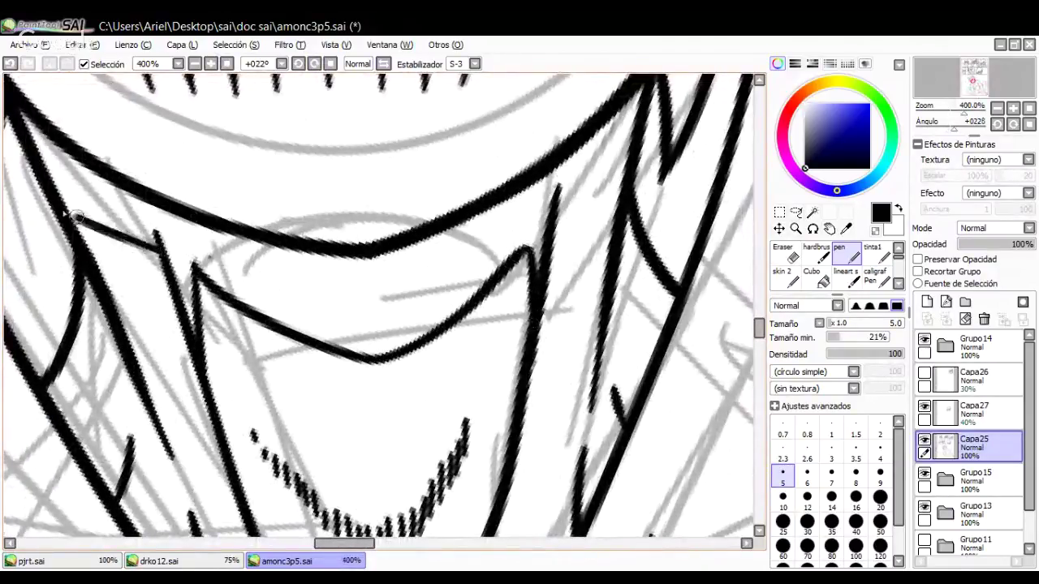
Step: Hatch the gap between the mask's lower edge and the short slanted collar line with short strokes
left_click_drag(411, 179, 565, 213)
mouse_move(219, 195)
left_mouse_down()
mouse_move(232, 254)
mouse_move(252, 264)
left_mouse_up()
left_click_drag(257, 202, 272, 270)
left_click_drag(273, 230, 293, 281)
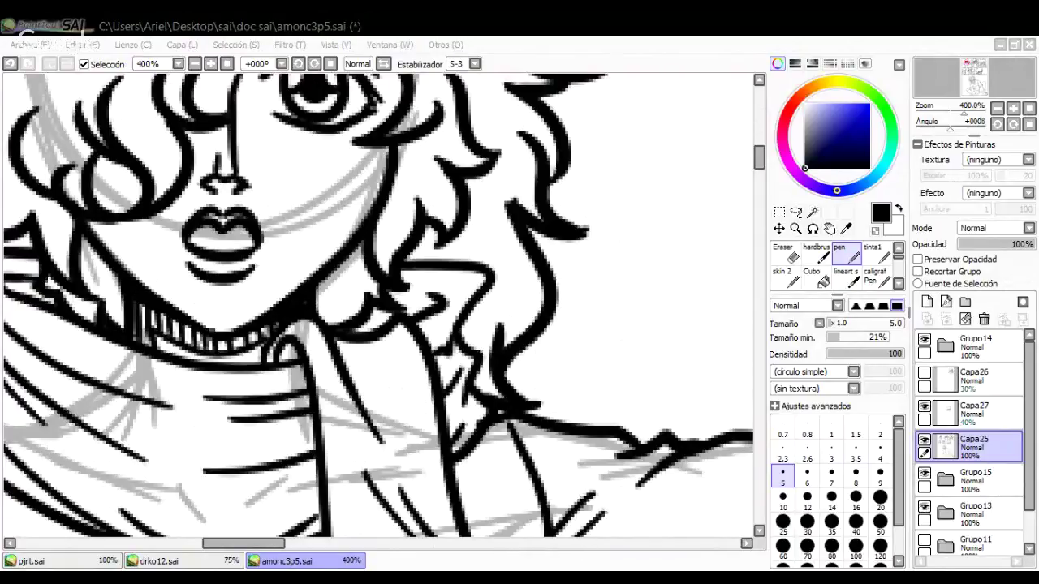
Step: Hatch the neck shadow between the left side of the jaw and the collar on the spiky-haired character with bared teeth
left_click_drag(370, 155, 447, 316)
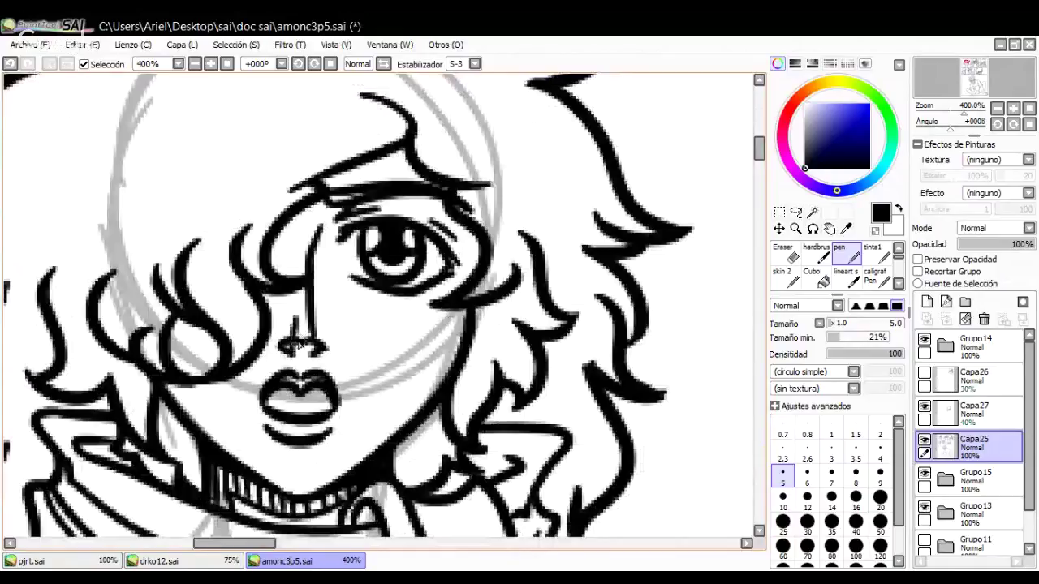
left_click_drag(574, 259, 105, 366)
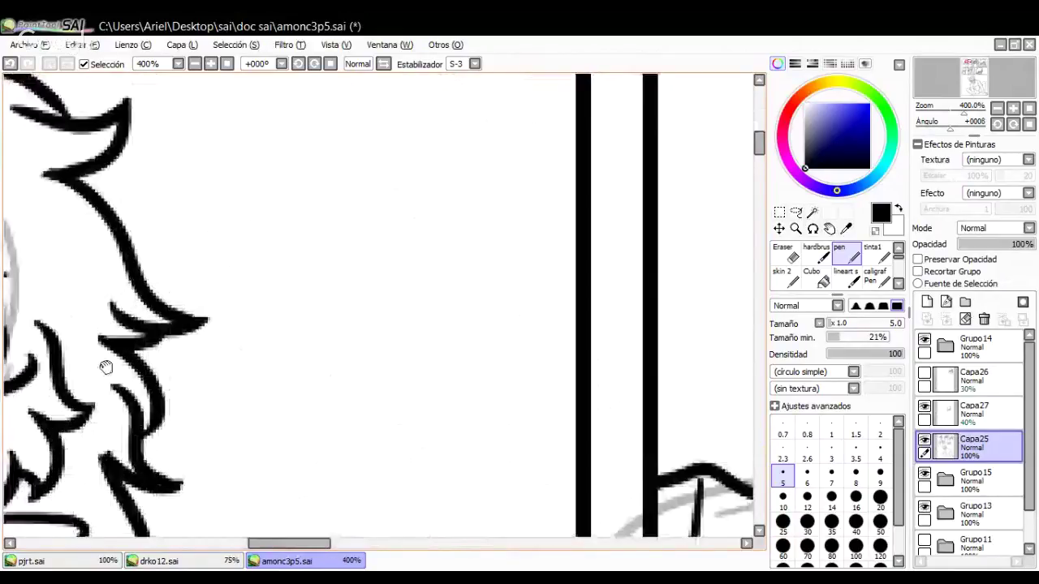
left_click_drag(599, 373, 106, 304)
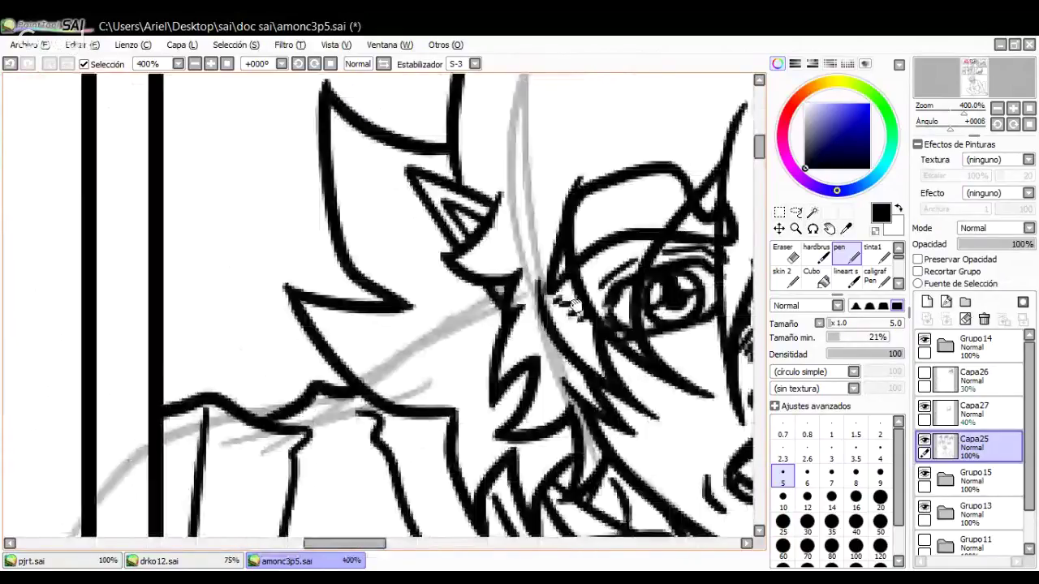
left_click_drag(575, 306, 279, 120)
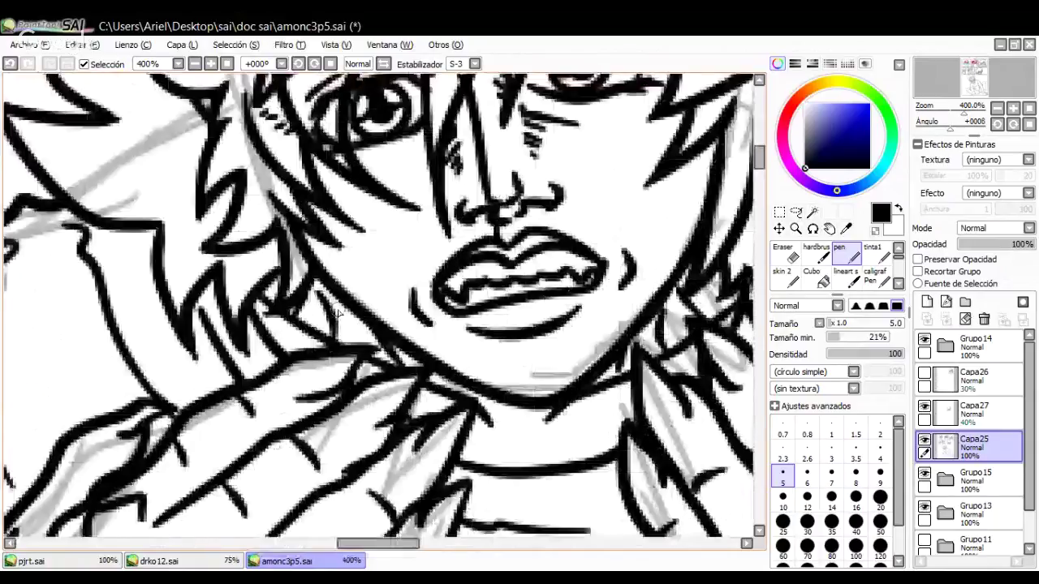
left_click_drag(321, 290, 331, 338)
mouse_move(335, 299)
left_mouse_down()
mouse_move(345, 341)
mouse_move(365, 344)
left_mouse_up()
left_click_drag(378, 346, 389, 365)
left_click_drag(399, 354, 409, 370)
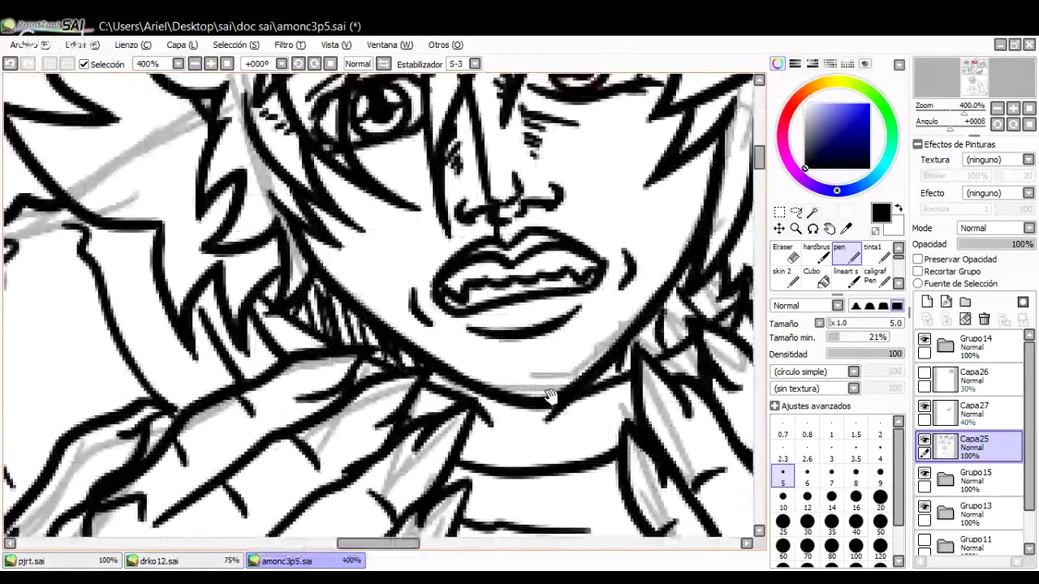
left_click_drag(550, 396, 493, 332)
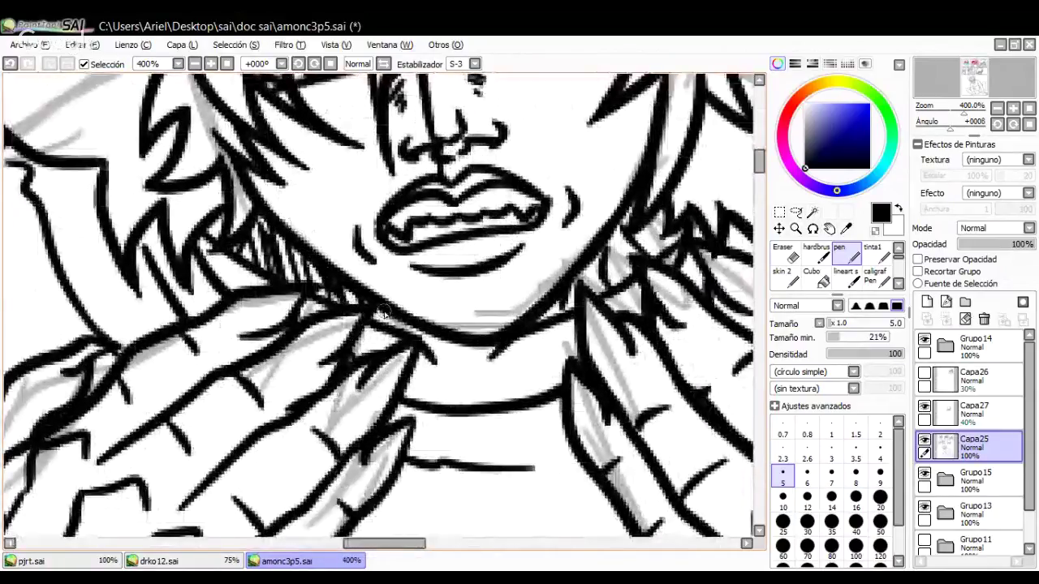
Step: Hatch the neck shadow beneath the chin of the spiky-haired character with bared teeth, using short vertical strokes
left_click_drag(387, 315, 391, 331)
left_click_drag(406, 330, 412, 345)
left_click_drag(433, 341, 439, 362)
left_click_drag(445, 344, 450, 365)
mouse_move(456, 346)
left_mouse_down()
mouse_move(461, 369)
mouse_move(472, 370)
left_mouse_up()
left_click_drag(479, 347, 482, 368)
Step: Hatch the neck shadow between the jaw and collar line of the front-facing curly-haired character with the scarf, from one side to the other
mouse_move(581, 302)
left_mouse_down()
mouse_move(531, 314)
mouse_move(604, 233)
mouse_move(617, 388)
mouse_move(426, 281)
mouse_move(407, 126)
left_mouse_up()
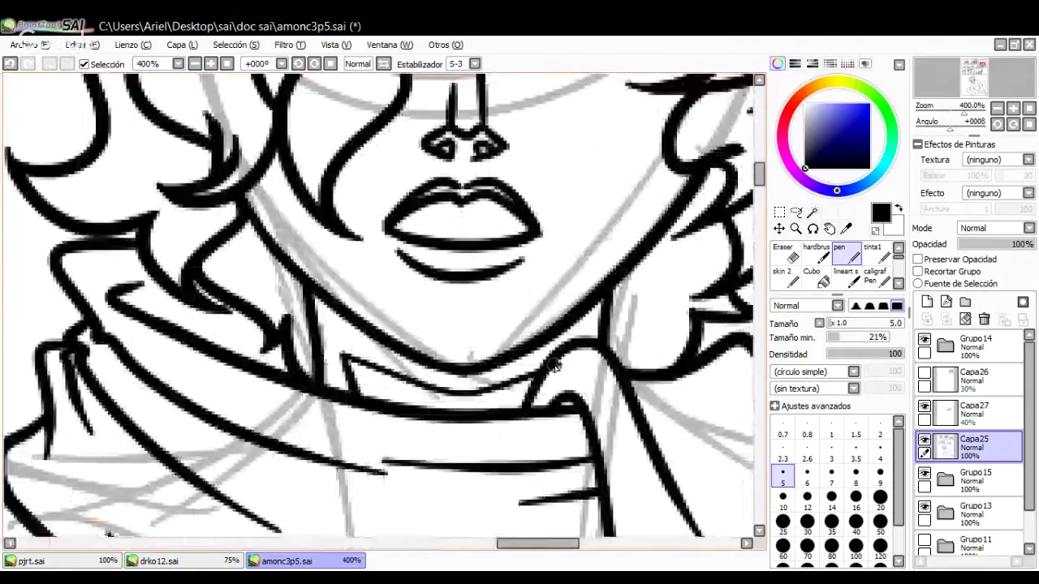
left_click_drag(325, 308, 328, 389)
left_click_drag(331, 311, 335, 389)
key("ctrl+z")
mouse_move(339, 315)
left_mouse_down()
mouse_move(342, 388)
mouse_move(351, 357)
left_mouse_up()
mouse_move(363, 331)
left_mouse_down()
mouse_move(362, 363)
mouse_move(379, 369)
left_mouse_up()
mouse_move(397, 352)
left_mouse_down()
mouse_move(397, 377)
mouse_move(411, 381)
left_mouse_up()
mouse_move(430, 365)
left_mouse_down()
mouse_move(430, 387)
mouse_move(450, 390)
left_mouse_up()
mouse_move(466, 372)
left_mouse_down()
mouse_move(466, 391)
mouse_move(489, 374)
left_mouse_up()
mouse_move(502, 354)
left_mouse_down()
mouse_move(503, 370)
mouse_move(520, 366)
left_mouse_up()
mouse_move(539, 345)
left_mouse_down()
mouse_move(541, 360)
mouse_move(553, 354)
left_mouse_up()
mouse_move(568, 332)
left_mouse_down()
mouse_move(569, 347)
mouse_move(582, 337)
left_mouse_up()
left_click_drag(598, 307, 602, 322)
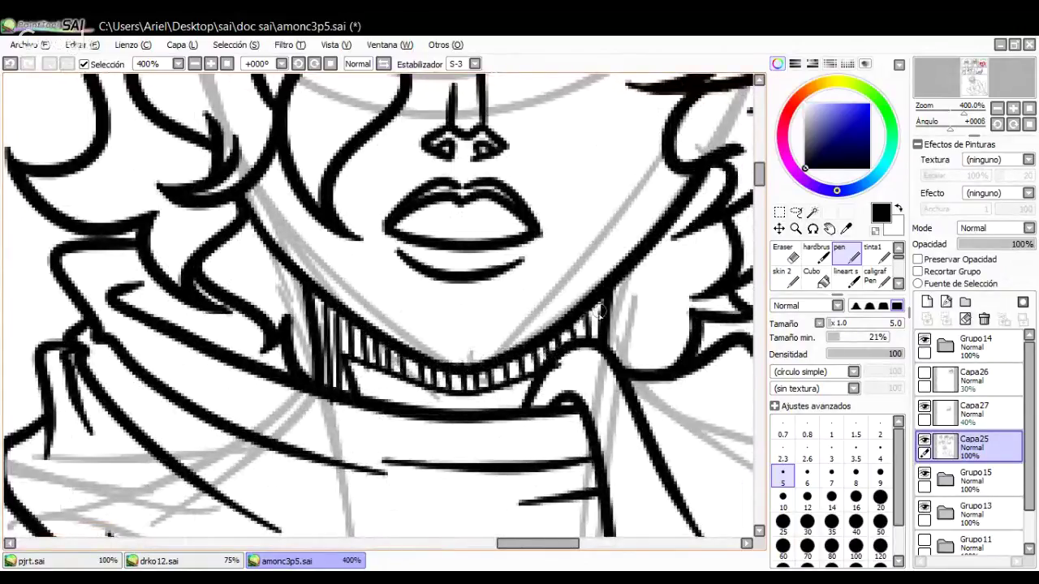
Step: Hatch the underside of the same curly-haired character's nose with short vertical strokes across the nostrils
left_click_drag(598, 143, 513, 326)
left_click_drag(365, 309, 365, 330)
left_click_drag(380, 308, 379, 331)
mouse_move(394, 308)
left_mouse_down()
mouse_move(394, 331)
mouse_move(406, 329)
left_mouse_up()
left_click_drag(417, 309, 417, 325)
left_click_drag(481, 229, 482, 310)
Step: Hatch the neck between the jaw and scarf of the curly-haired character in profile facing the hands
left_click(193, 64)
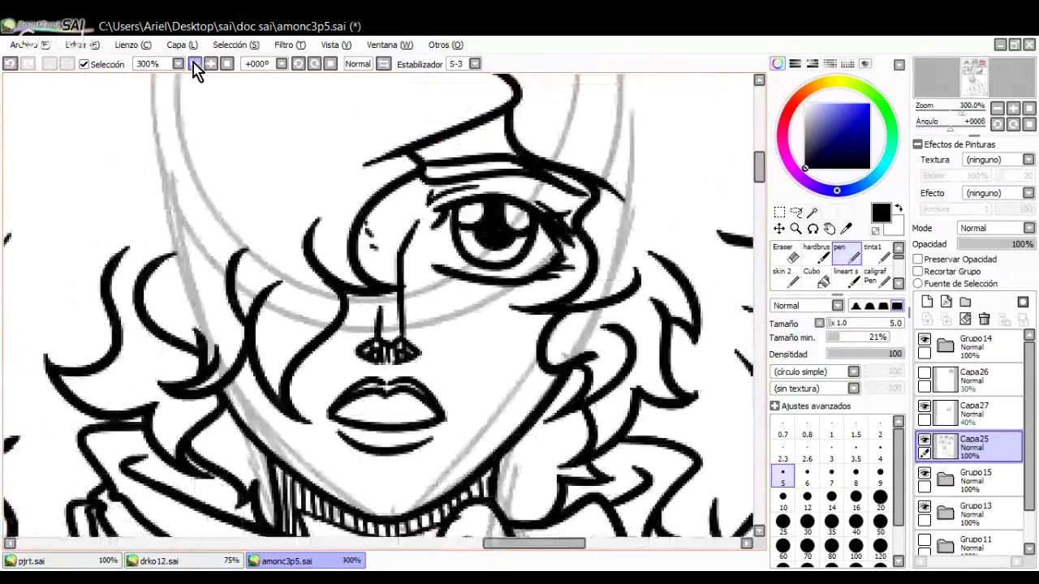
left_click(195, 65)
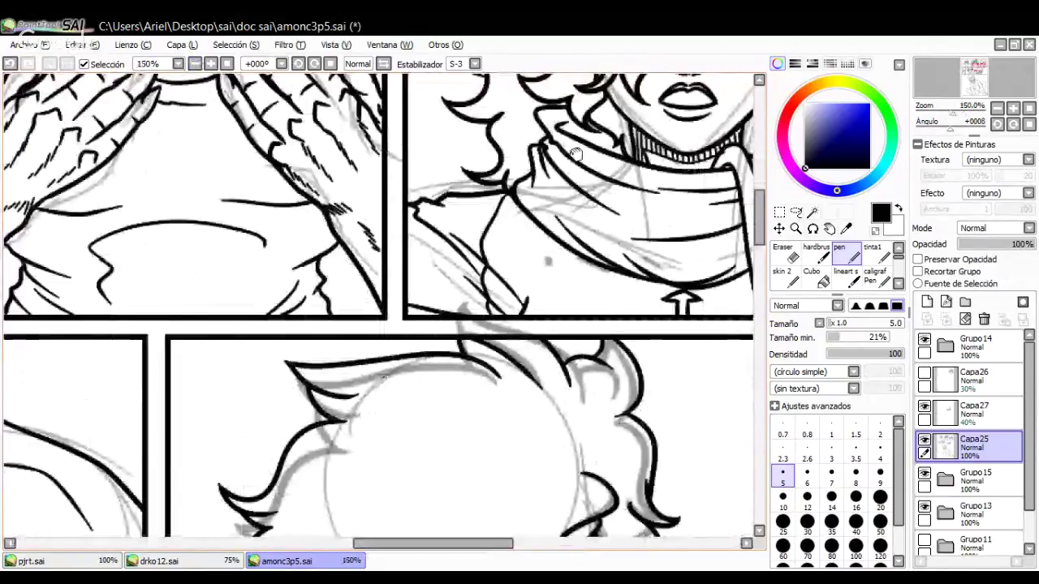
left_click_drag(574, 154, 656, 436)
left_click(210, 63)
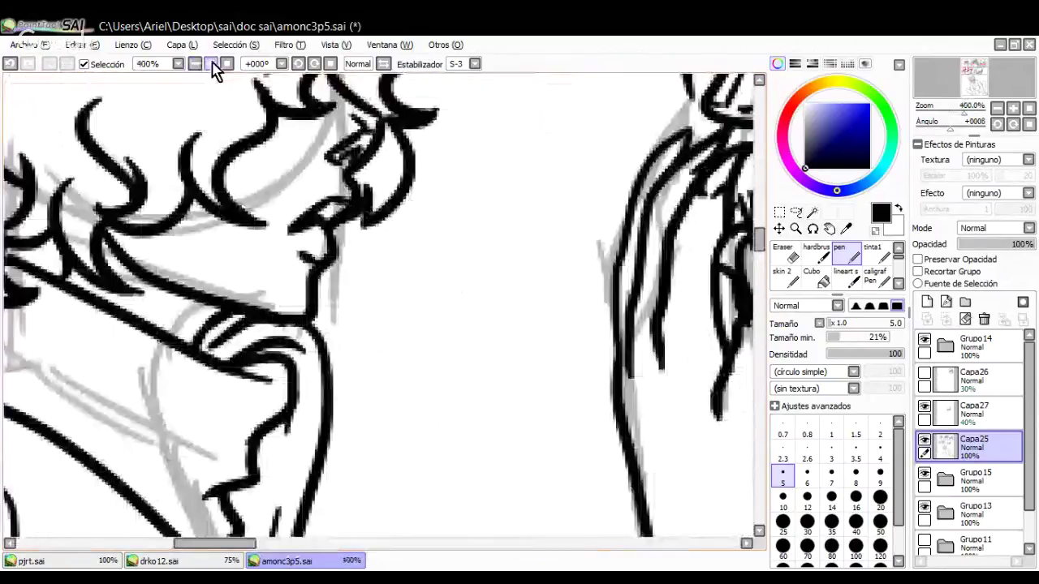
left_click(211, 63)
mouse_move(478, 380)
left_mouse_down()
mouse_move(378, 307)
mouse_move(381, 321)
left_mouse_up()
mouse_move(397, 315)
left_mouse_down()
mouse_move(395, 340)
mouse_move(408, 347)
left_mouse_up()
mouse_move(422, 331)
left_mouse_down()
mouse_move(421, 357)
mouse_move(433, 364)
left_mouse_up()
left_click_drag(447, 341, 456, 376)
left_click_drag(469, 350, 469, 381)
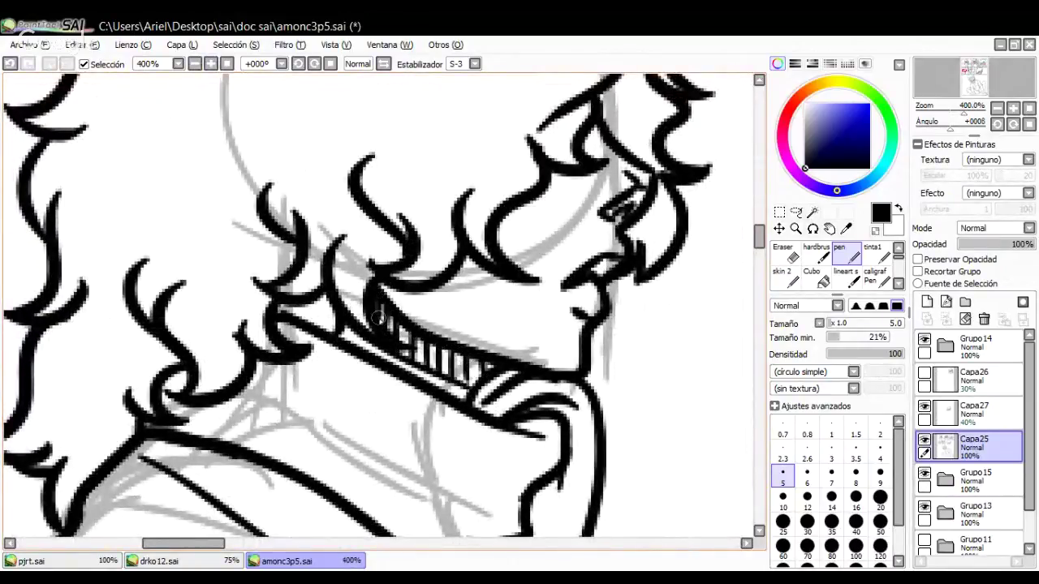
Step: Ink a vertical neck line behind the jaw of the spiky-haired profile and hatch the neck area between it and the jaw
left_click_drag(726, 311, 336, 334)
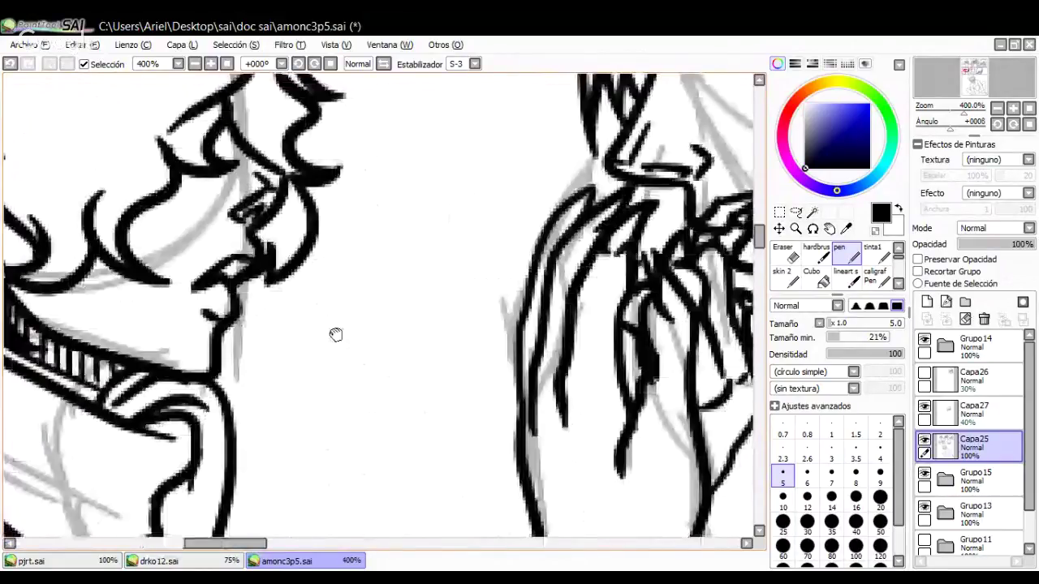
mouse_move(730, 321)
left_mouse_down()
mouse_move(494, 395)
mouse_move(479, 429)
left_mouse_up()
left_click_drag(467, 301, 459, 395)
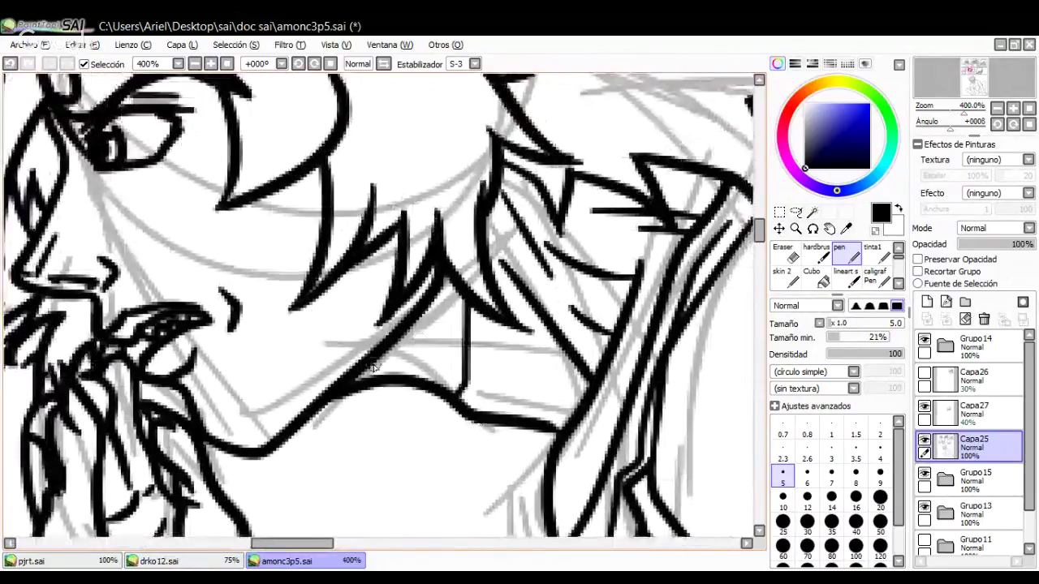
mouse_move(373, 359)
left_mouse_down()
mouse_move(376, 376)
mouse_move(398, 376)
left_mouse_up()
mouse_move(408, 339)
left_mouse_down()
mouse_move(414, 375)
mouse_move(426, 380)
left_mouse_up()
left_click_drag(431, 303, 443, 381)
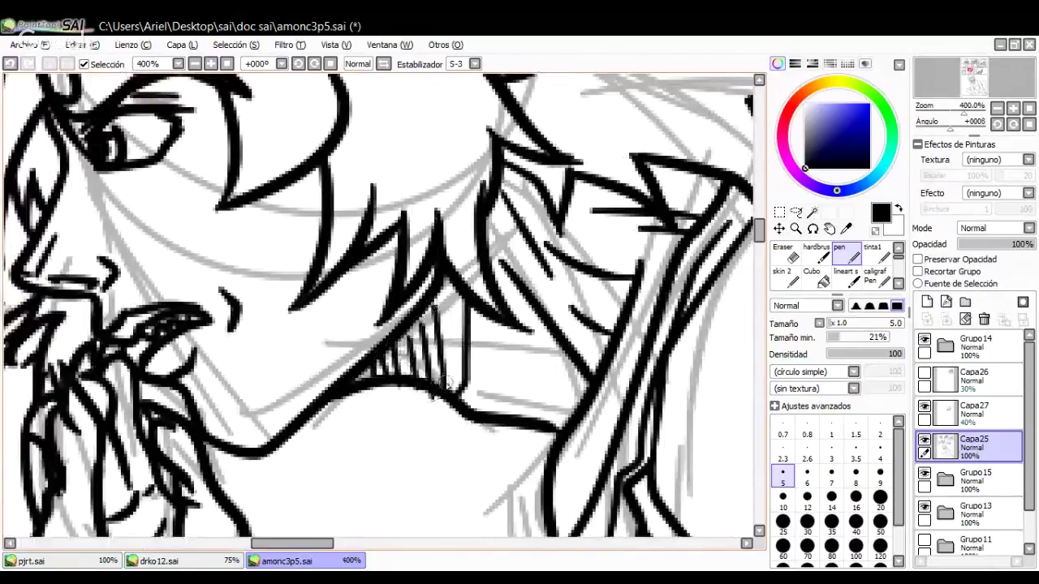
left_click_drag(442, 284, 455, 380)
Step: Fill the shadow along the spiky-haired profile's jaw solid black, leaving the hatching beside the vertical neck line
key("e")
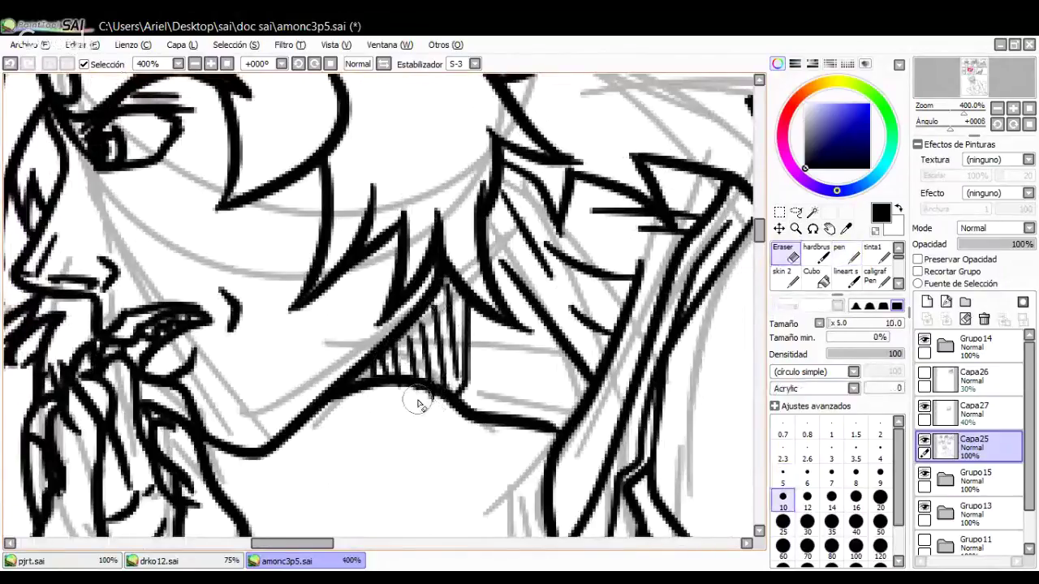
key("n")
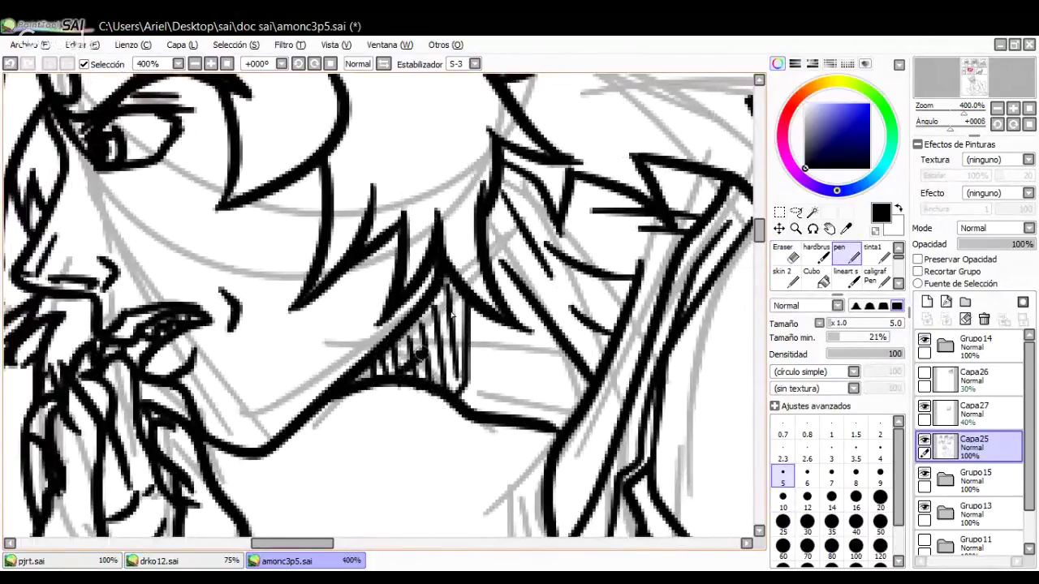
mouse_move(452, 315)
left_mouse_down()
mouse_move(445, 280)
mouse_move(375, 376)
mouse_move(399, 364)
mouse_move(456, 267)
left_mouse_up()
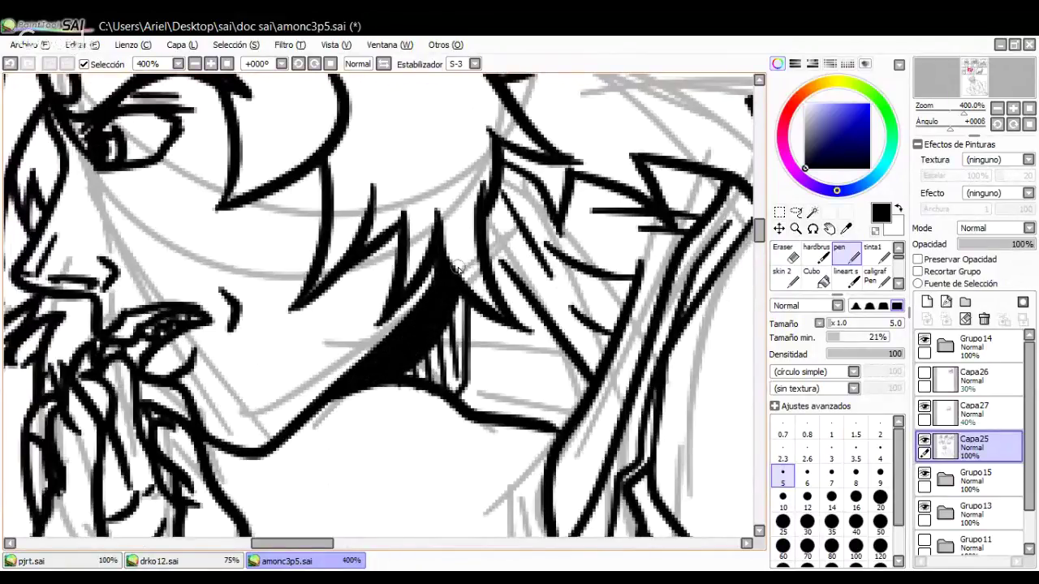
left_click(45, 578)
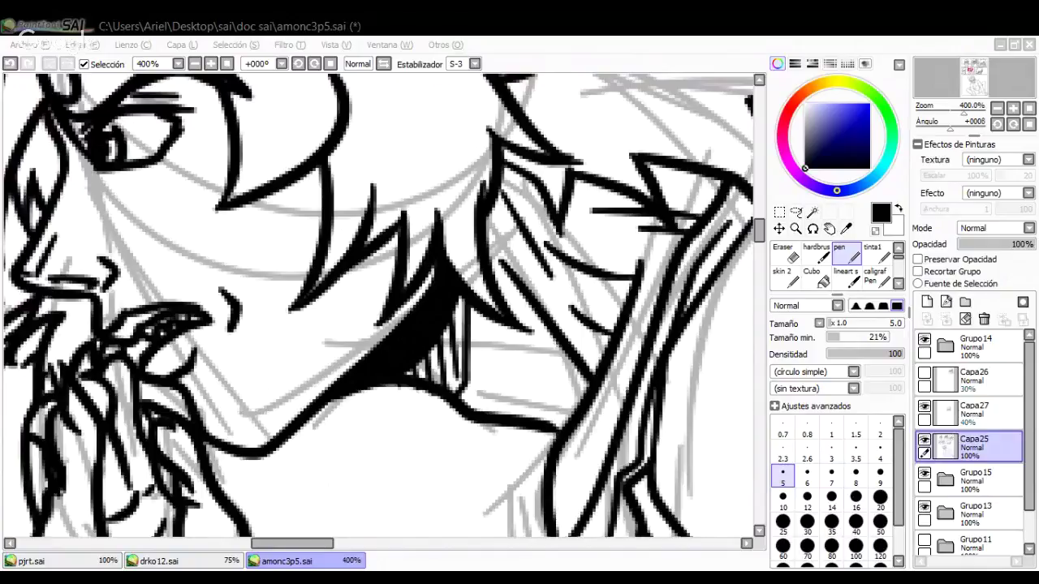
Step: Hatch the neck above the scarf of the other curly-haired profile and fill the band directly under the jaw solid black
left_click(195, 64)
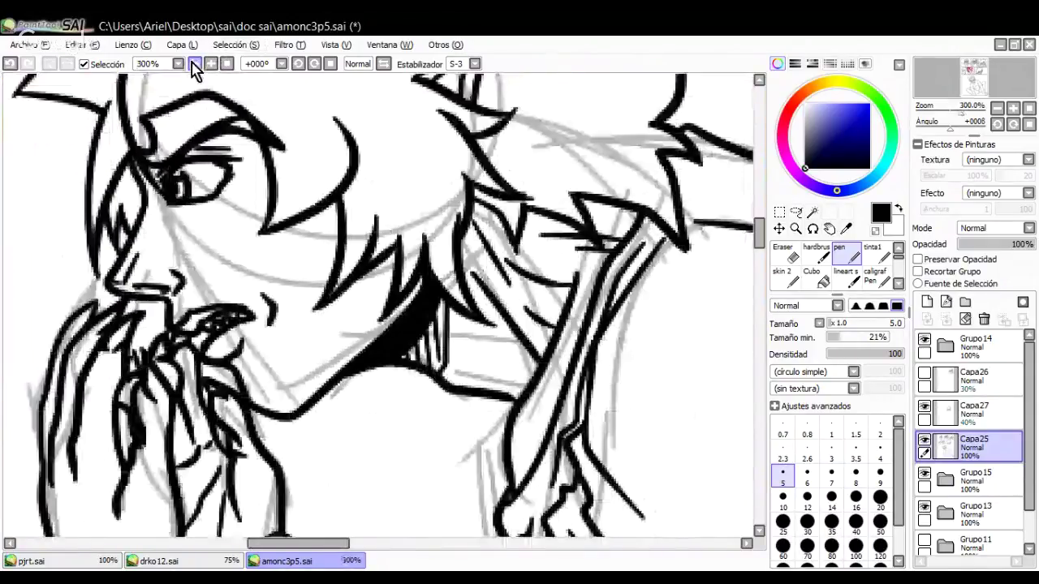
left_click_drag(284, 243, 362, 264)
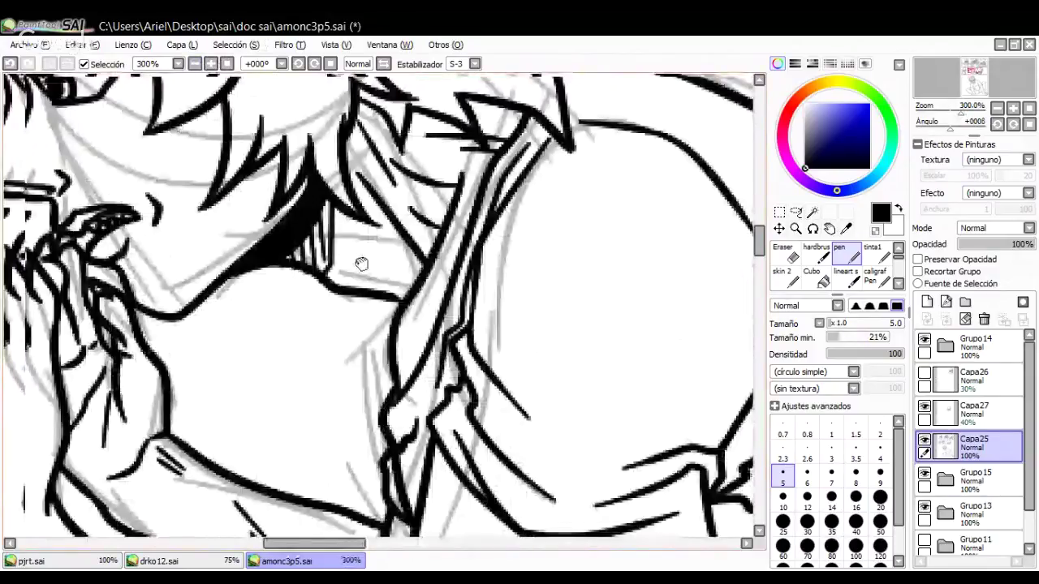
left_click_drag(361, 264, 674, 331)
scroll(379, 305, "up", 2)
mouse_move(294, 208)
left_mouse_down()
mouse_move(371, 209)
mouse_move(338, 230)
mouse_move(369, 217)
left_mouse_up()
mouse_move(639, 211)
left_mouse_down()
mouse_move(316, 444)
mouse_move(94, 139)
mouse_move(122, 166)
left_mouse_up()
left_click_drag(234, 224, 234, 307)
left_click_drag(243, 237, 242, 315)
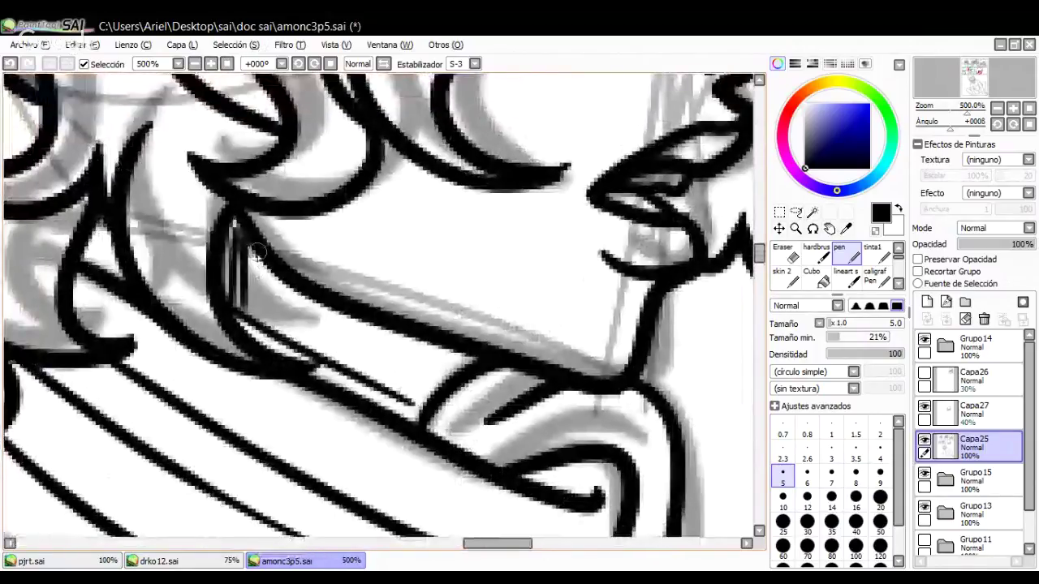
left_click_drag(253, 249, 252, 320)
left_click_drag(263, 259, 263, 327)
left_click_drag(276, 277, 276, 337)
mouse_move(292, 288)
left_mouse_down()
mouse_move(290, 346)
mouse_move(309, 354)
left_mouse_up()
left_click_drag(327, 311, 331, 357)
mouse_move(357, 318)
left_mouse_down()
mouse_move(358, 369)
mouse_move(379, 382)
left_mouse_up()
mouse_move(402, 335)
left_mouse_down()
mouse_move(403, 402)
mouse_move(419, 406)
left_mouse_up()
mouse_move(432, 345)
left_mouse_down()
mouse_move(433, 393)
mouse_move(448, 388)
left_mouse_up()
left_click_drag(458, 354, 460, 381)
mouse_move(231, 216)
left_mouse_down()
mouse_move(388, 341)
mouse_move(482, 360)
left_mouse_up()
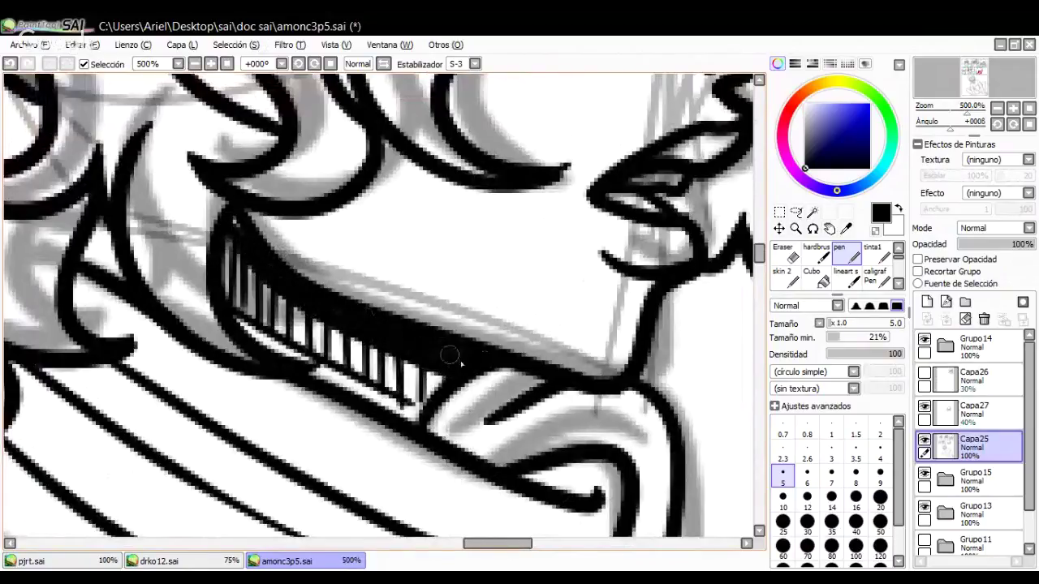
mouse_move(322, 289)
left_mouse_down()
mouse_move(271, 258)
mouse_move(233, 212)
left_mouse_up()
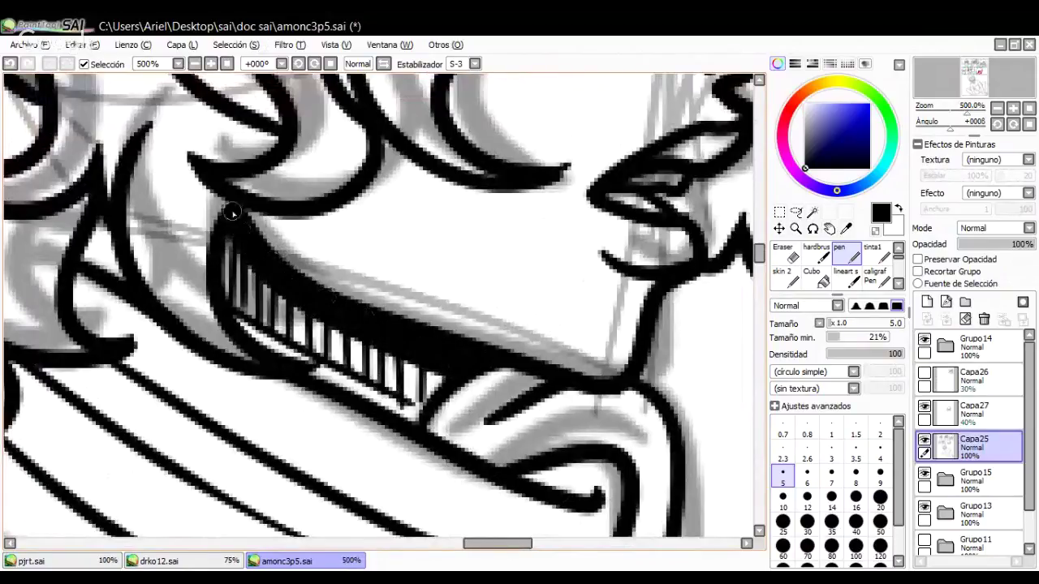
Step: Fill the nose hole of the hooded figure's skull mask solid black
left_click(195, 64)
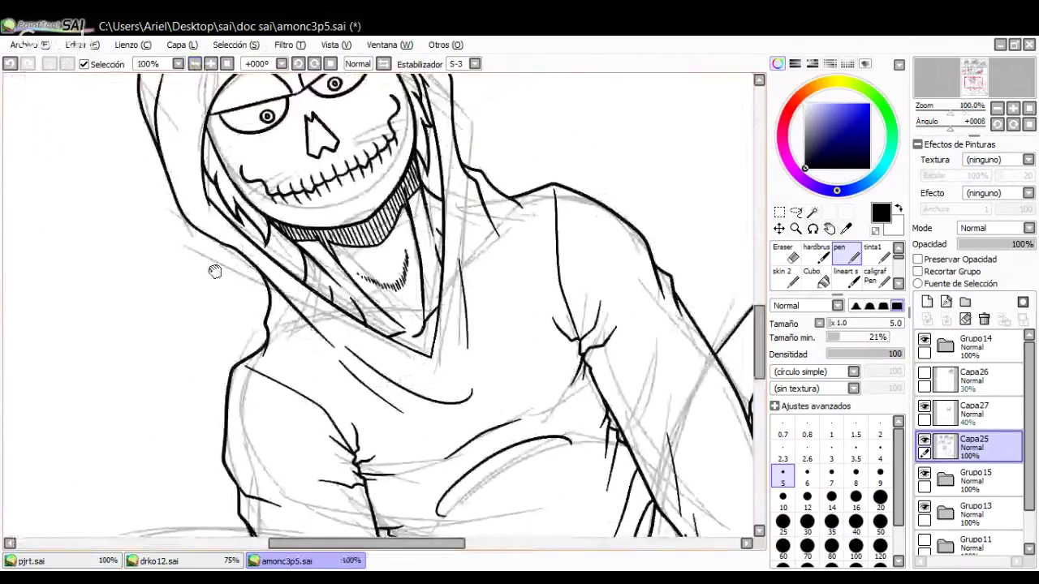
left_click(210, 64)
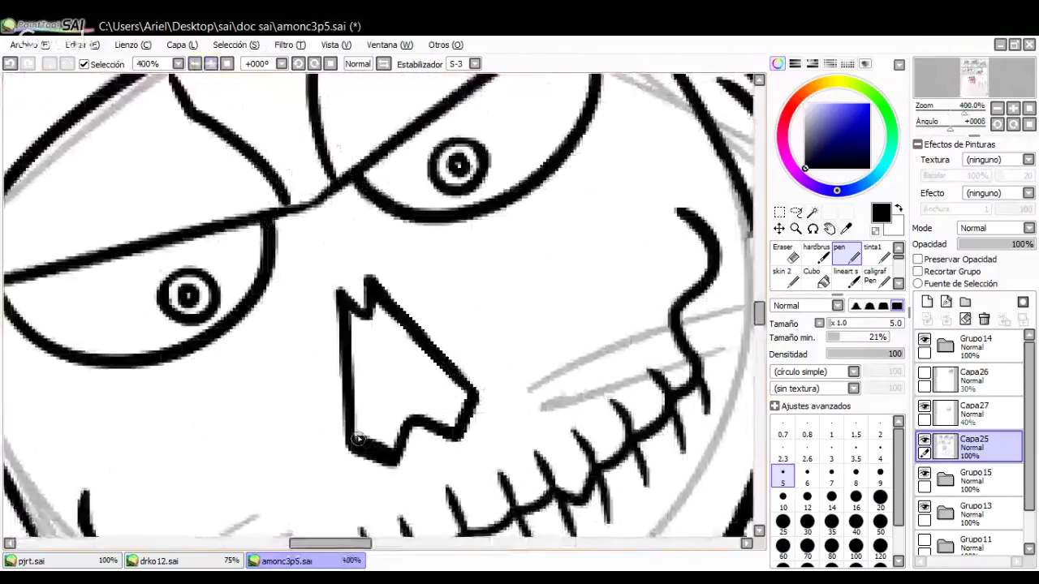
mouse_move(357, 440)
left_mouse_down()
mouse_move(382, 449)
mouse_move(359, 331)
mouse_move(380, 395)
mouse_move(374, 442)
mouse_move(390, 450)
mouse_move(395, 434)
mouse_move(368, 316)
mouse_move(374, 300)
mouse_move(456, 391)
mouse_move(461, 421)
mouse_move(399, 408)
mouse_move(399, 417)
mouse_move(464, 398)
mouse_move(456, 416)
mouse_move(444, 400)
mouse_move(412, 399)
mouse_move(383, 340)
mouse_move(404, 387)
mouse_move(390, 338)
mouse_move(430, 396)
mouse_move(410, 360)
mouse_move(427, 380)
left_mouse_up()
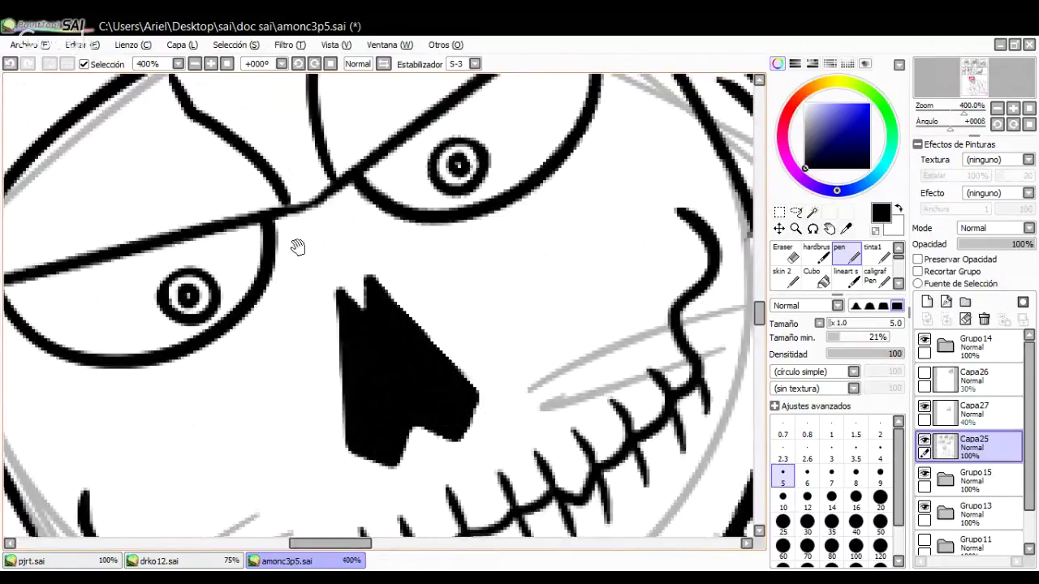
Step: Set the pen size to 10 and fill both eye sockets of the skull mask solid black around the ringed pupils
left_click_drag(304, 256, 435, 245)
mouse_move(255, 262)
left_mouse_down()
mouse_move(385, 212)
mouse_move(191, 256)
left_mouse_up()
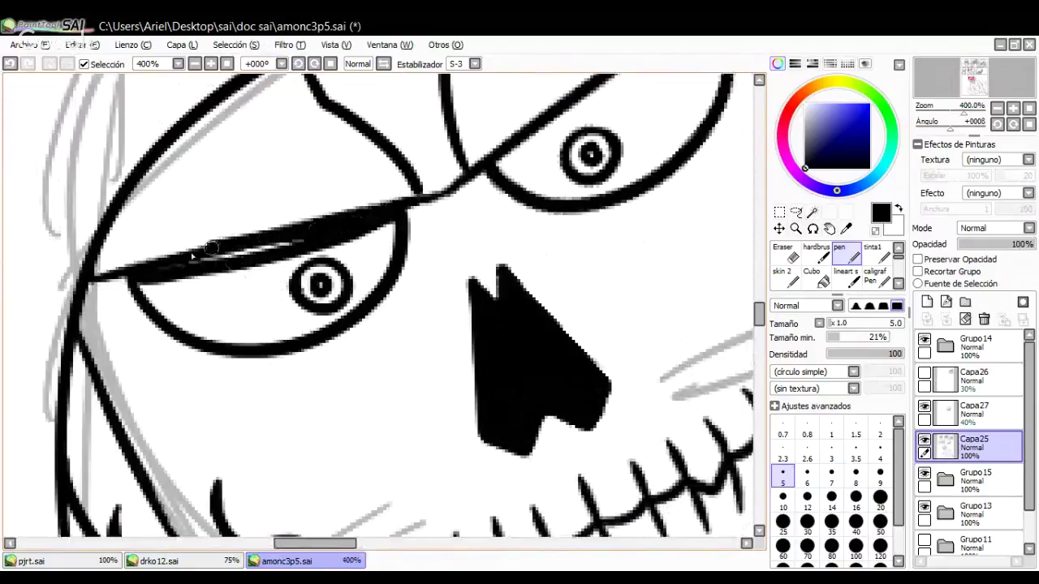
key("ctrl+z")
left_click(782, 496)
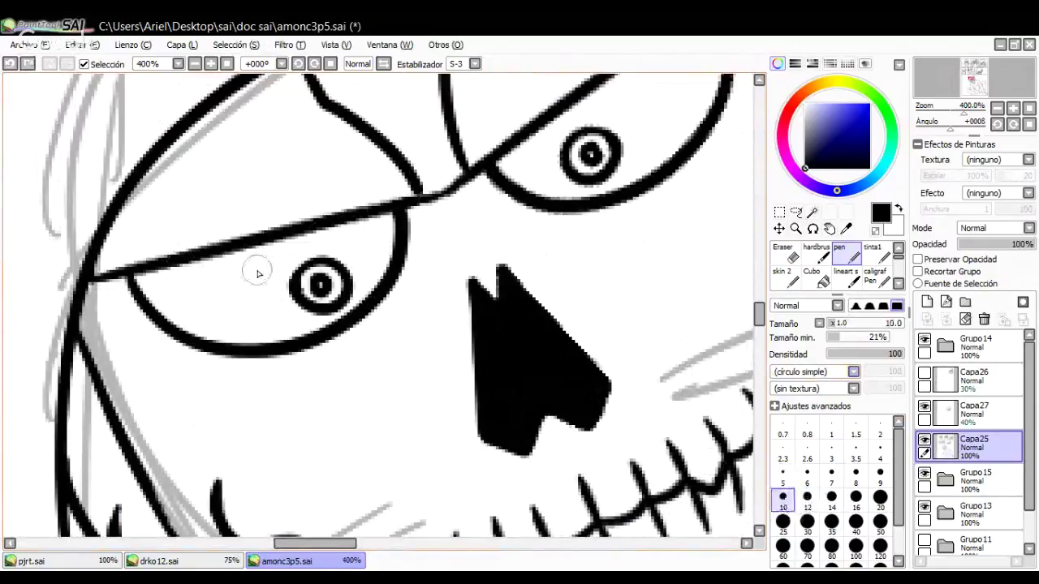
mouse_move(134, 281)
left_mouse_down()
mouse_move(390, 218)
mouse_move(367, 284)
mouse_move(337, 313)
mouse_move(274, 334)
mouse_move(221, 334)
mouse_move(149, 293)
mouse_move(205, 326)
mouse_move(300, 310)
mouse_move(312, 318)
mouse_move(284, 308)
mouse_move(272, 288)
mouse_move(293, 309)
mouse_move(276, 274)
mouse_move(287, 274)
mouse_move(283, 285)
mouse_move(296, 252)
mouse_move(320, 249)
mouse_move(262, 287)
mouse_move(280, 313)
mouse_move(243, 275)
mouse_move(257, 306)
mouse_move(190, 298)
mouse_move(210, 312)
mouse_move(284, 273)
mouse_move(300, 242)
mouse_move(177, 295)
mouse_move(138, 278)
mouse_move(290, 270)
mouse_move(327, 243)
mouse_move(307, 256)
mouse_move(361, 289)
mouse_move(357, 267)
mouse_move(376, 241)
left_mouse_up()
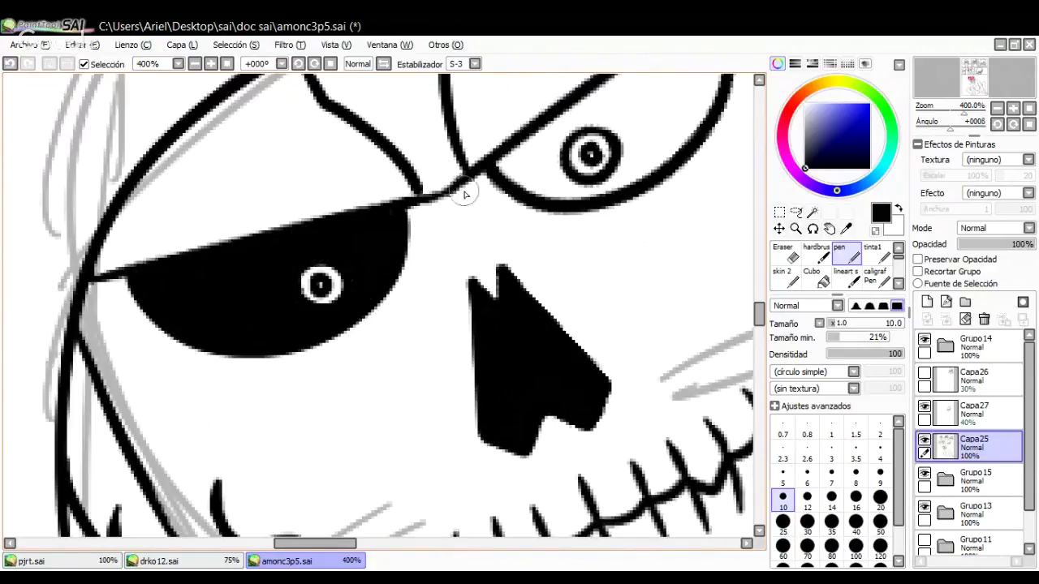
mouse_move(599, 145)
left_mouse_down()
mouse_move(432, 215)
mouse_move(481, 186)
mouse_move(477, 272)
mouse_move(436, 319)
mouse_move(350, 358)
mouse_move(296, 358)
mouse_move(275, 340)
mouse_move(291, 336)
mouse_move(344, 357)
mouse_move(321, 335)
mouse_move(323, 308)
mouse_move(301, 344)
mouse_move(330, 302)
mouse_move(381, 294)
mouse_move(397, 308)
mouse_move(385, 344)
mouse_move(394, 324)
mouse_move(378, 273)
mouse_move(446, 217)
mouse_move(408, 320)
mouse_move(436, 243)
left_mouse_up()
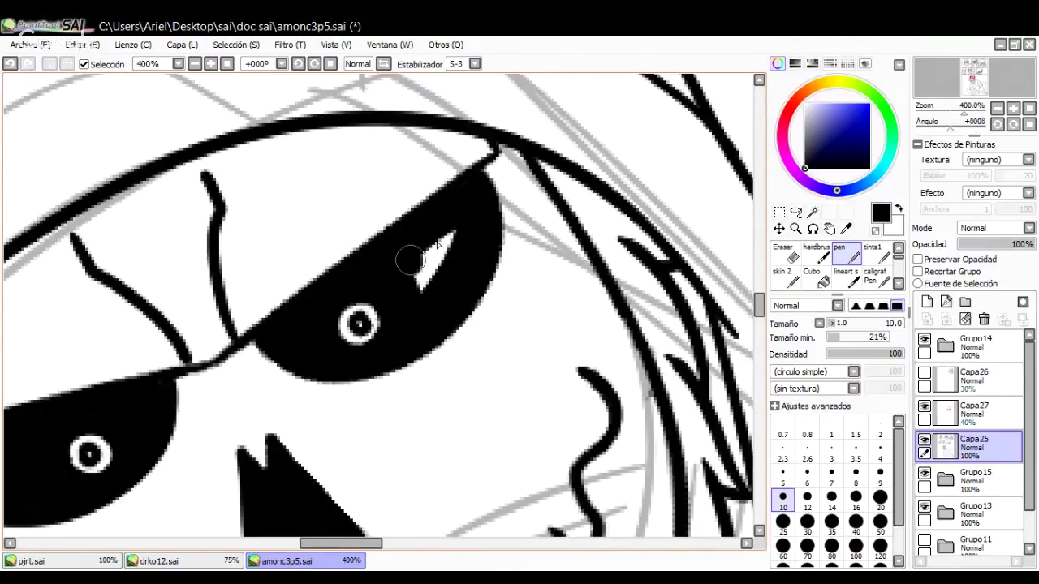
left_click_drag(202, 378, 324, 181)
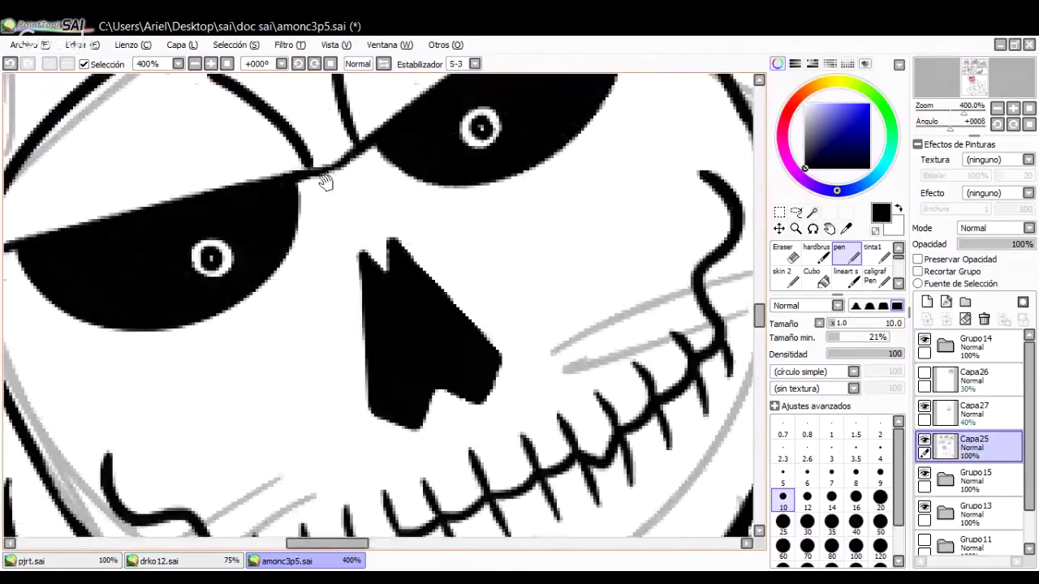
Step: Darken the hatched neck shadow along both sides of the jaw on the spiky-haired character with bared teeth
left_click(195, 64)
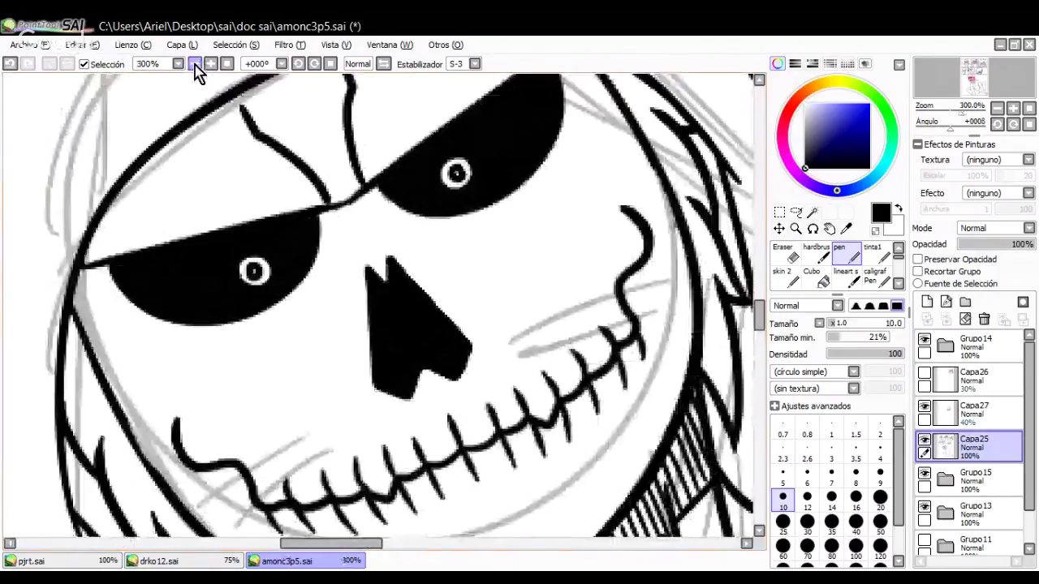
mouse_move(714, 519)
left_mouse_down()
mouse_move(512, 198)
mouse_move(387, 234)
mouse_move(654, 227)
left_mouse_up()
mouse_move(37, 146)
left_mouse_down()
mouse_move(352, 125)
mouse_move(411, 147)
mouse_move(332, 346)
mouse_move(247, 315)
left_mouse_up()
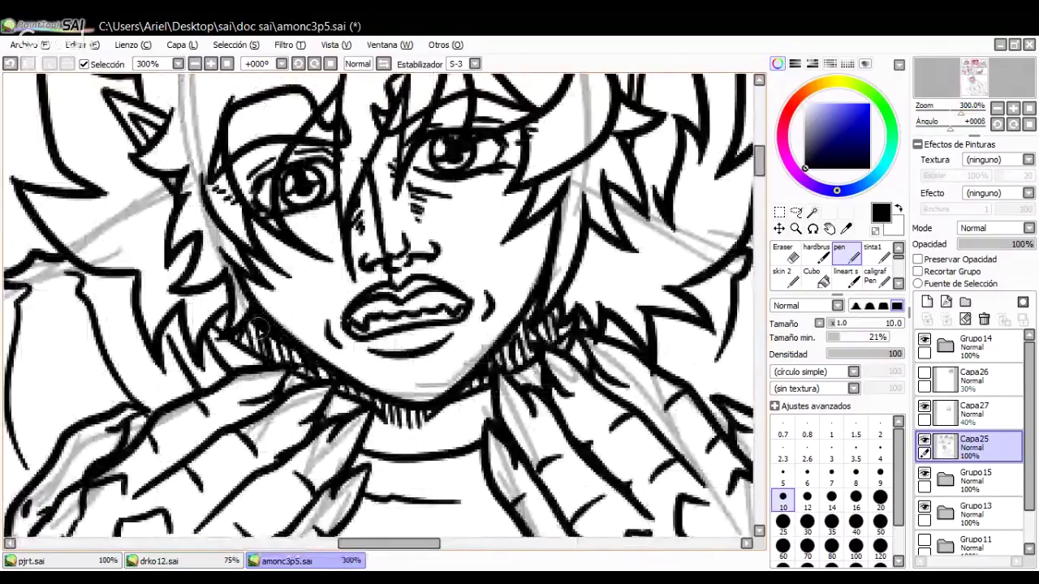
left_click_drag(245, 320, 337, 374)
key("ctrl+z")
left_click_drag(247, 318, 312, 362)
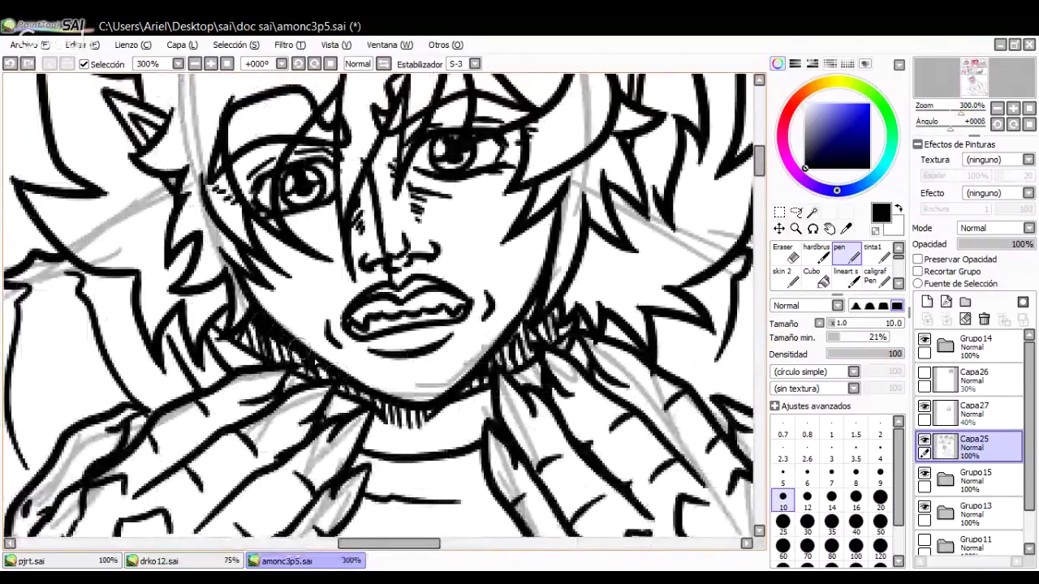
mouse_move(502, 349)
left_mouse_down()
mouse_move(533, 324)
mouse_move(540, 296)
left_mouse_up()
Step: Darken the hatched neck shadow under the jaw of the front-facing curly-haired character with the scarf
key("space")
mouse_move(650, 265)
left_mouse_down()
mouse_move(499, 351)
mouse_move(397, 286)
left_mouse_up()
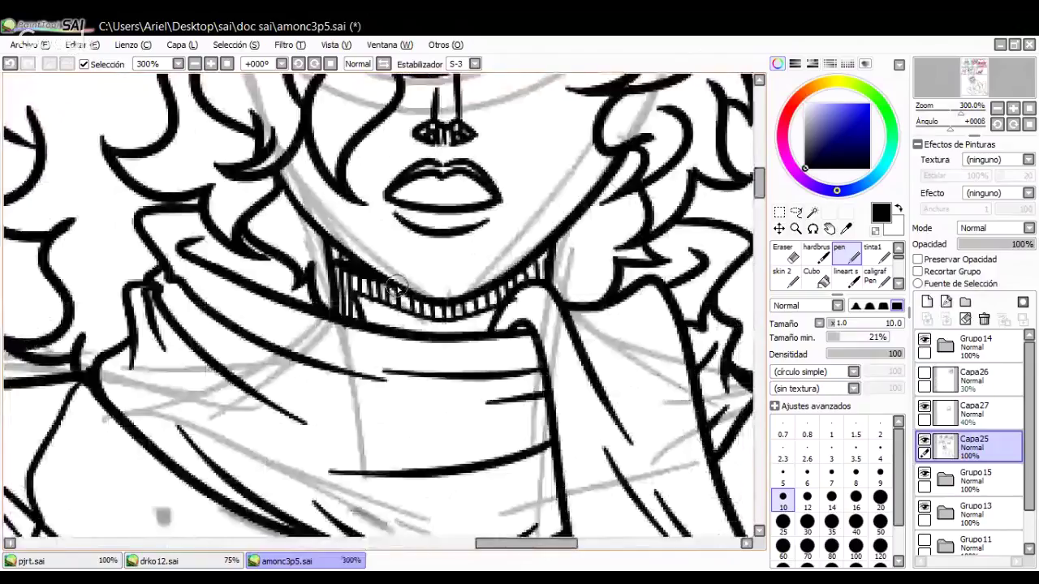
mouse_move(509, 283)
left_mouse_down()
mouse_move(534, 268)
mouse_move(537, 286)
mouse_move(553, 240)
left_mouse_up()
key("ctrl+z")
left_click_drag(270, 230, 309, 194)
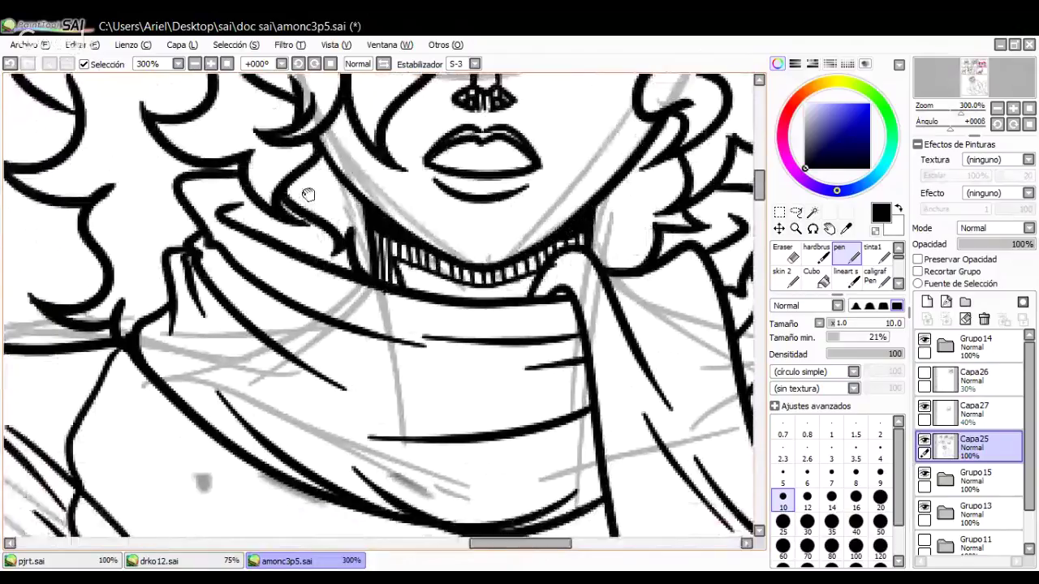
Step: Set the eraser size to 5 and touch up the neck shadow's right end beside the scarf fold with the pen
key("e")
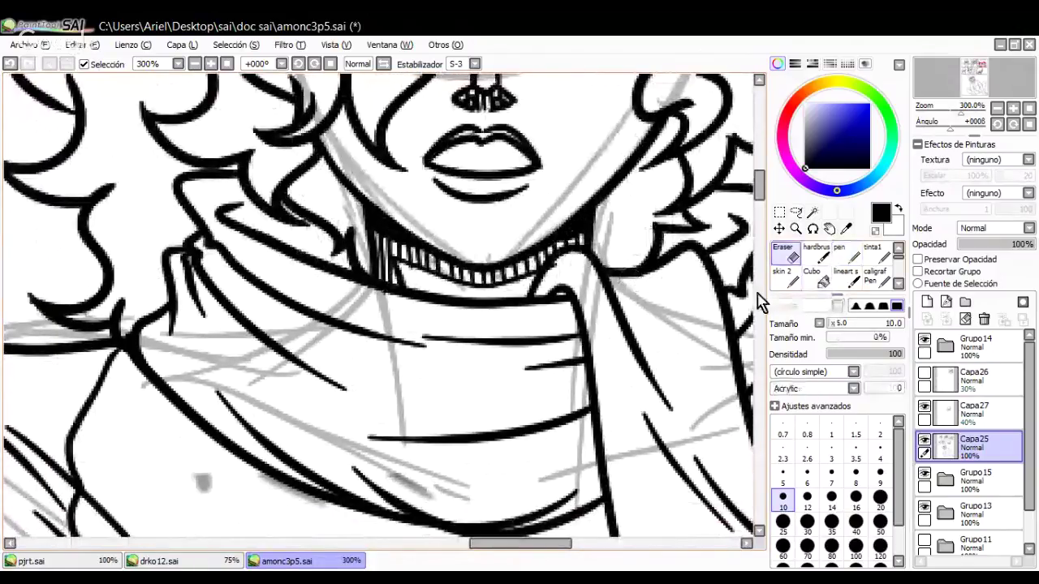
left_click(782, 479)
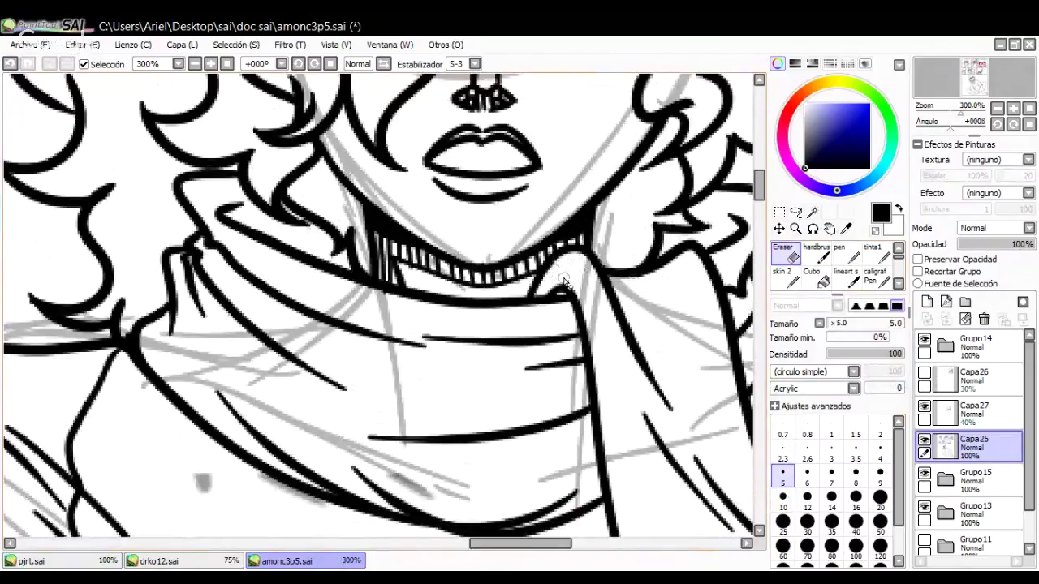
key("n")
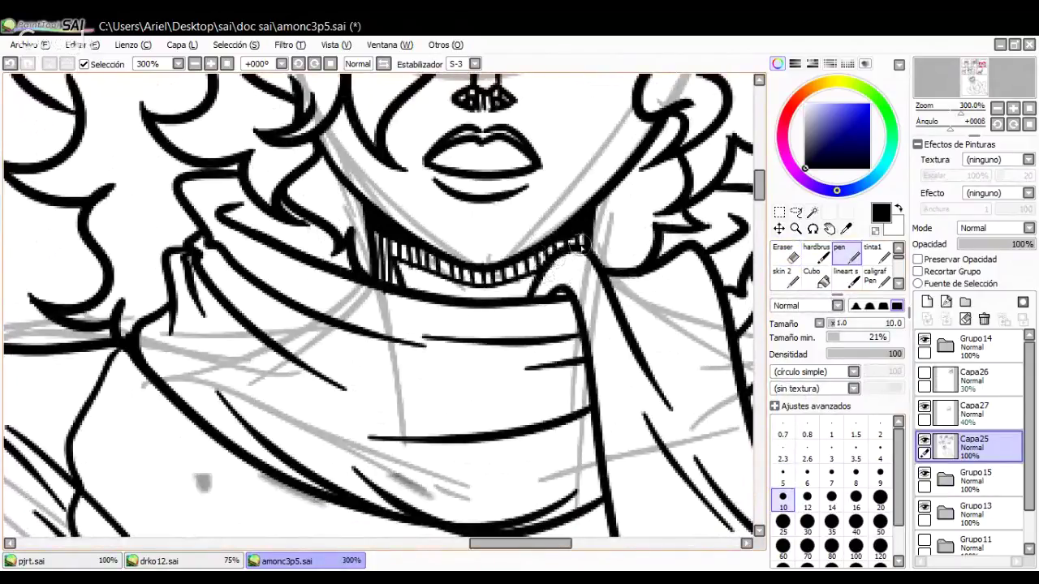
left_click_drag(579, 243, 593, 252)
left_click(197, 64)
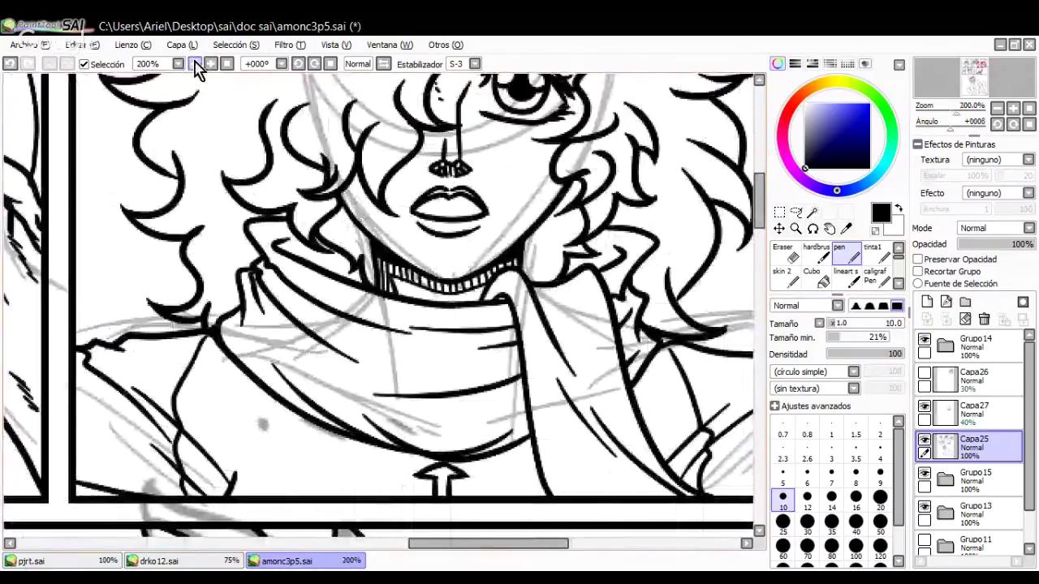
Step: Set the pen size to 3 and ink a short vertical line from the upper border to the curly hair in the outstretched-arms panel
left_click(196, 64)
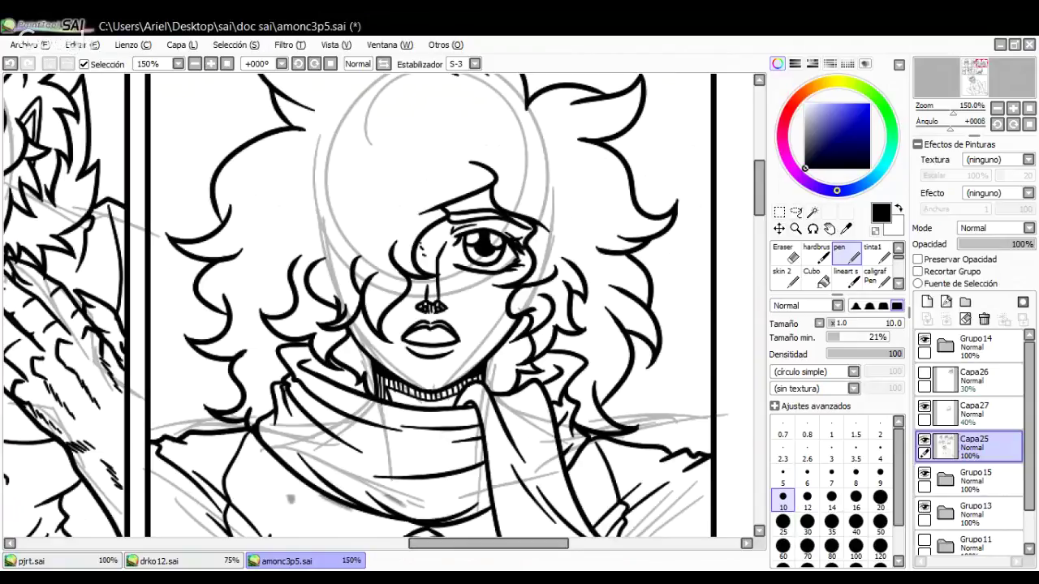
left_click(194, 64)
left_click(194, 64)
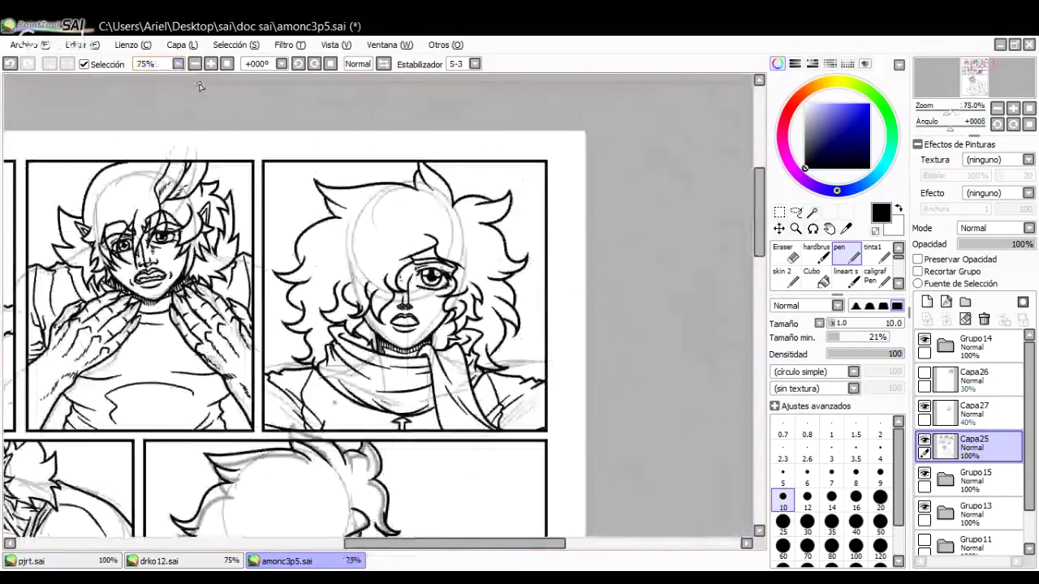
left_click_drag(111, 230, 540, 257)
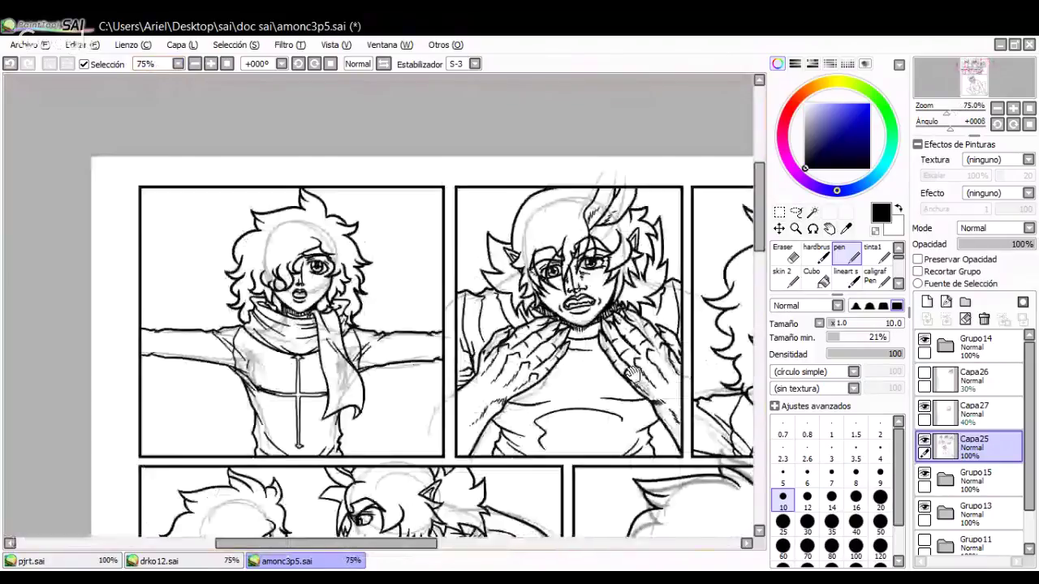
left_click(211, 64)
left_click(211, 64)
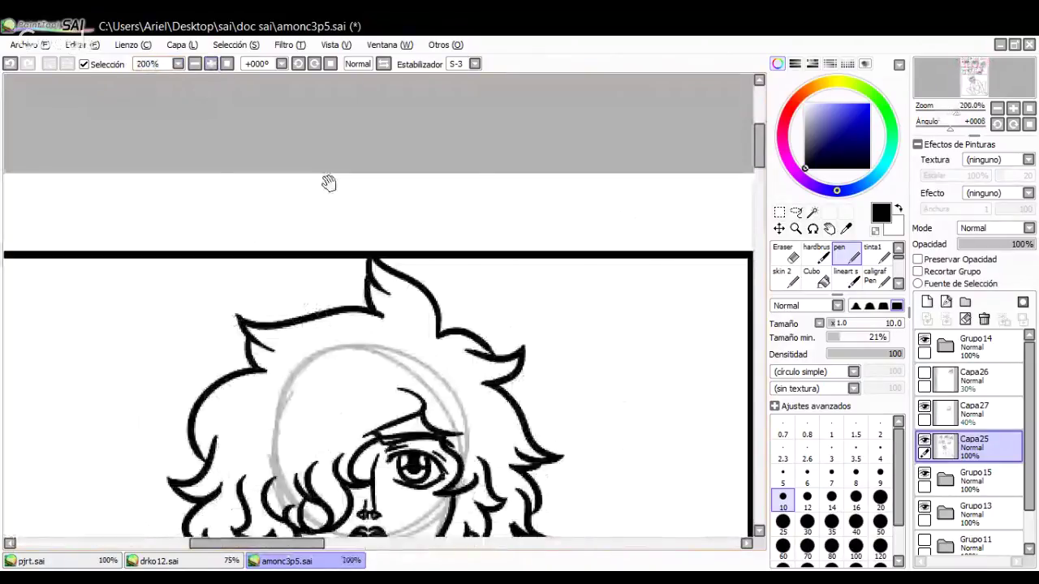
scroll(327, 182, "up", 1)
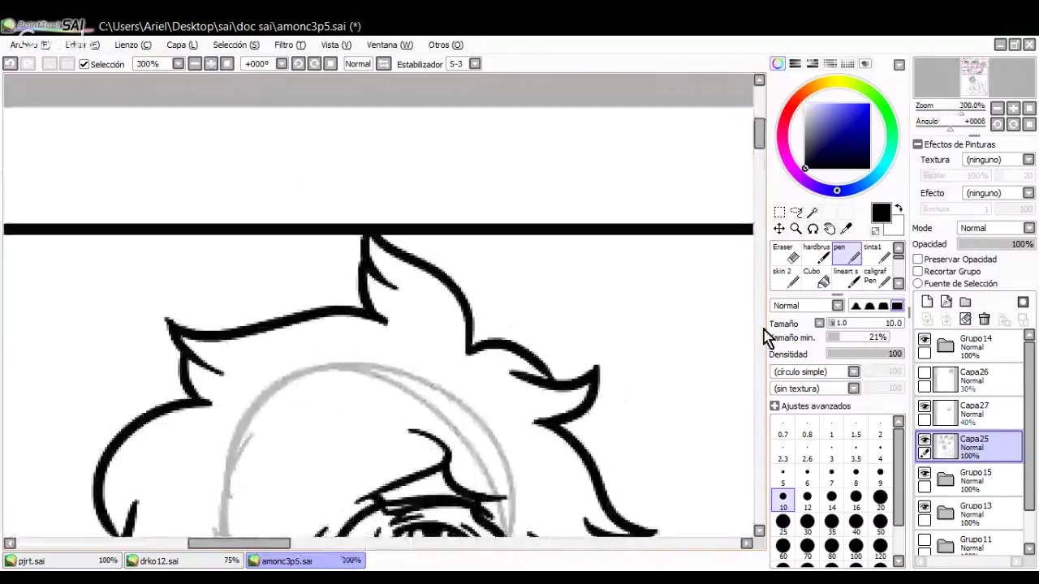
left_click(840, 456)
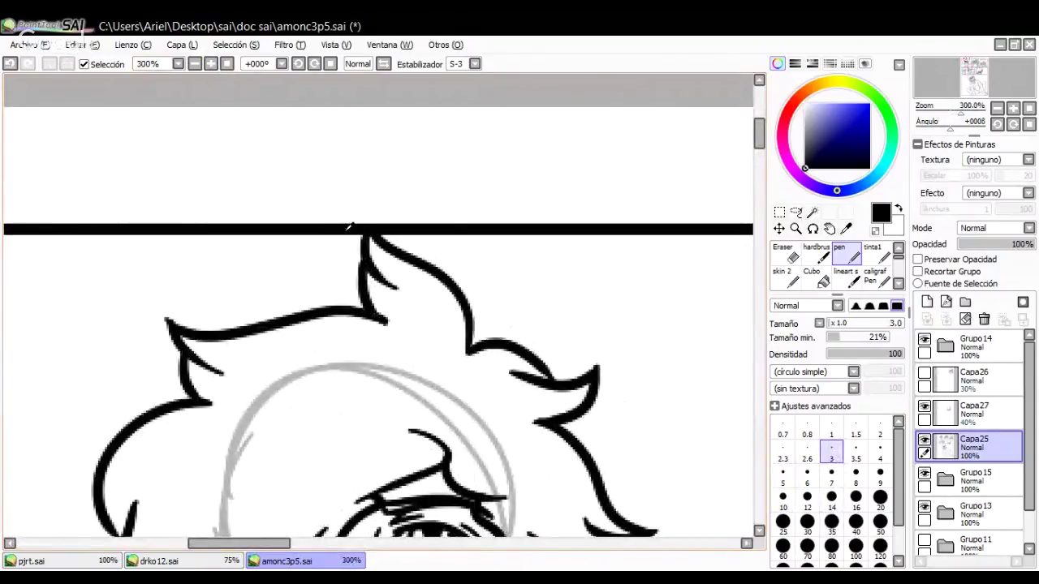
left_click_drag(346, 233, 344, 307)
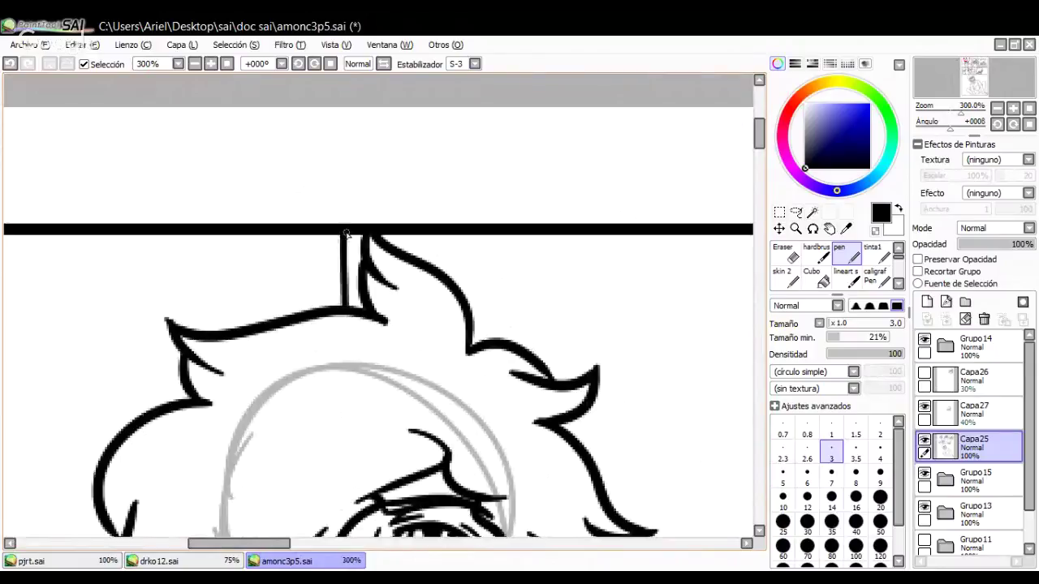
key("ctrl+z")
left_click_drag(346, 232, 344, 235)
key("ctrl+z")
key("ctrl+z")
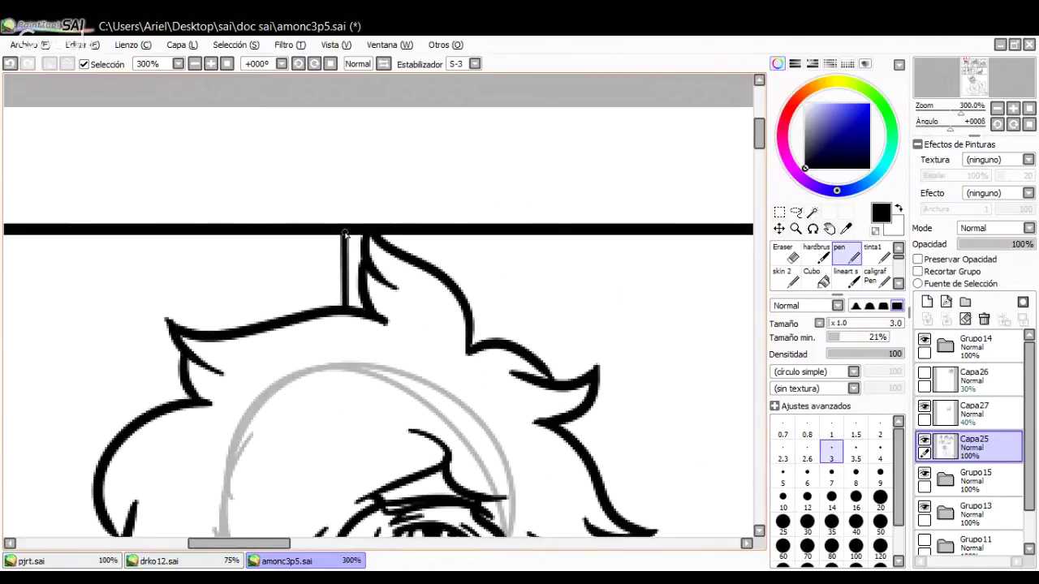
Step: Set the pen size to 5 and ink a straight vertical line from the upper border to the hair in the curly-haired close-up panel
left_click(195, 64)
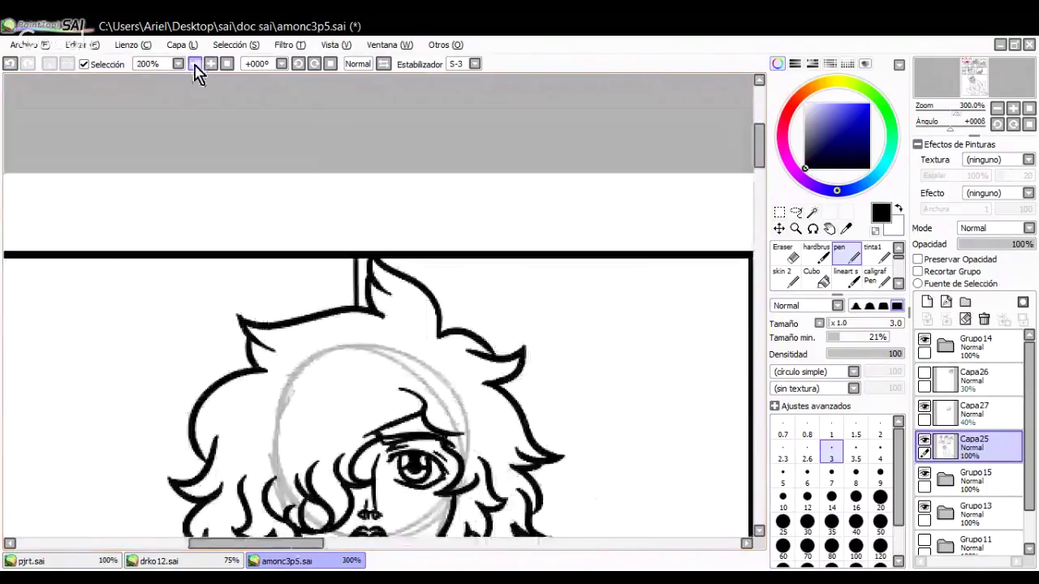
left_click(195, 65)
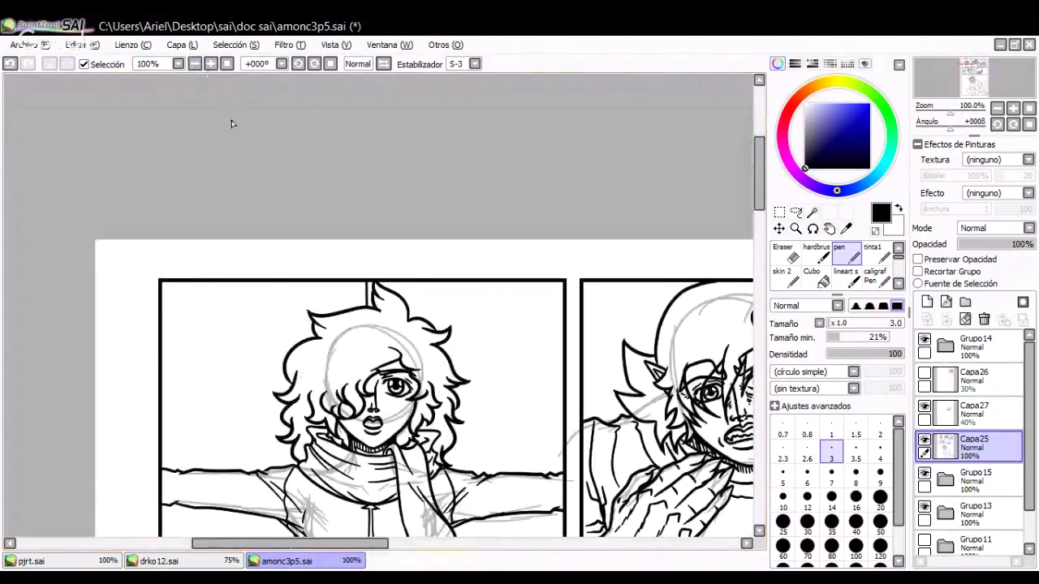
left_click_drag(461, 515, 372, 320)
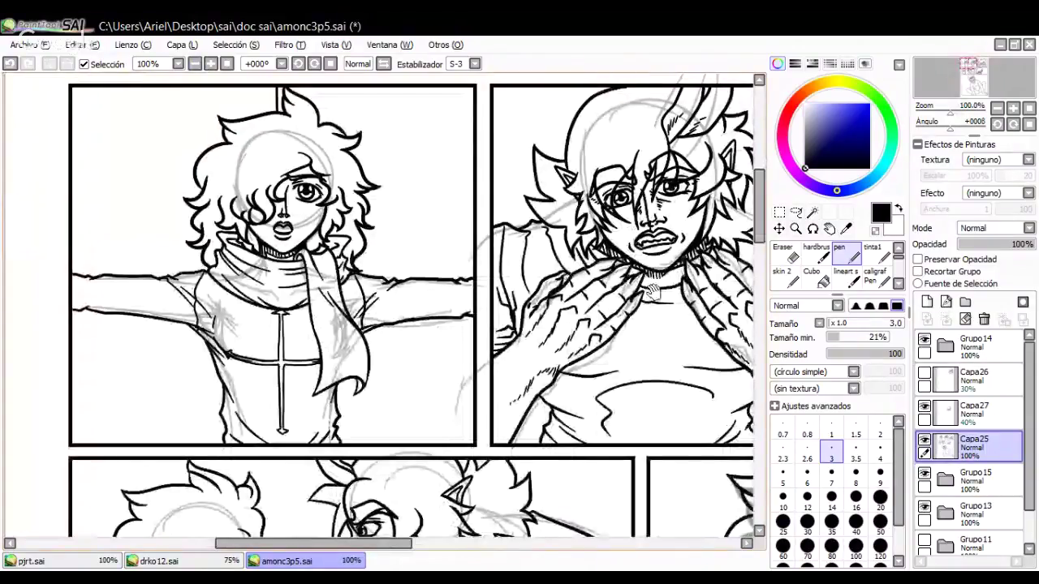
left_click_drag(652, 292, 294, 373)
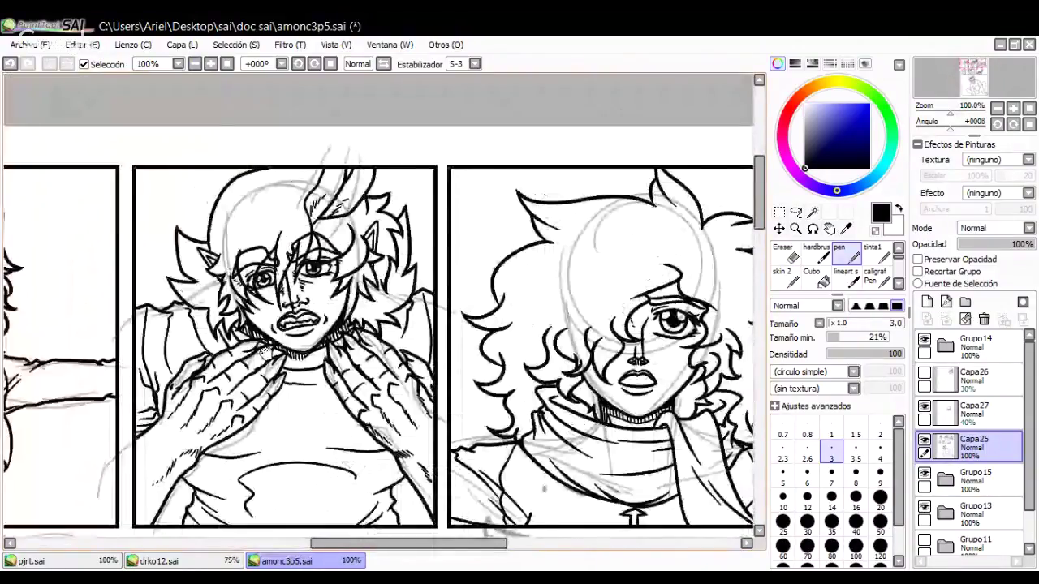
left_click_drag(440, 350, 291, 333)
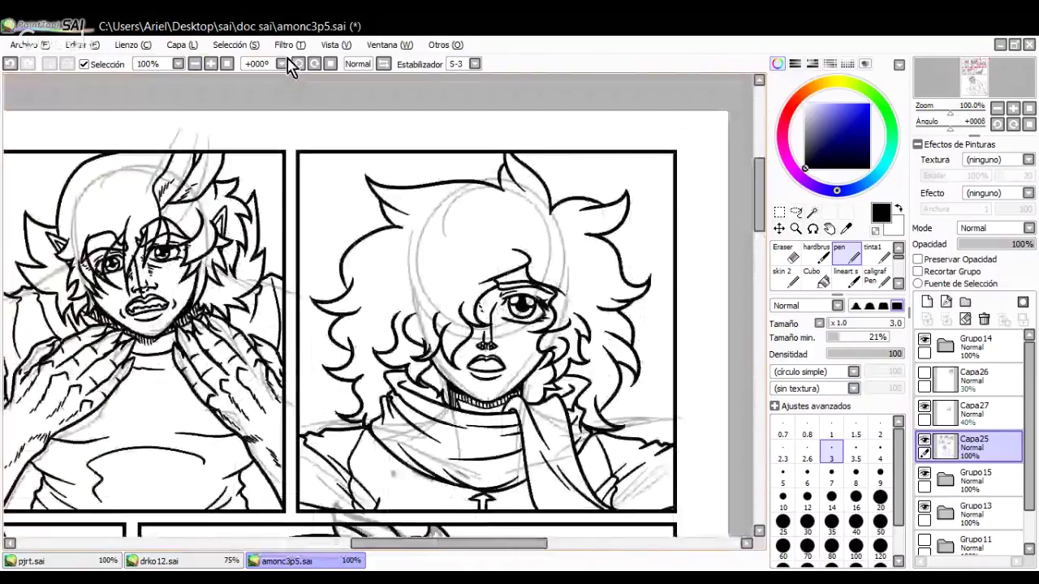
scroll(413, 252, "up", 2)
left_click(210, 65)
left_click(210, 64)
left_click_drag(406, 122, 450, 475)
left_click(782, 477)
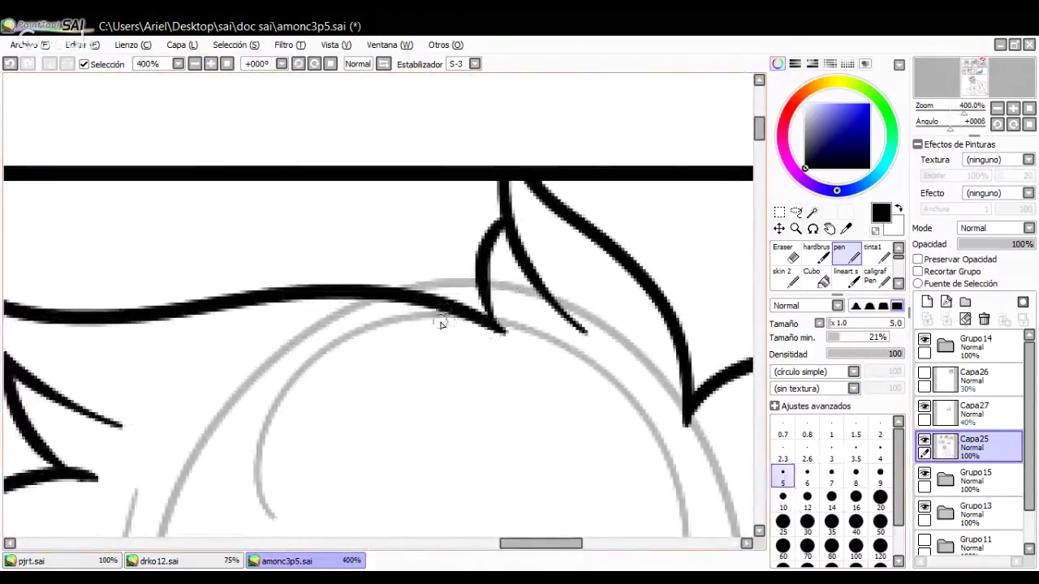
left_click(395, 174, "shift")
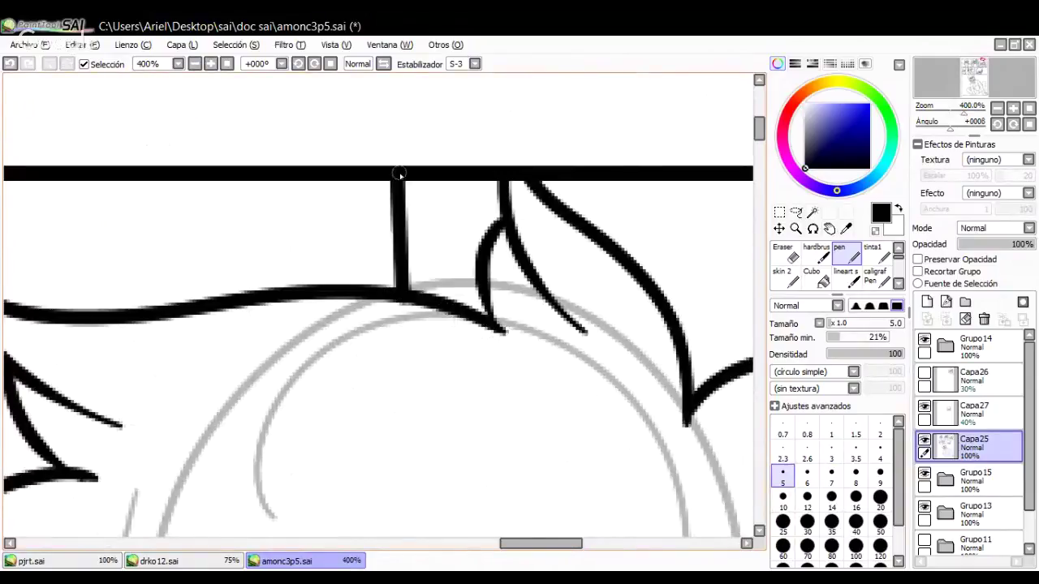
key("ctrl+z")
key("ctrl+y")
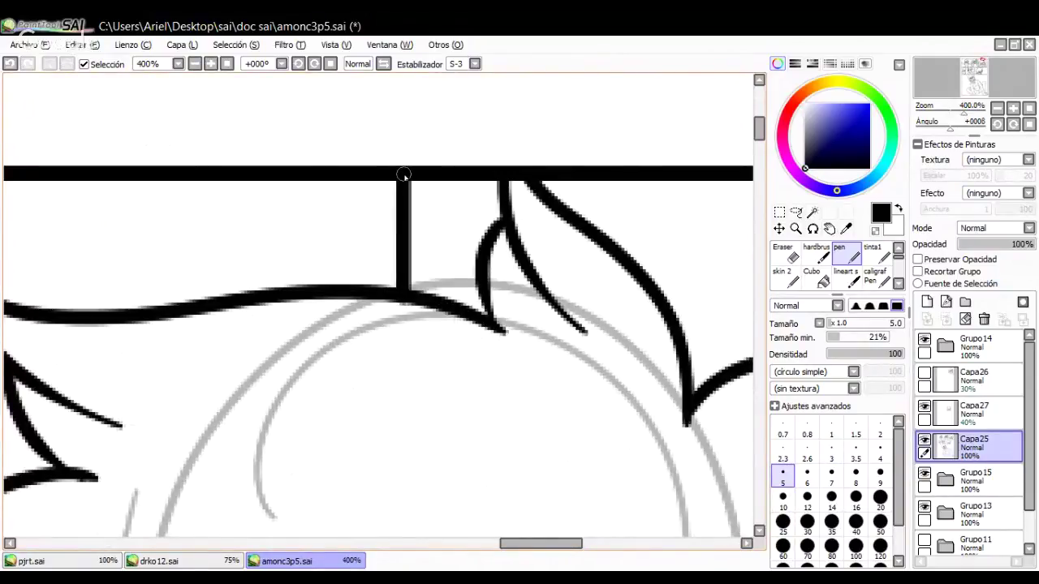
Step: Show the Grupo11 layer group to check its sketch against the ink, and hide it again
left_click(195, 63)
left_click(194, 63)
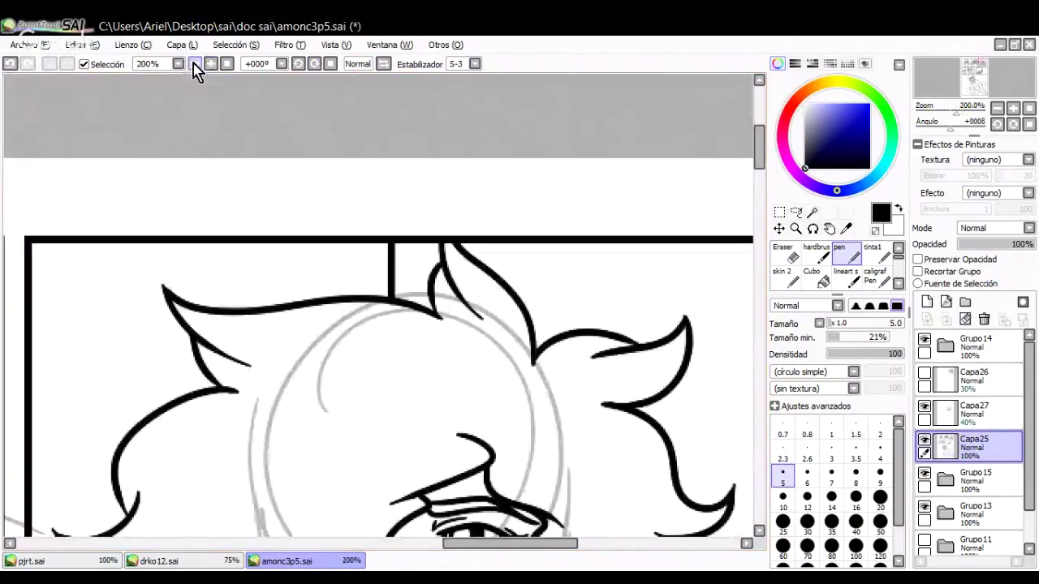
left_click(195, 63)
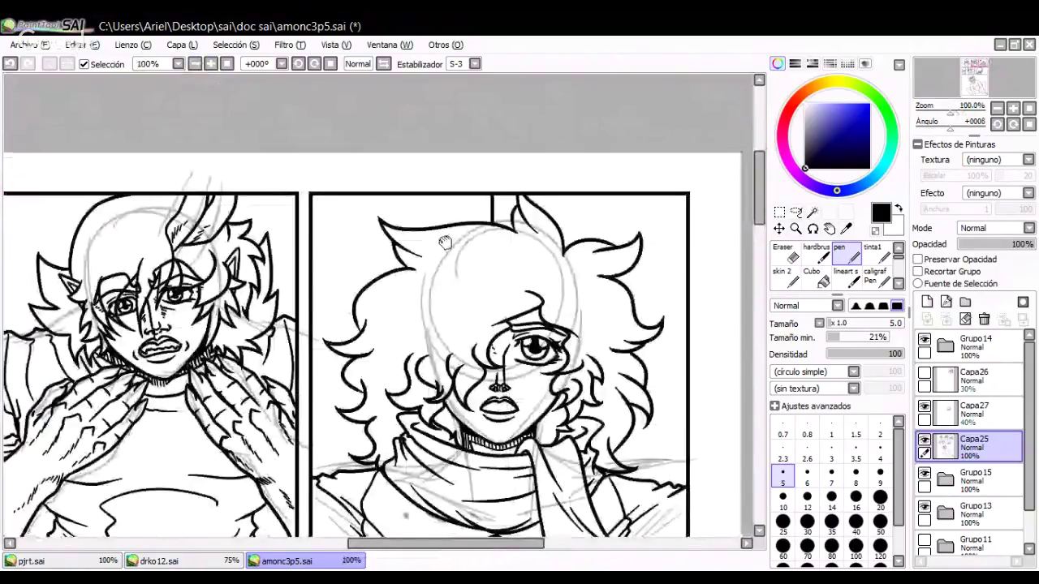
left_click_drag(445, 242, 715, 223)
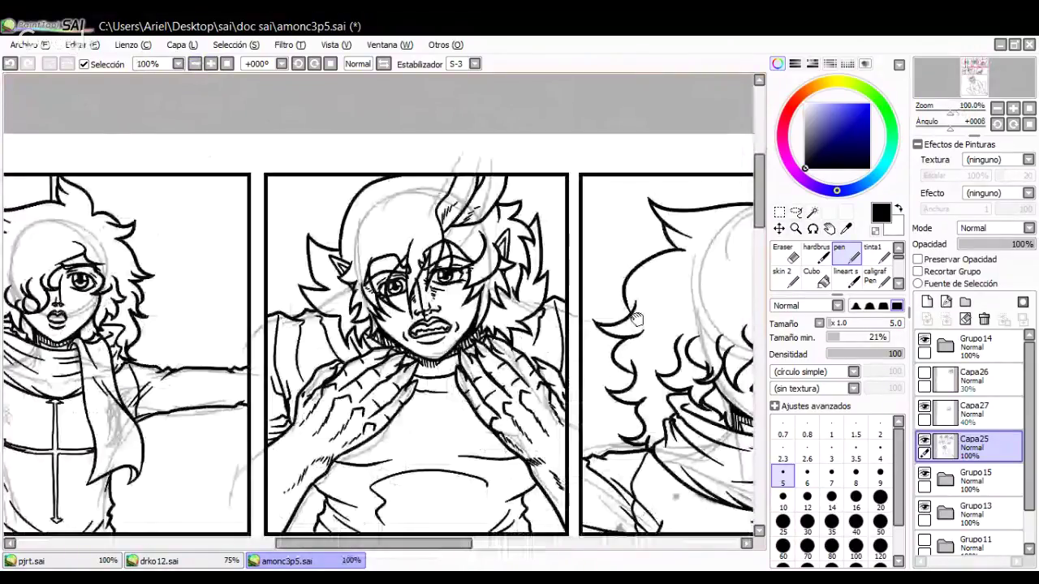
left_click_drag(598, 454, 723, 321)
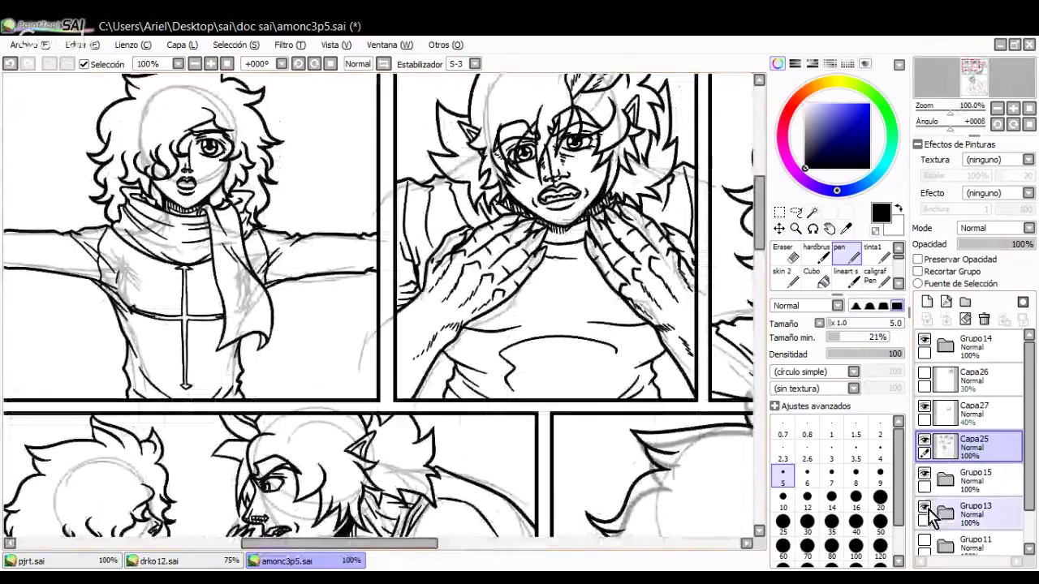
left_click(924, 542)
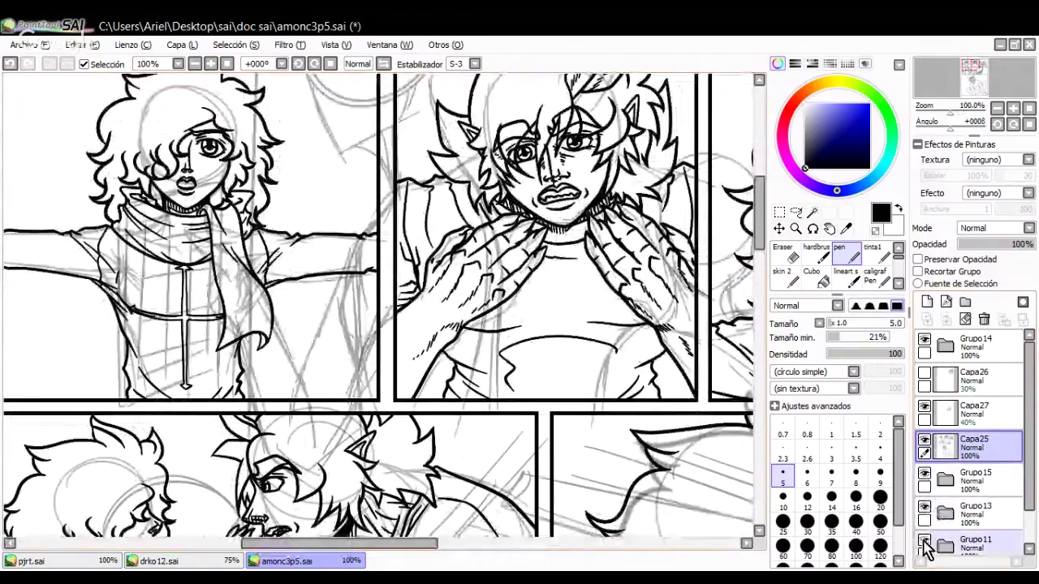
left_click(924, 542)
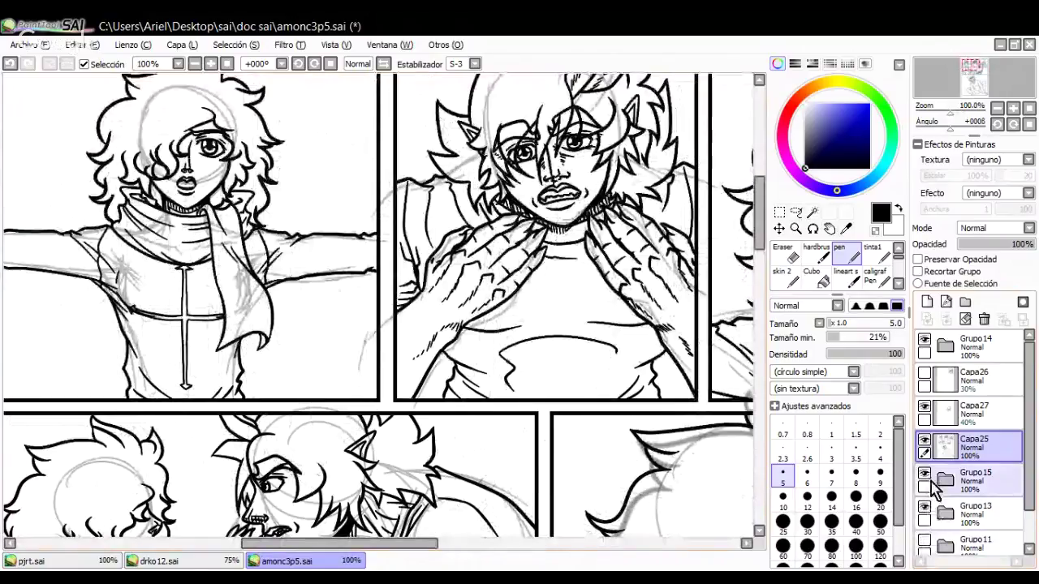
Step: Delete the sketch layers Capa26 and Capa27
left_click(925, 373)
left_click(969, 380)
left_click(984, 320)
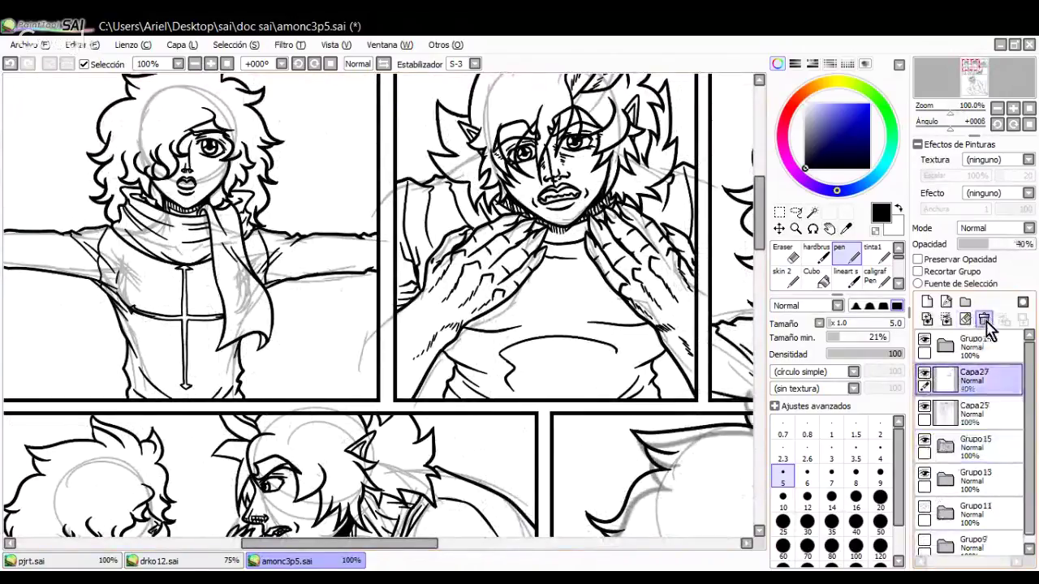
left_click(984, 320)
Step: Hide and reshow the ink layer Capa25 to compare it with the sketch, and review the whole page
left_click(924, 372)
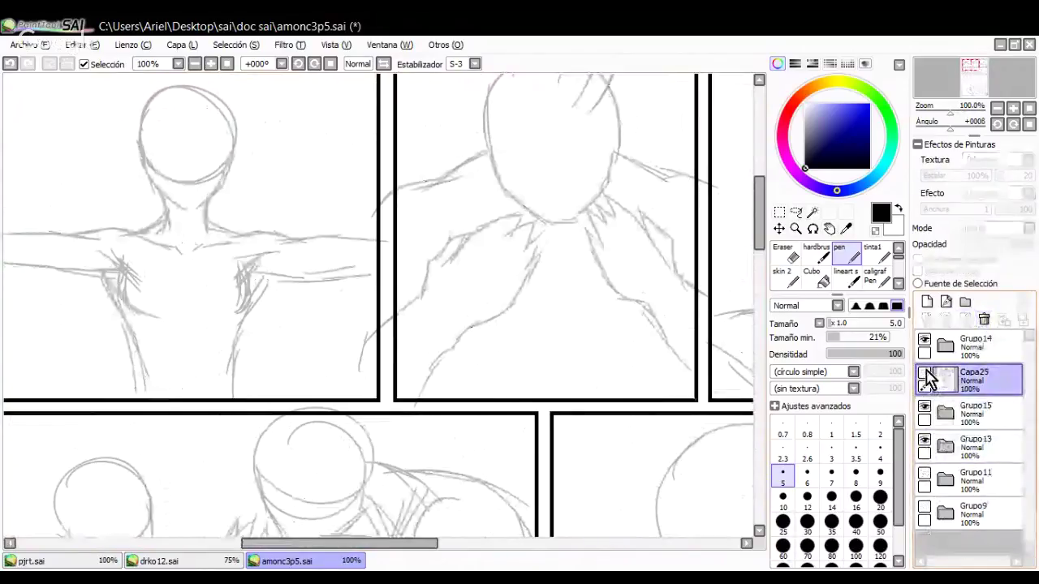
left_click(924, 375)
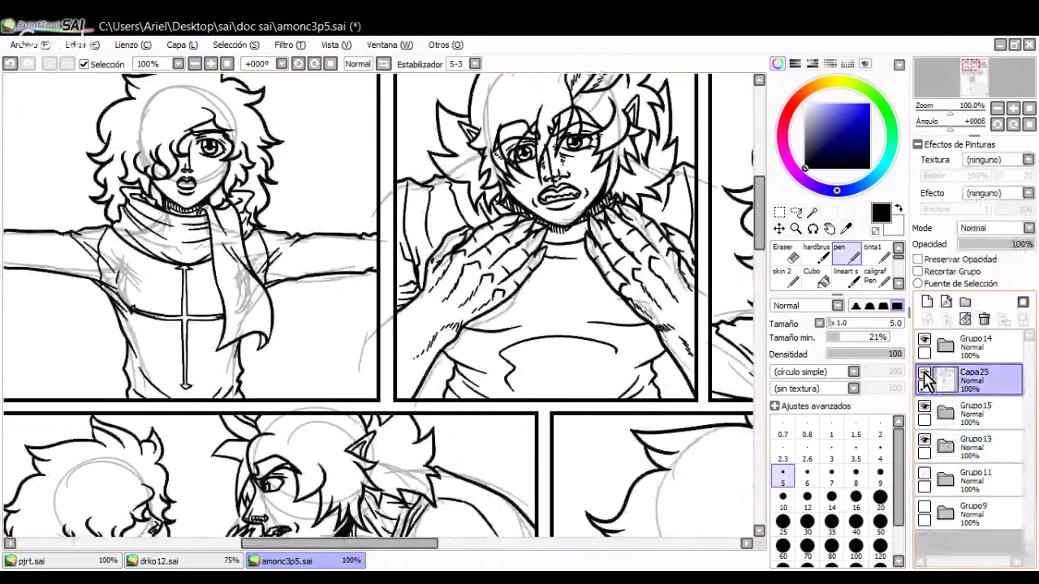
left_click(195, 64)
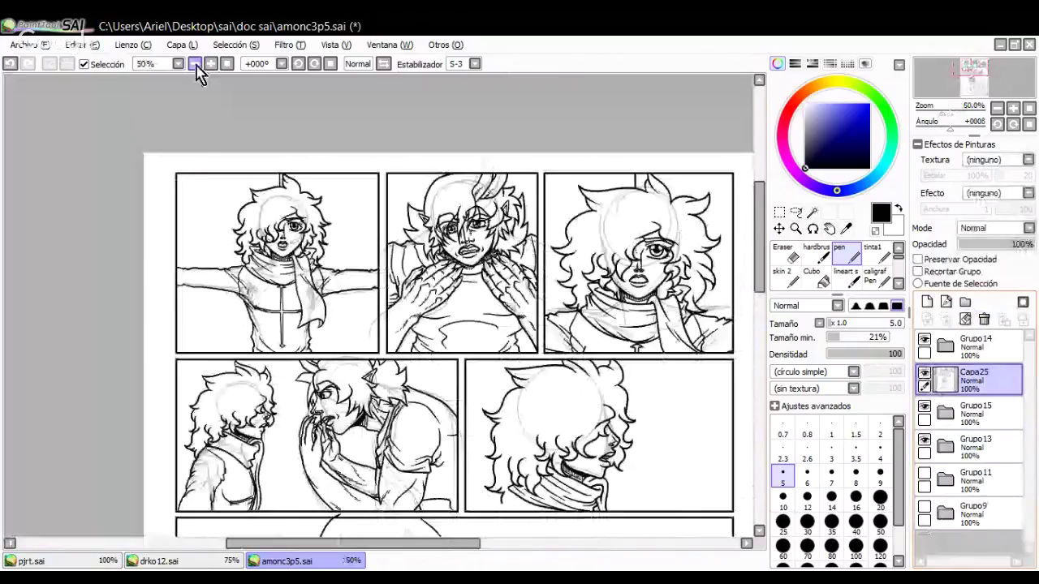
left_click(196, 64)
left_click(926, 383)
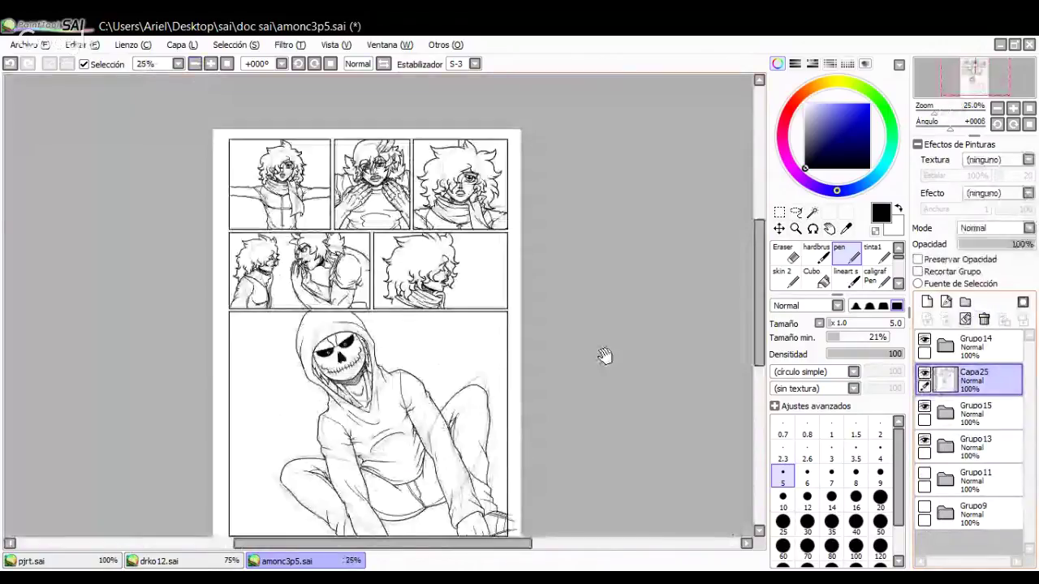
Step: Undo the deletion of sketch layer Capa27 and make Capa25 the active layer
left_click(213, 64)
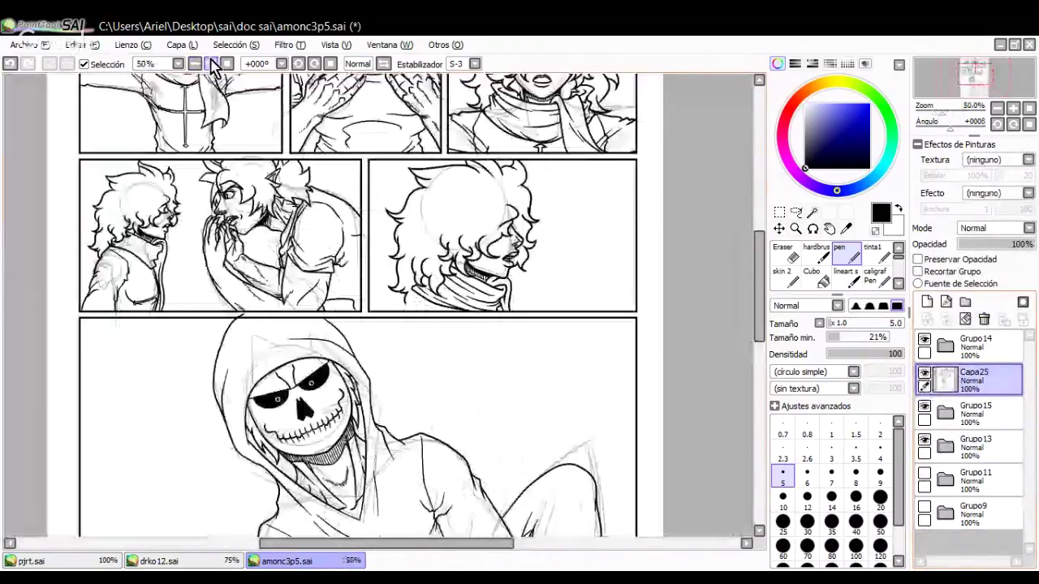
left_click(213, 64)
left_click(213, 64)
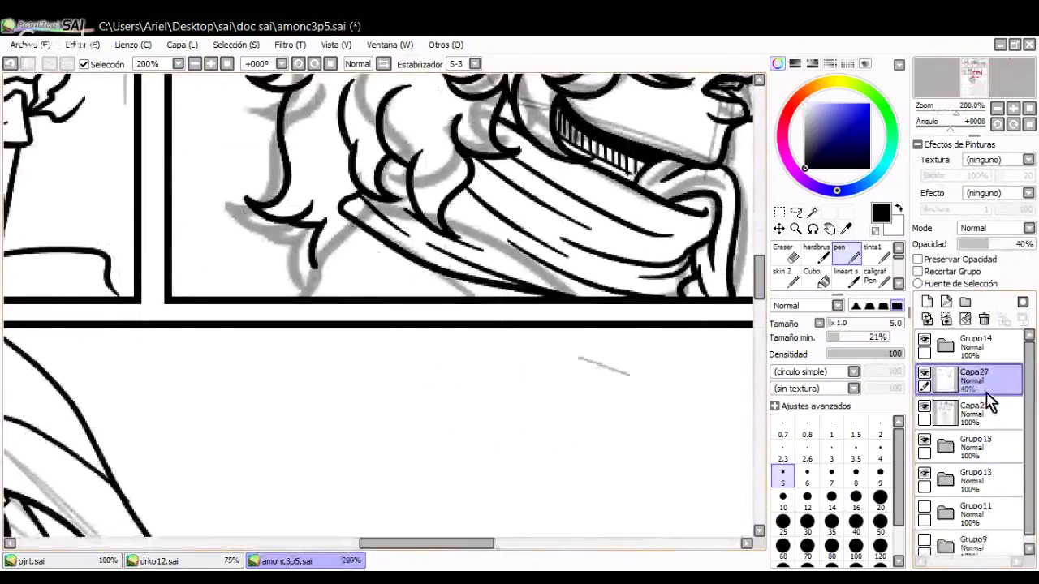
left_click(961, 413)
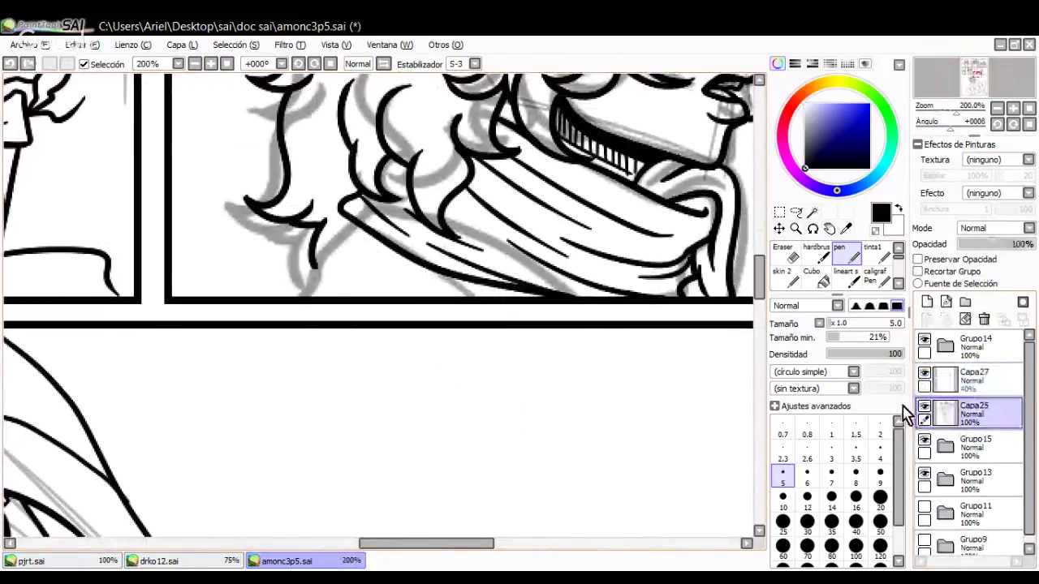
Step: Ink the back and shoulder lines beneath the scarf in the curly-haired profile panel, and delete the sketch layer Capa27
mouse_move(365, 225)
left_mouse_down()
mouse_move(332, 242)
mouse_move(293, 297)
left_mouse_up()
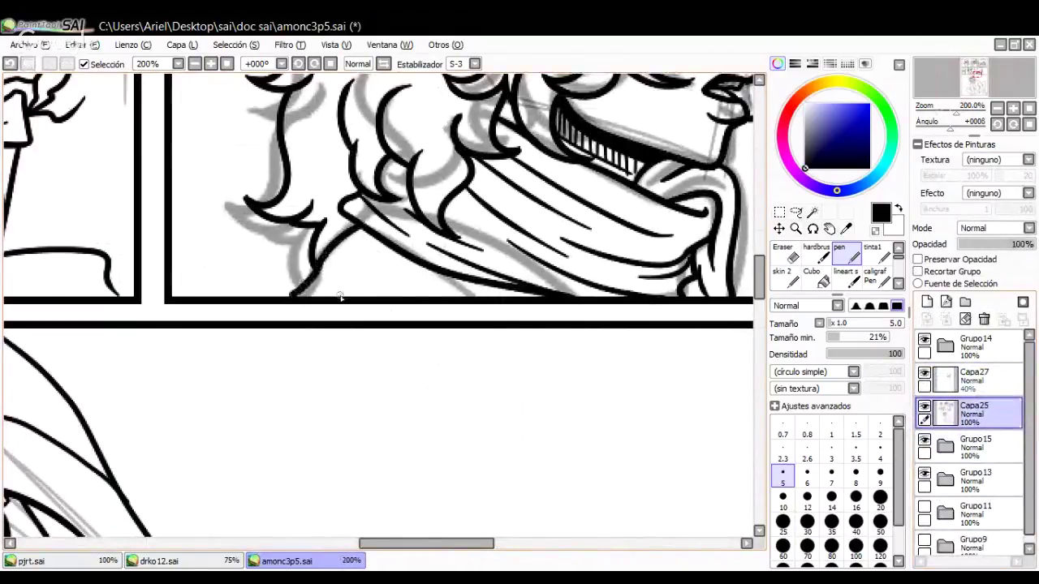
key("ctrl+z")
left_click_drag(351, 227, 297, 302)
left_click_drag(337, 262, 464, 300)
left_click(962, 383)
left_click(983, 319)
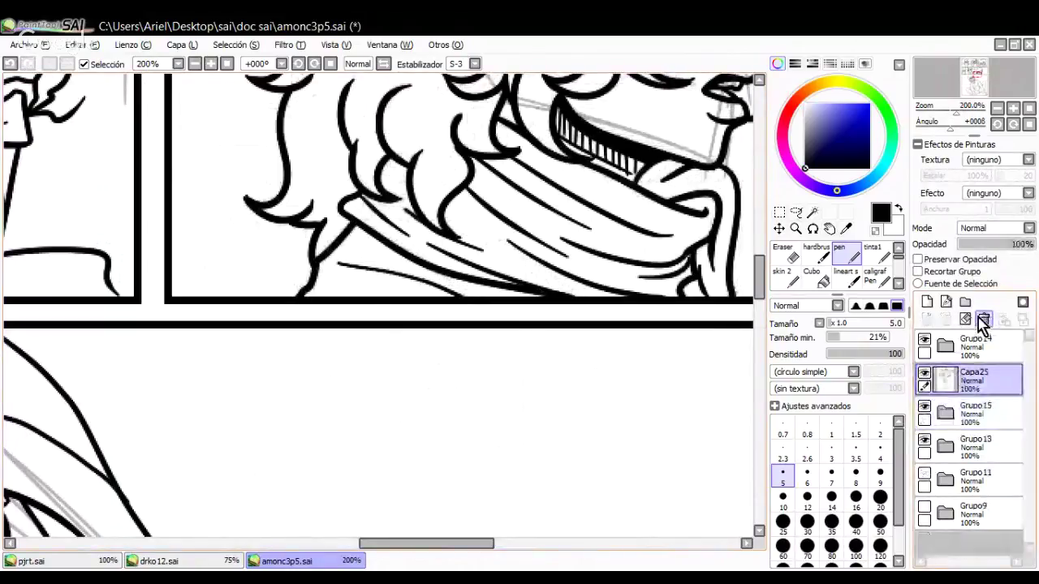
Step: Add ink lines along the back and outer edge of the hands held to the spiky-haired profile character's mouth
mouse_move(649, 211)
left_mouse_down()
mouse_move(468, 351)
mouse_move(582, 351)
mouse_move(479, 266)
mouse_move(578, 274)
left_mouse_up()
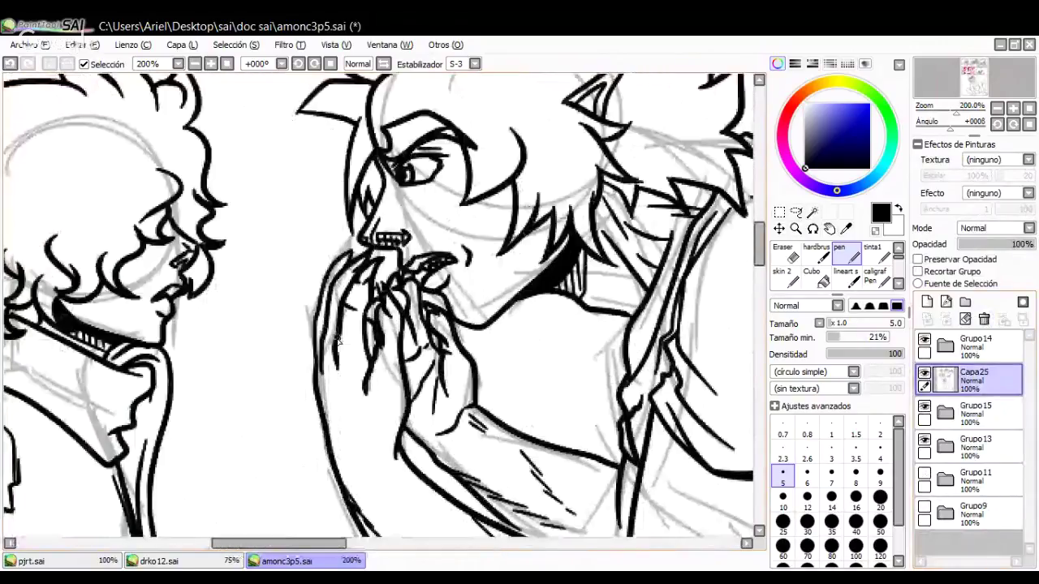
left_click_drag(336, 365, 349, 446)
left_click_drag(320, 365, 331, 434)
left_click_drag(395, 371, 401, 392)
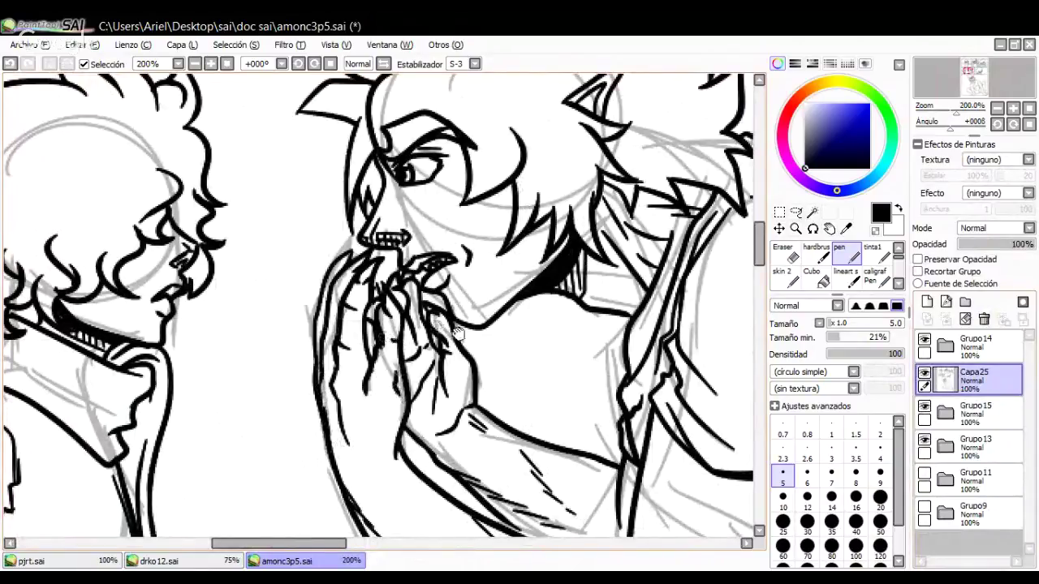
left_click_drag(458, 334, 416, 316)
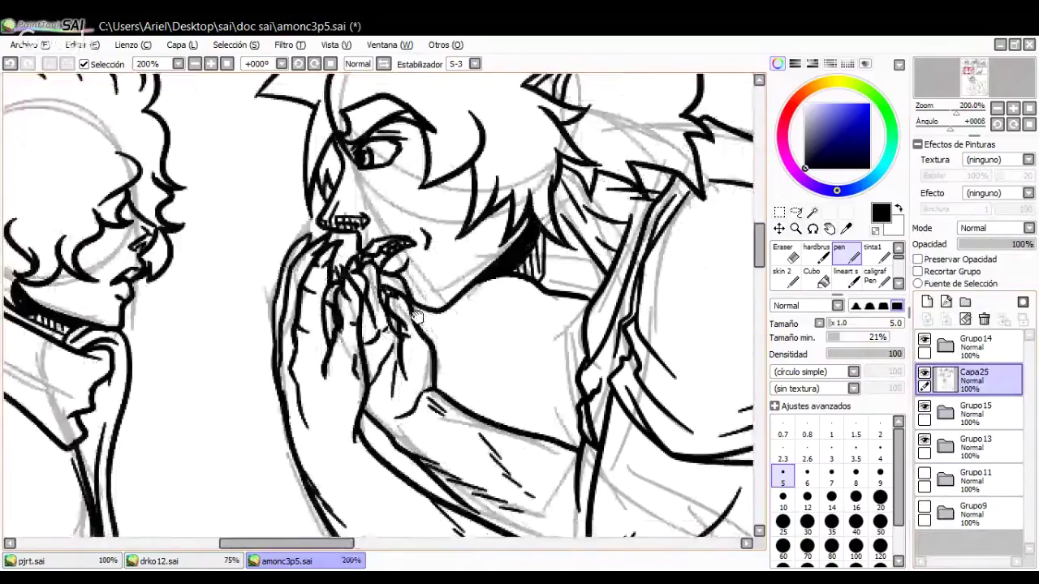
Step: Add a short ink line on the palm below the fingers of the spiky-haired profile character's raised hands
key("e")
scroll(406, 324, "down", 2)
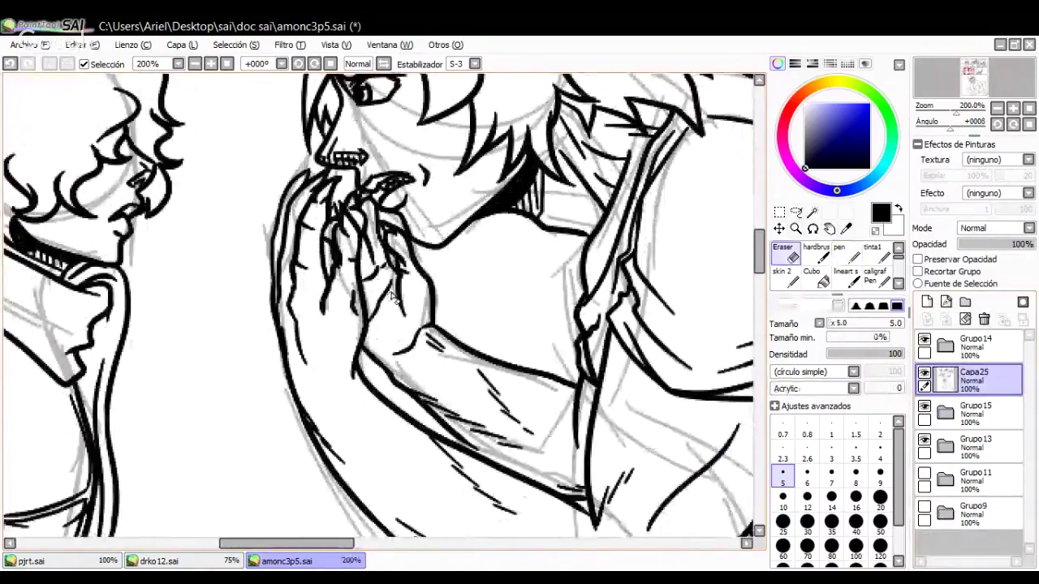
key("n")
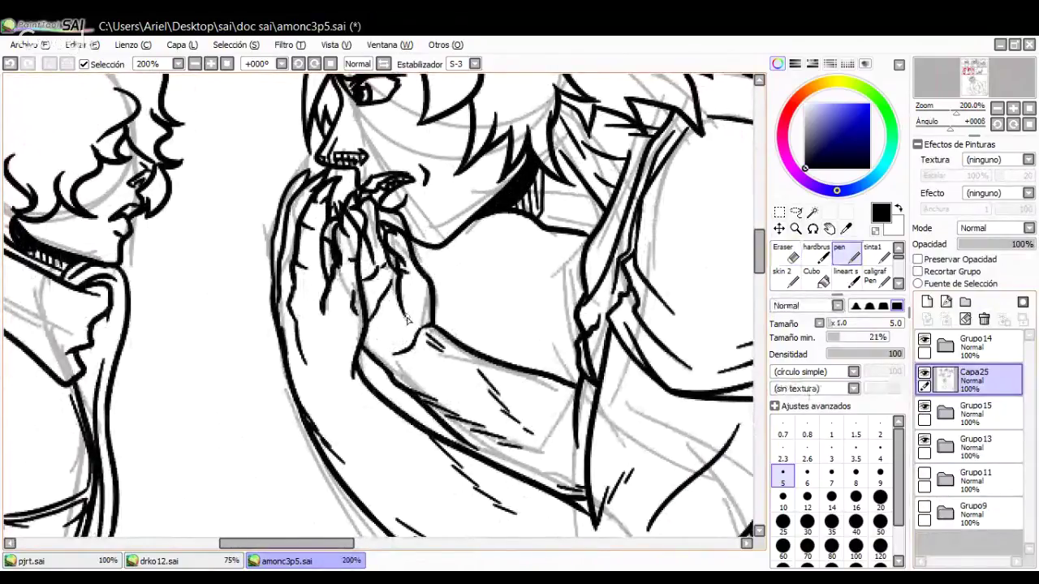
left_click_drag(382, 304, 410, 324)
Step: Review the inked curly-haired profile, hooded skull-face and upper-row panels against the remaining grey sketch, both close up and zoomed out
left_click_drag(473, 336, 261, 175)
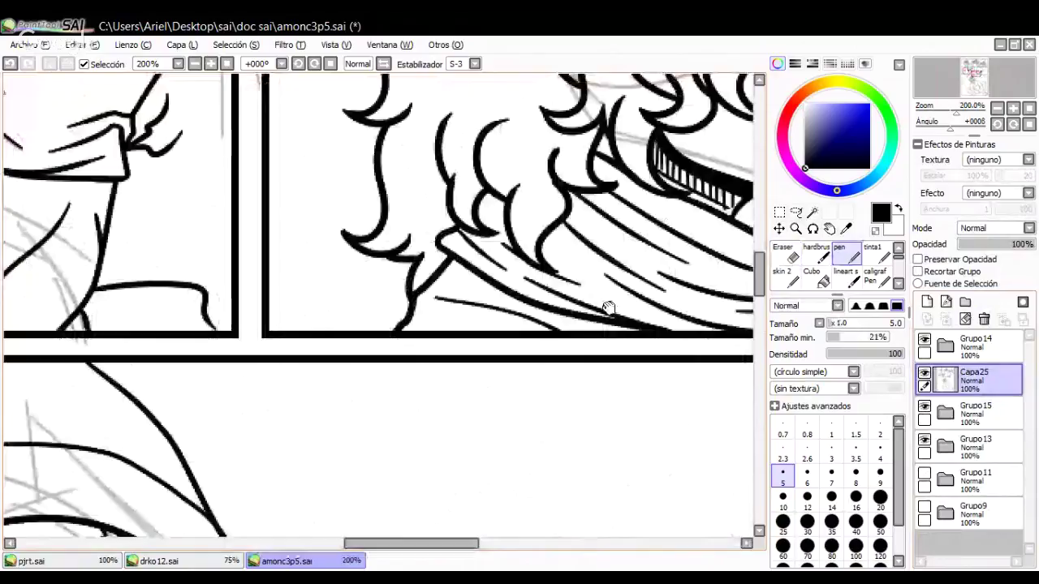
left_click_drag(608, 308, 466, 264)
left_click(211, 63)
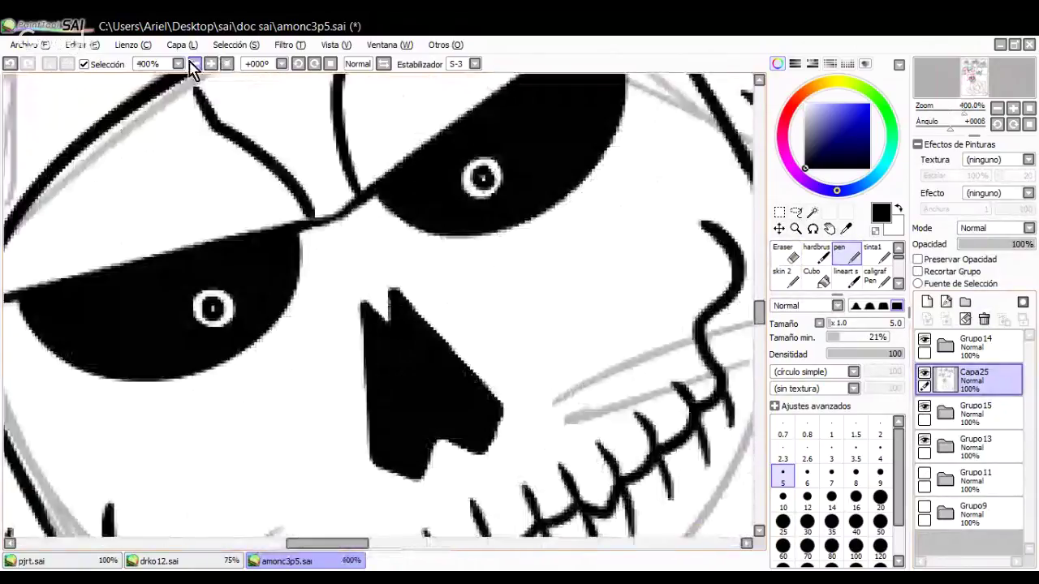
left_click(194, 63)
left_click(194, 63)
left_click(194, 64)
left_click(194, 63)
left_click(194, 63)
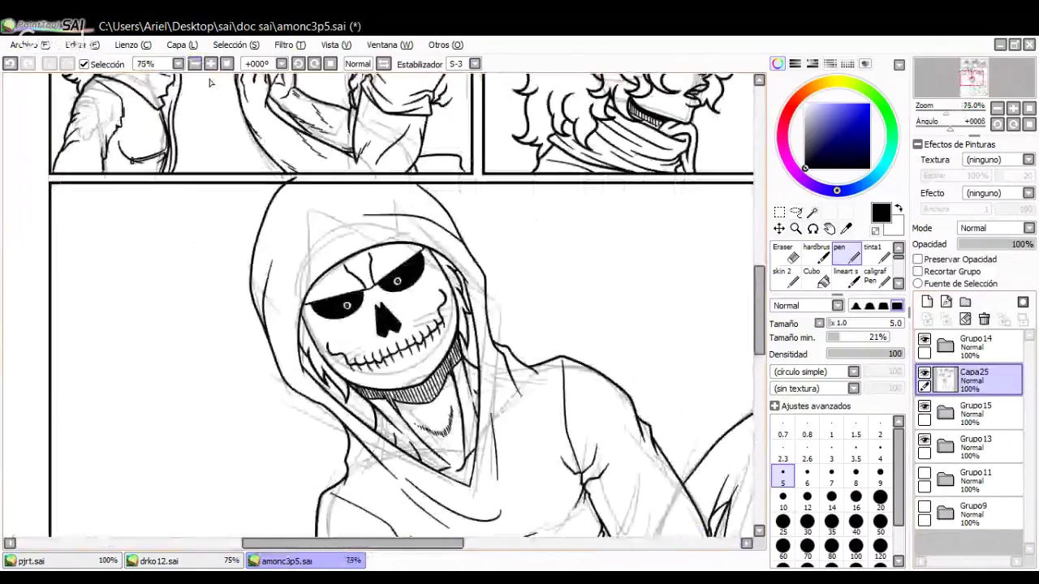
left_click_drag(210, 82, 331, 583)
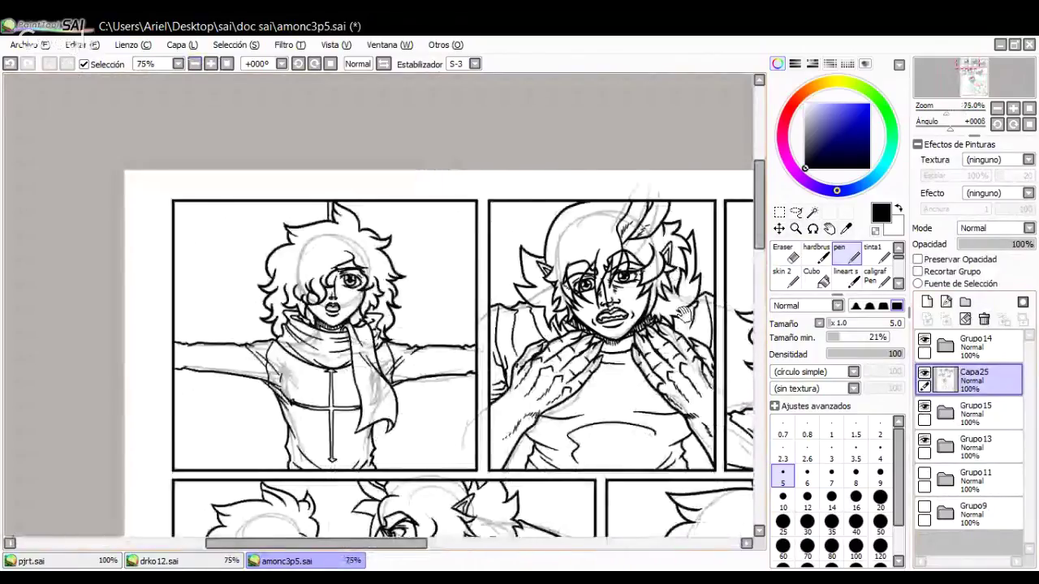
left_click_drag(676, 316, 519, 292)
scroll(521, 291, "right", 2)
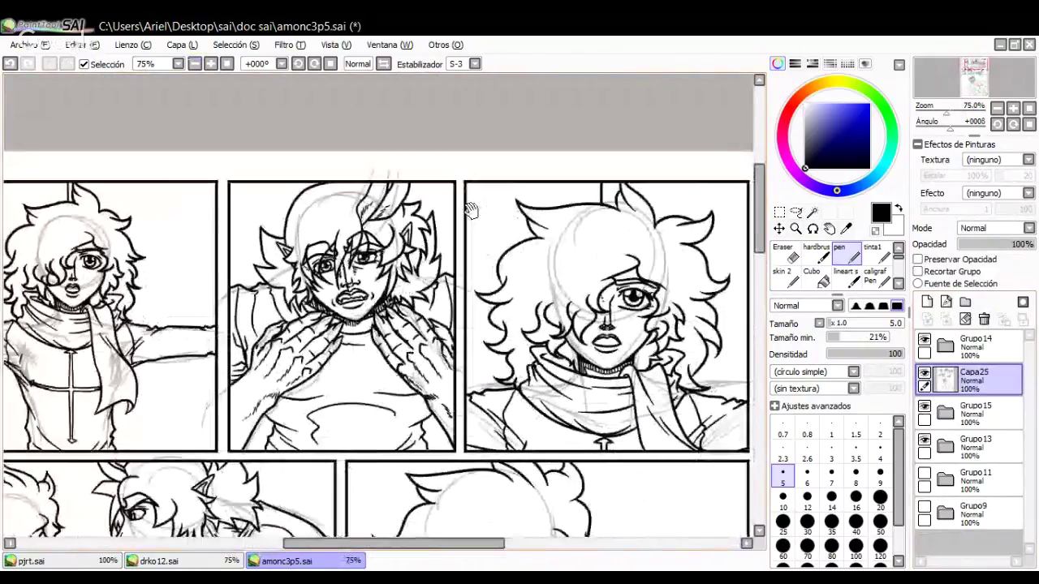
left_click_drag(333, 243, 481, 300)
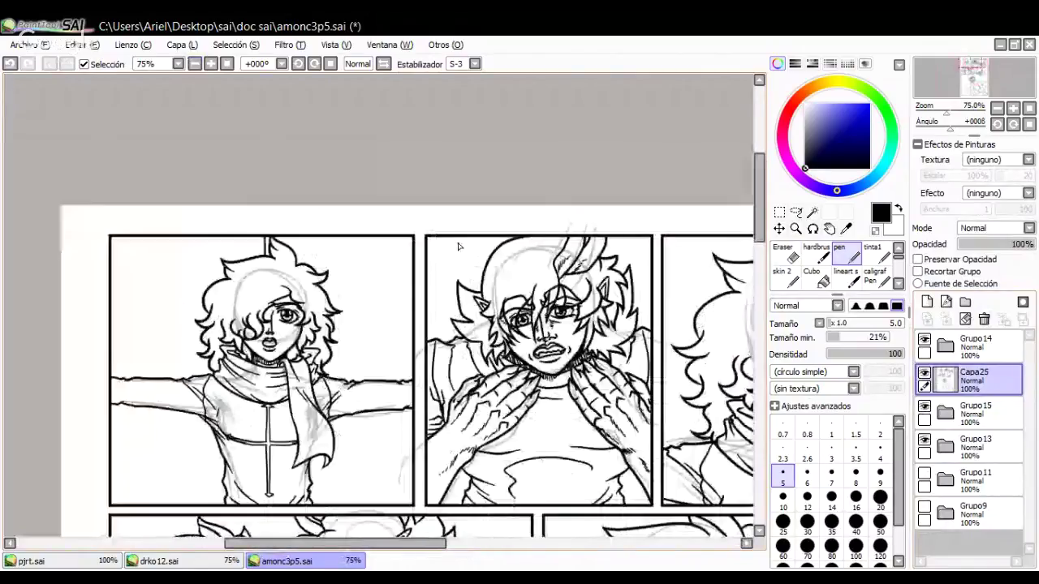
key("alt+Tab")
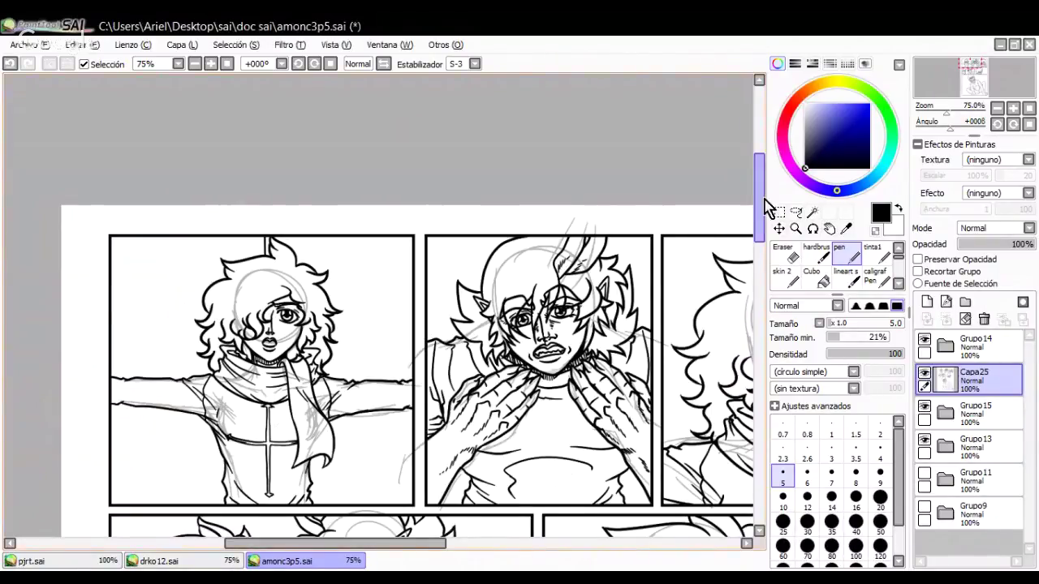
scroll(761, 203, "down", 1)
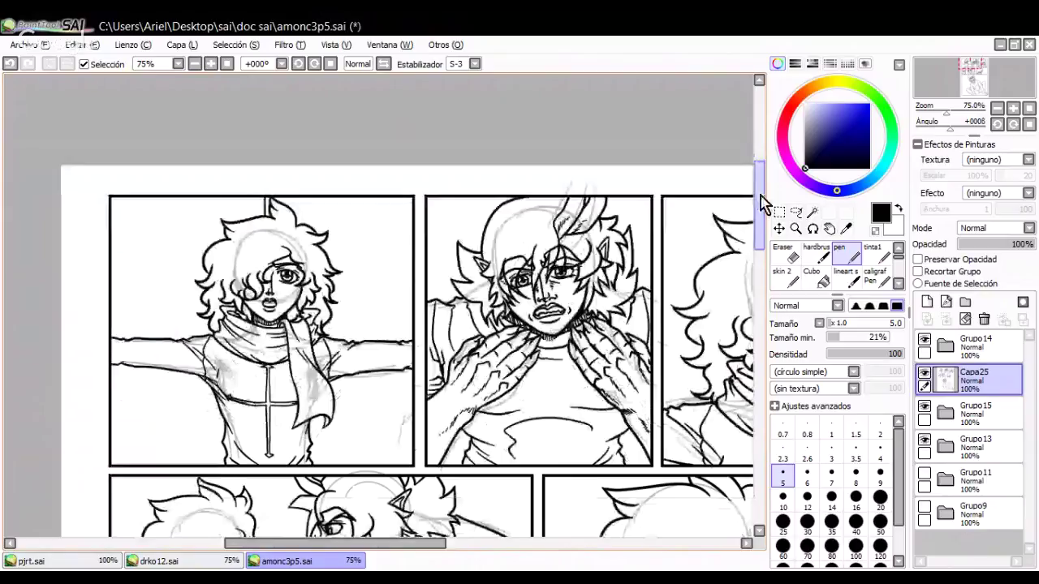
left_click_drag(760, 195, 761, 197)
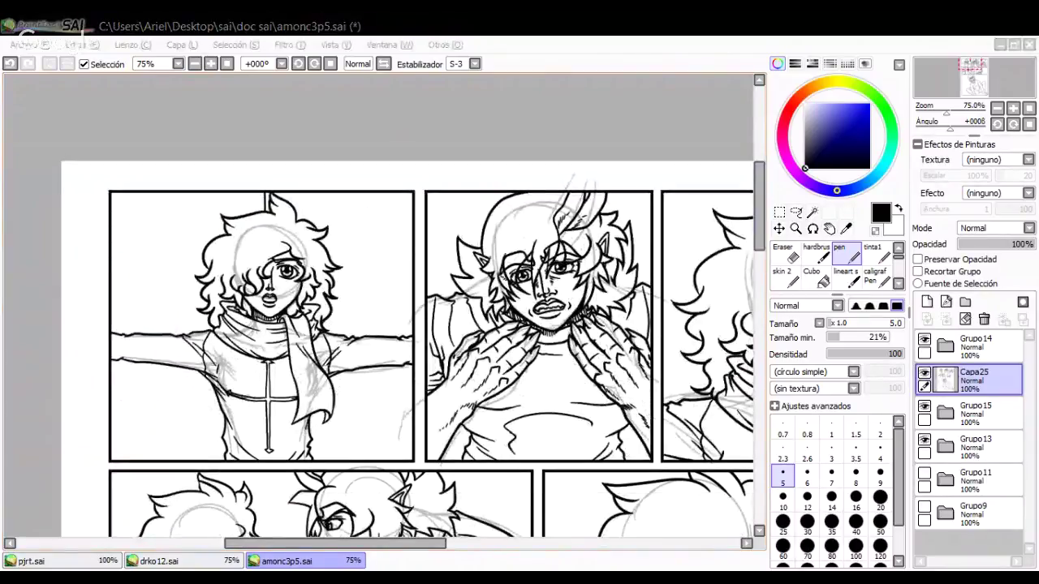